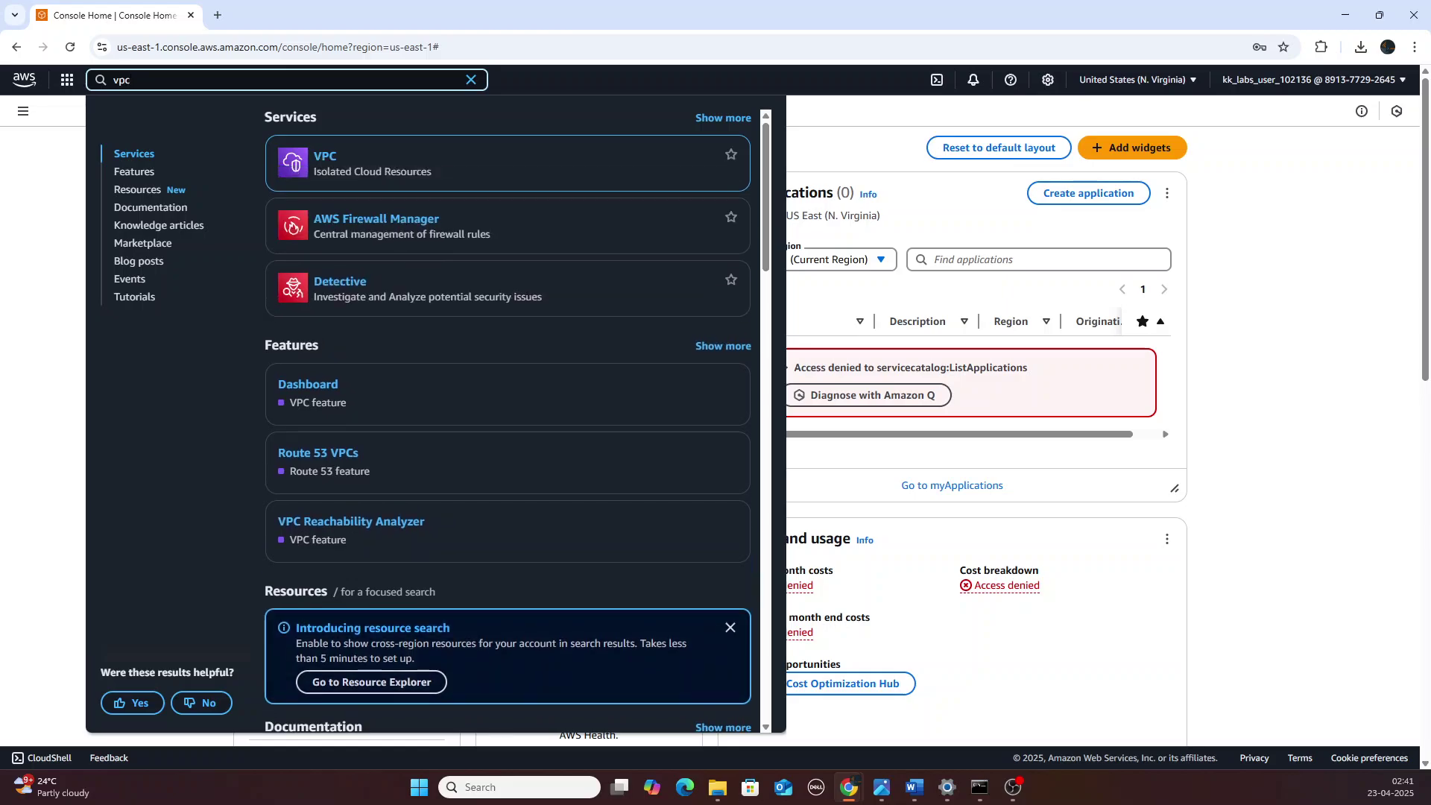
- Open the VPC service and start creating a new VPC with the VPC only option
click(321, 158)
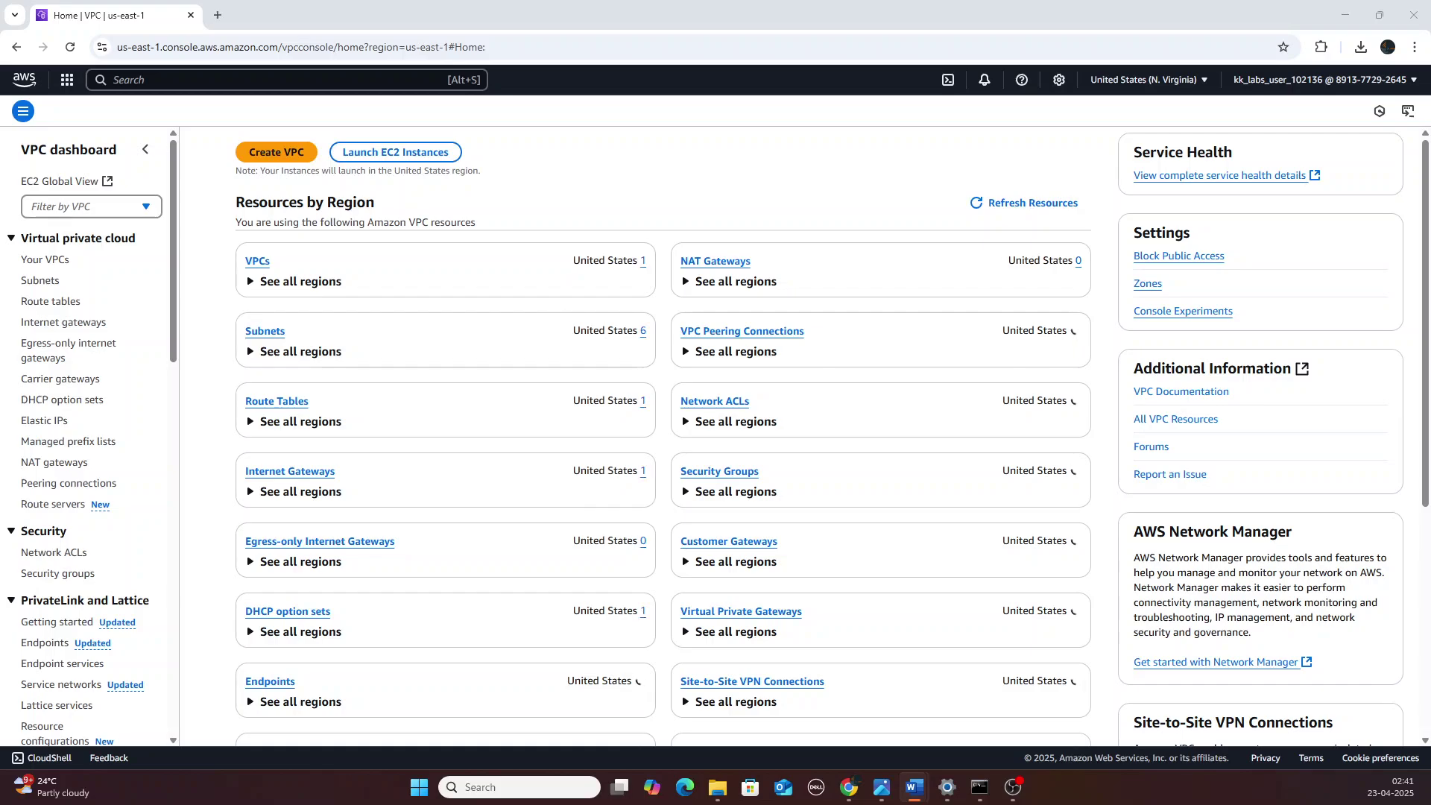
click(316, 80)
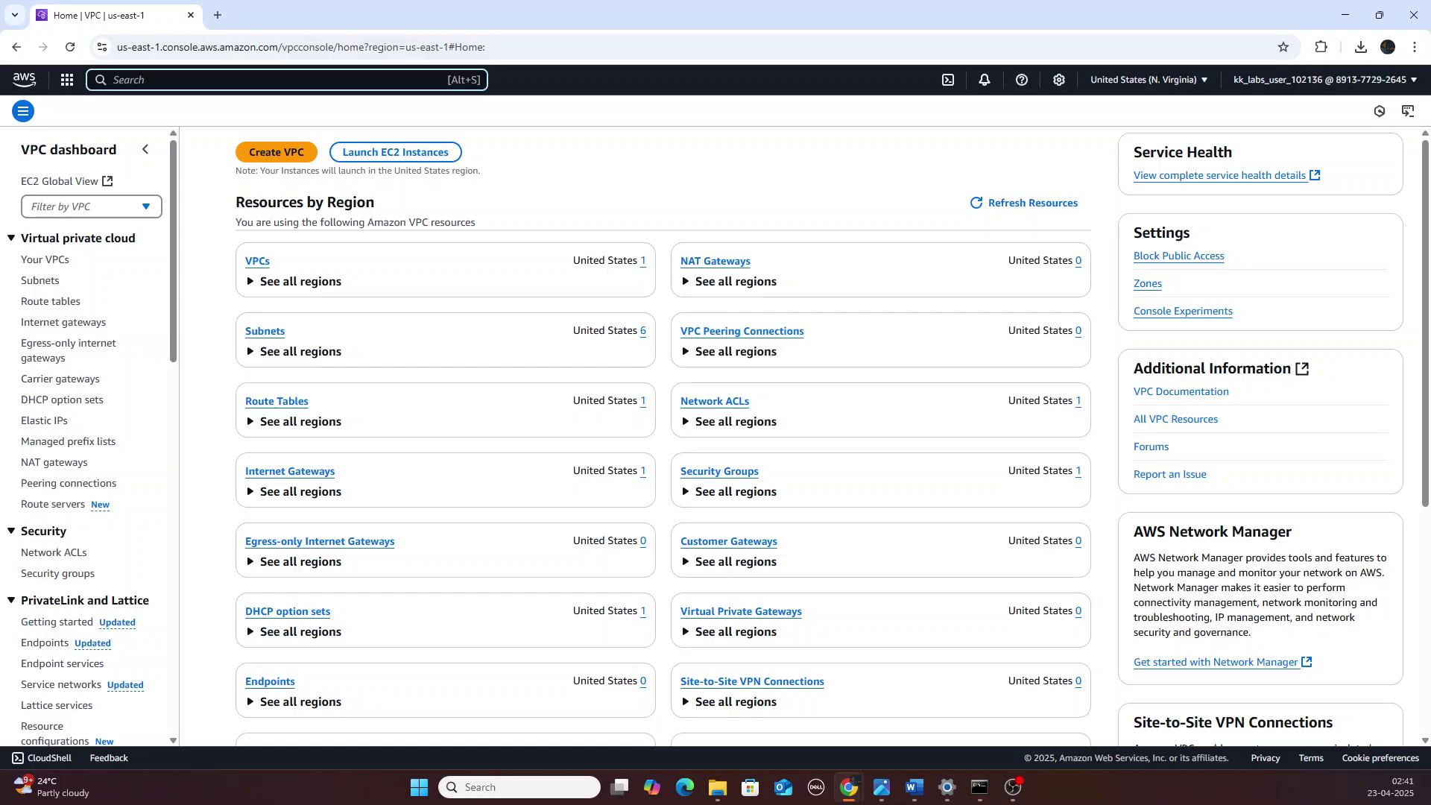
click(280, 157)
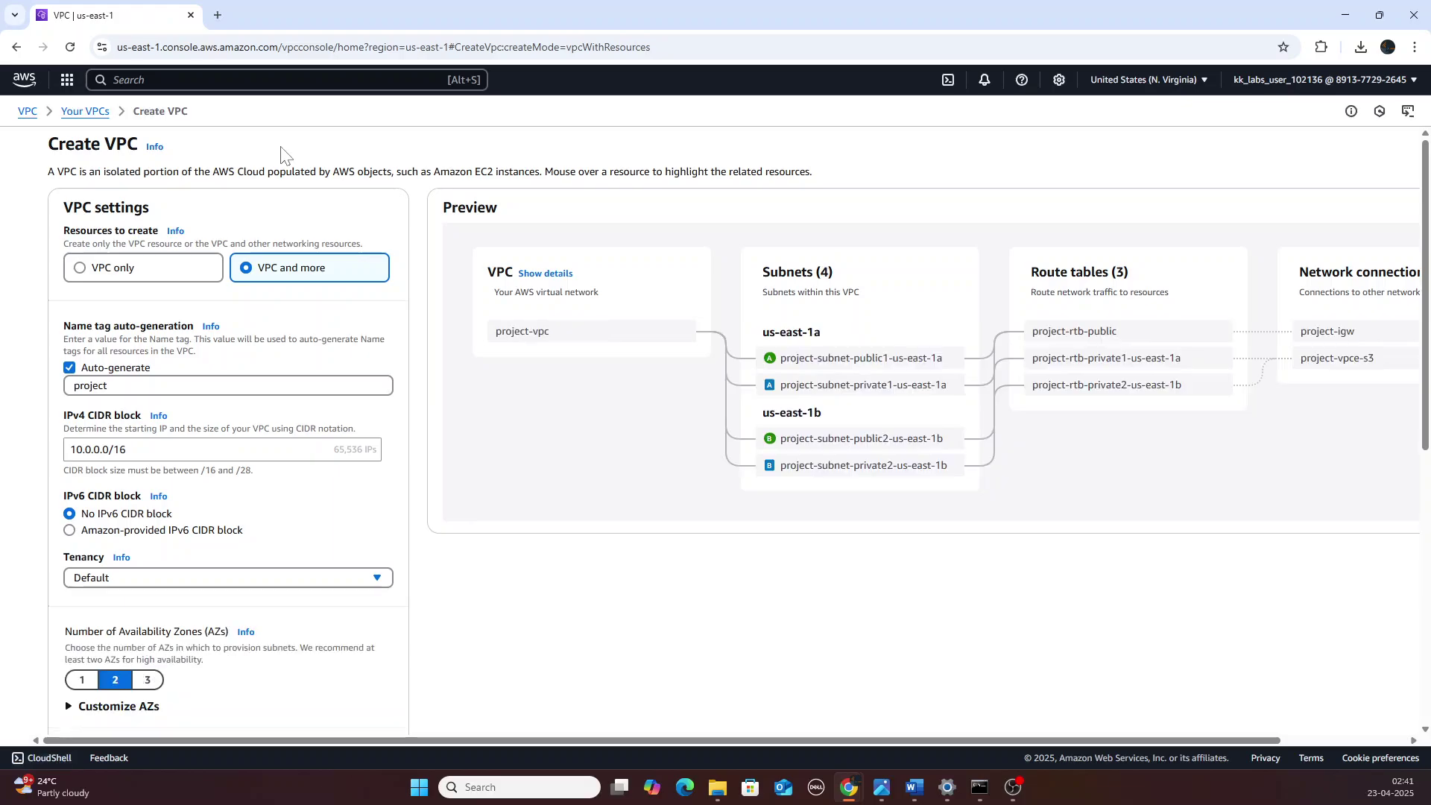
click(144, 275)
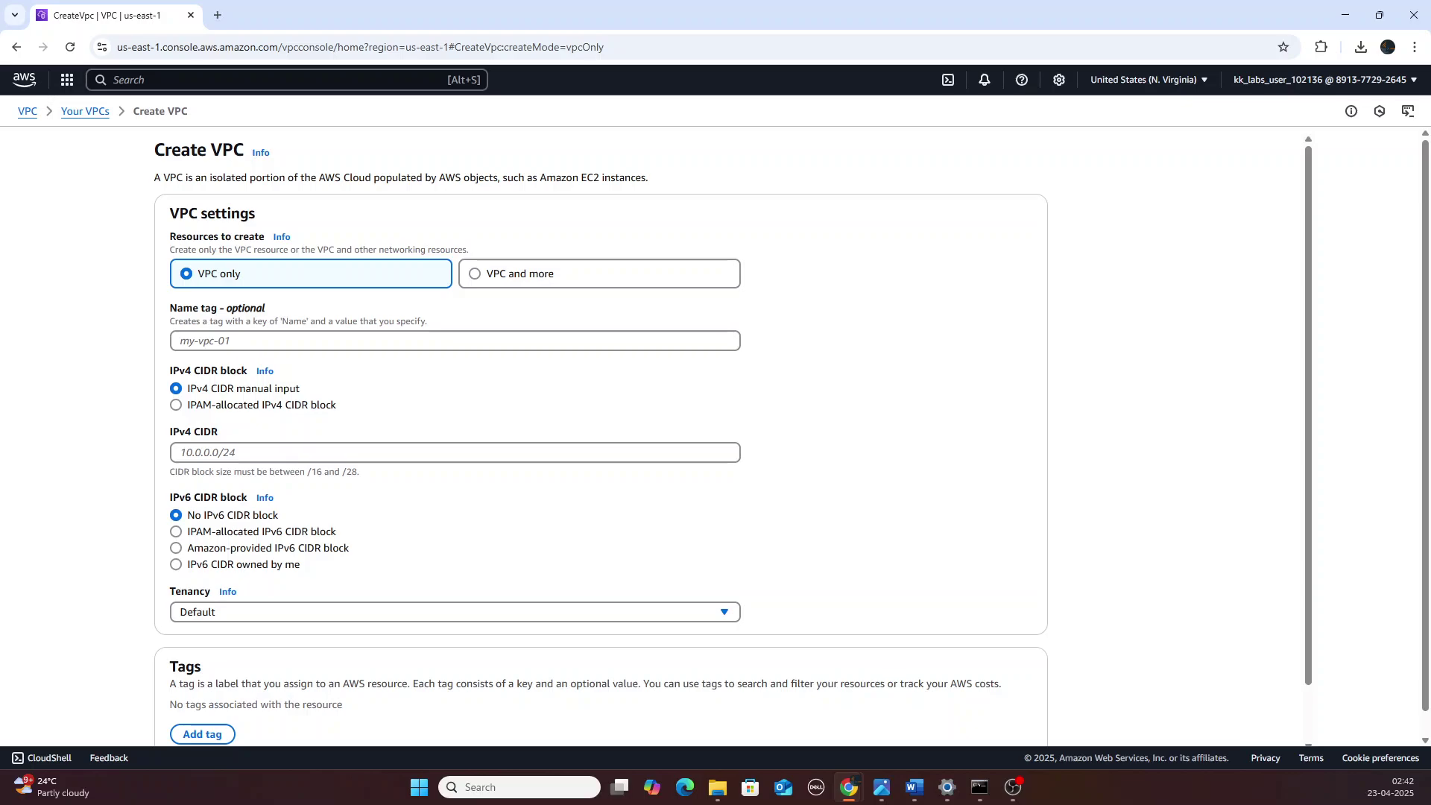
- Set the new VPC's name tag to devops-private-vpc
click(455, 341)
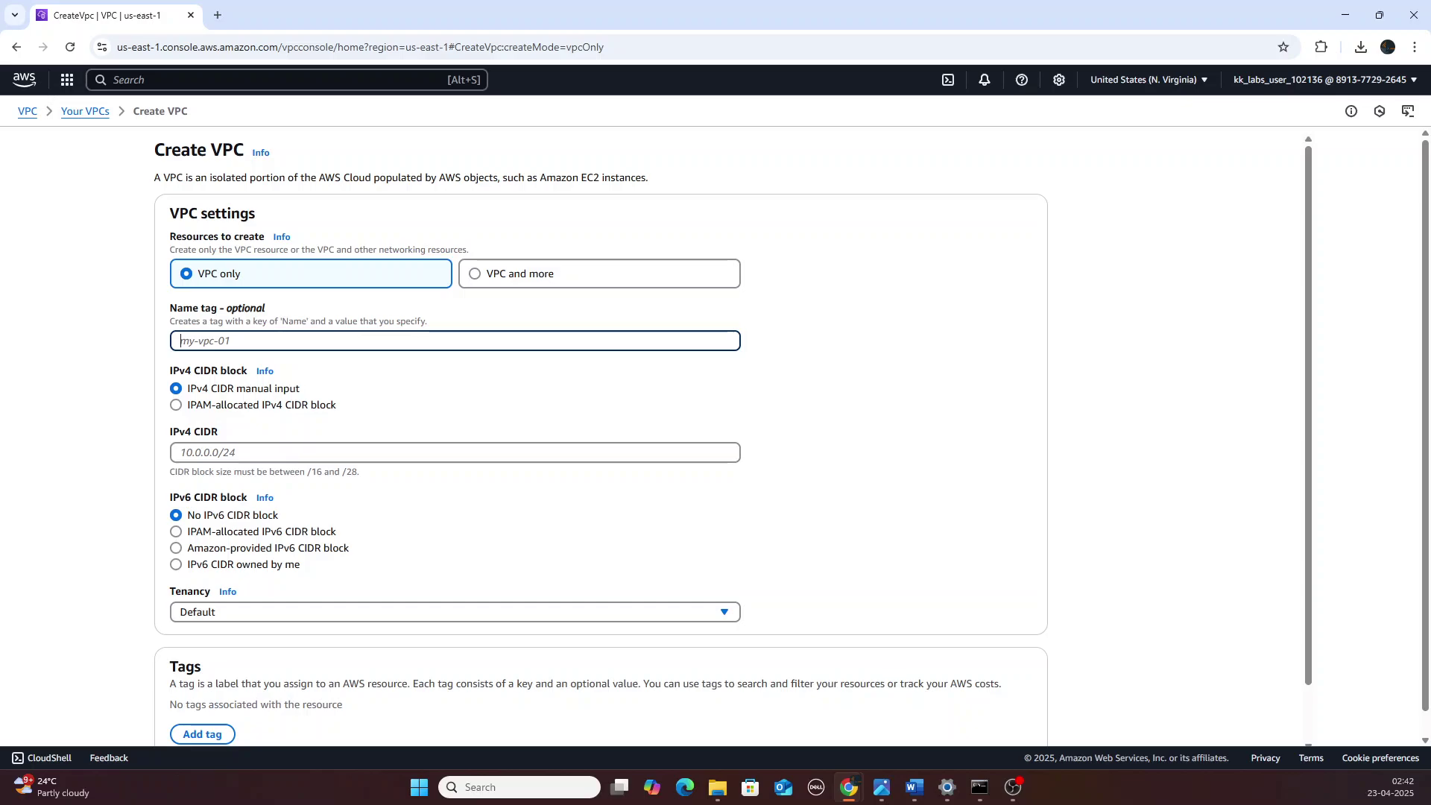
text(devop)
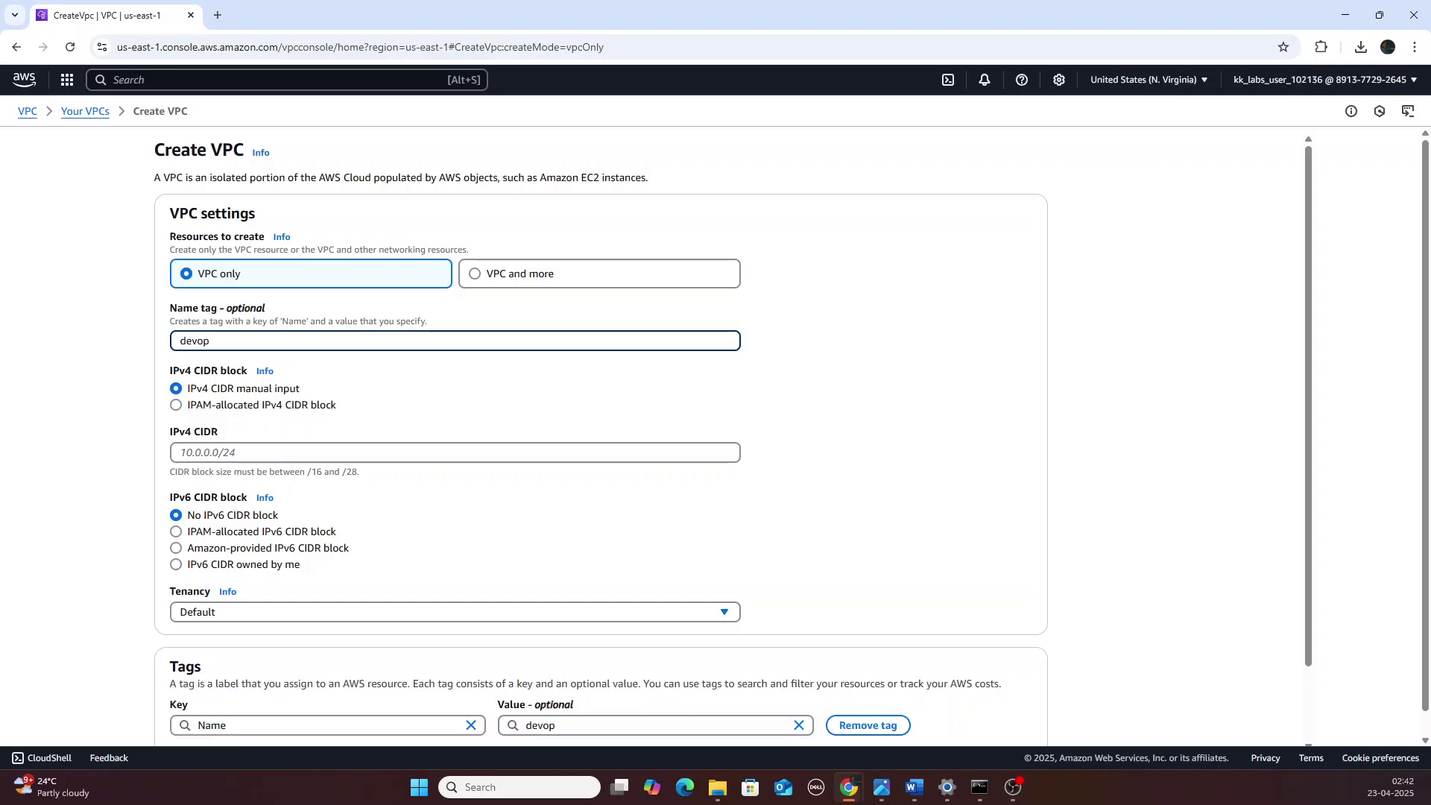
text(s=)
text(private)
text(-vpc)
- Set the VPC's IPv4 CIDR to 10.1.0.0/16 and create the VPC
click(256, 452)
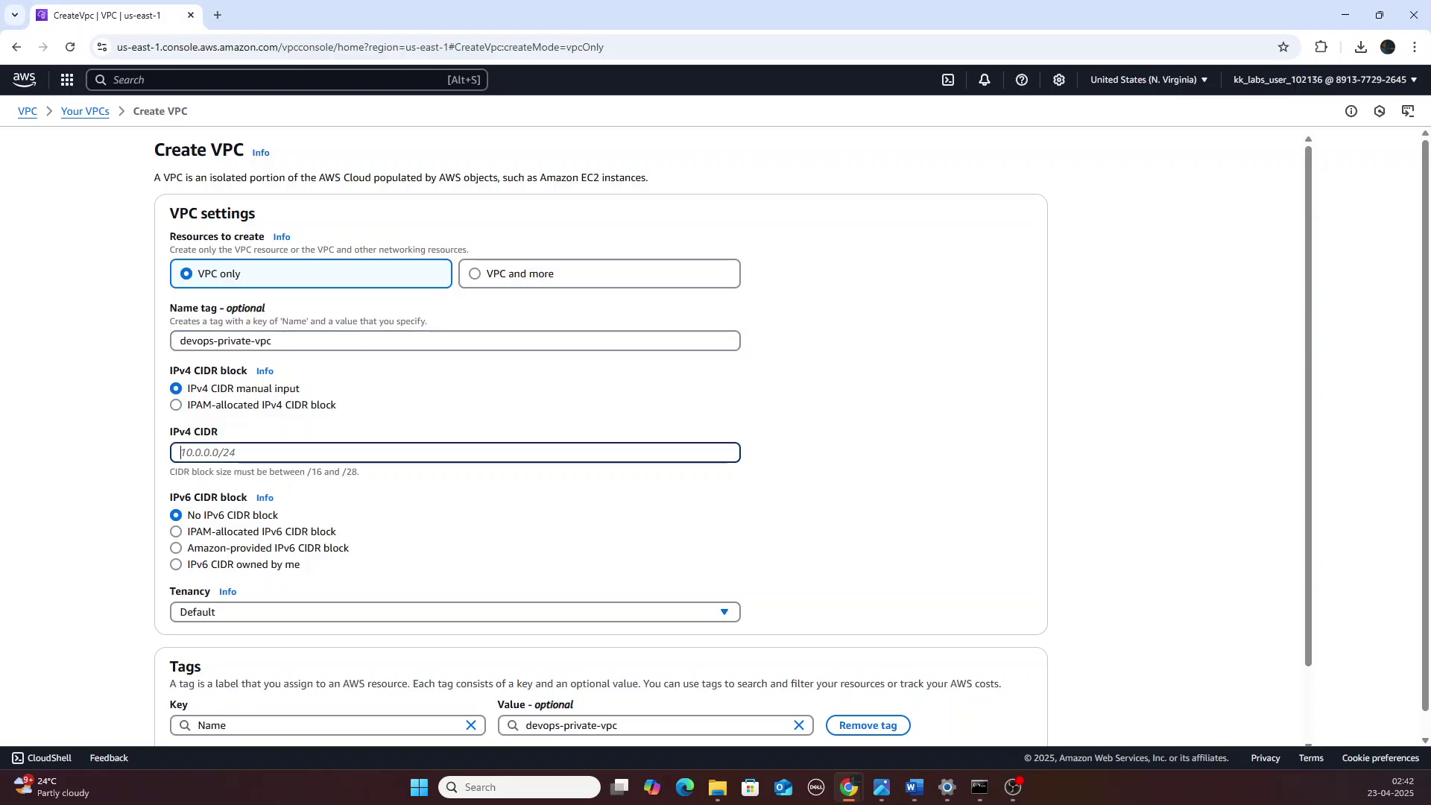
text(10.)
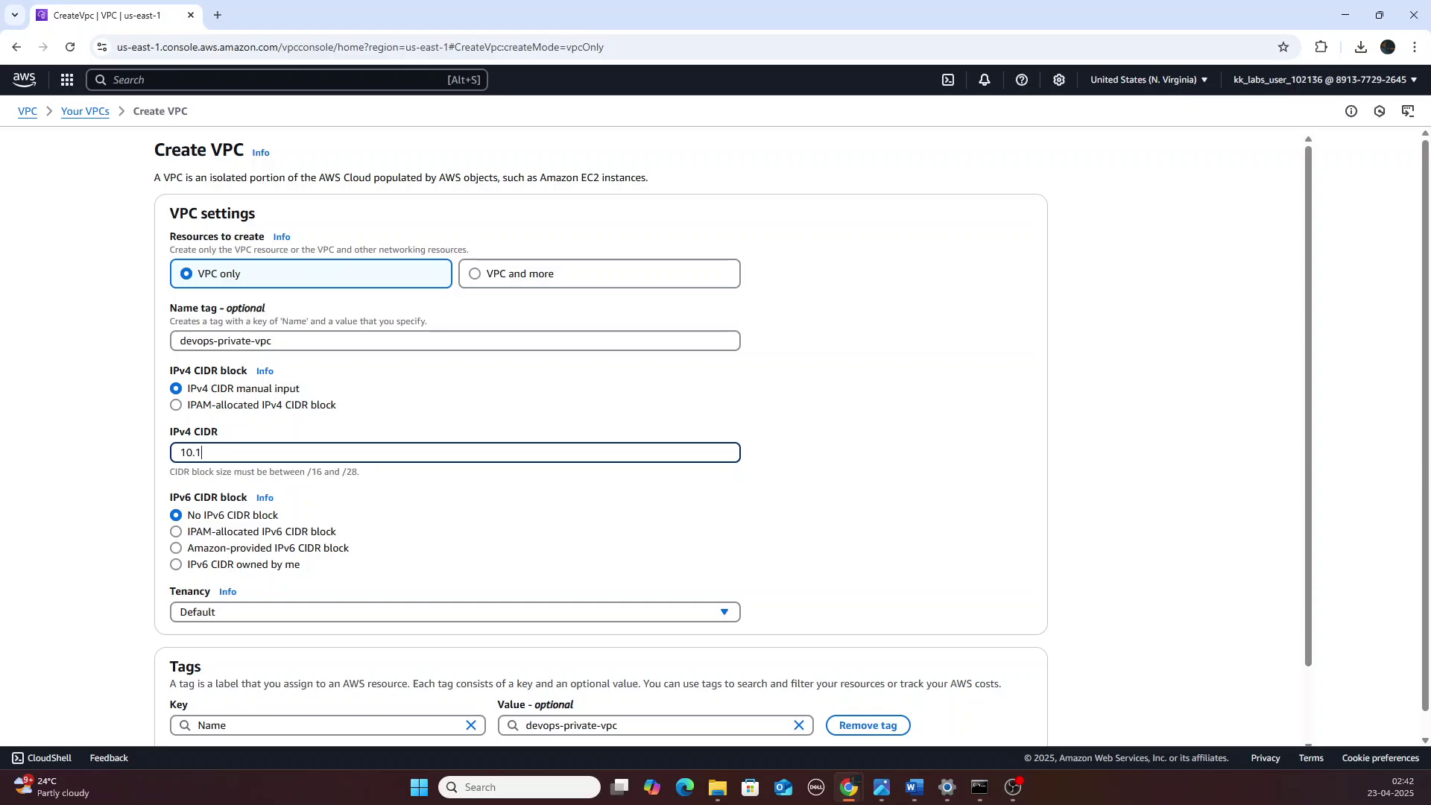
text(1.00)
key(BackSpace)
text(.0/16)
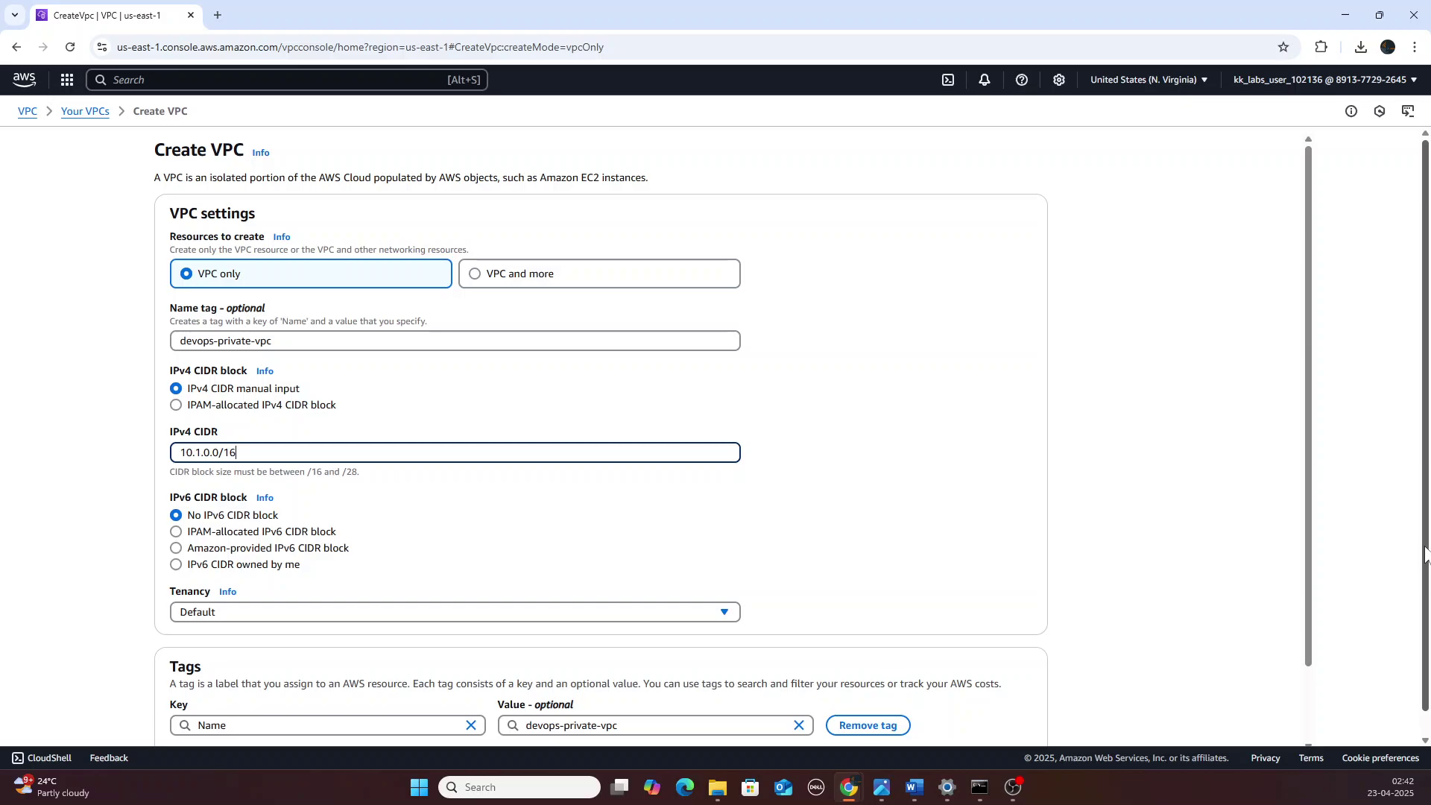
drag(1425, 548, 1424, 598)
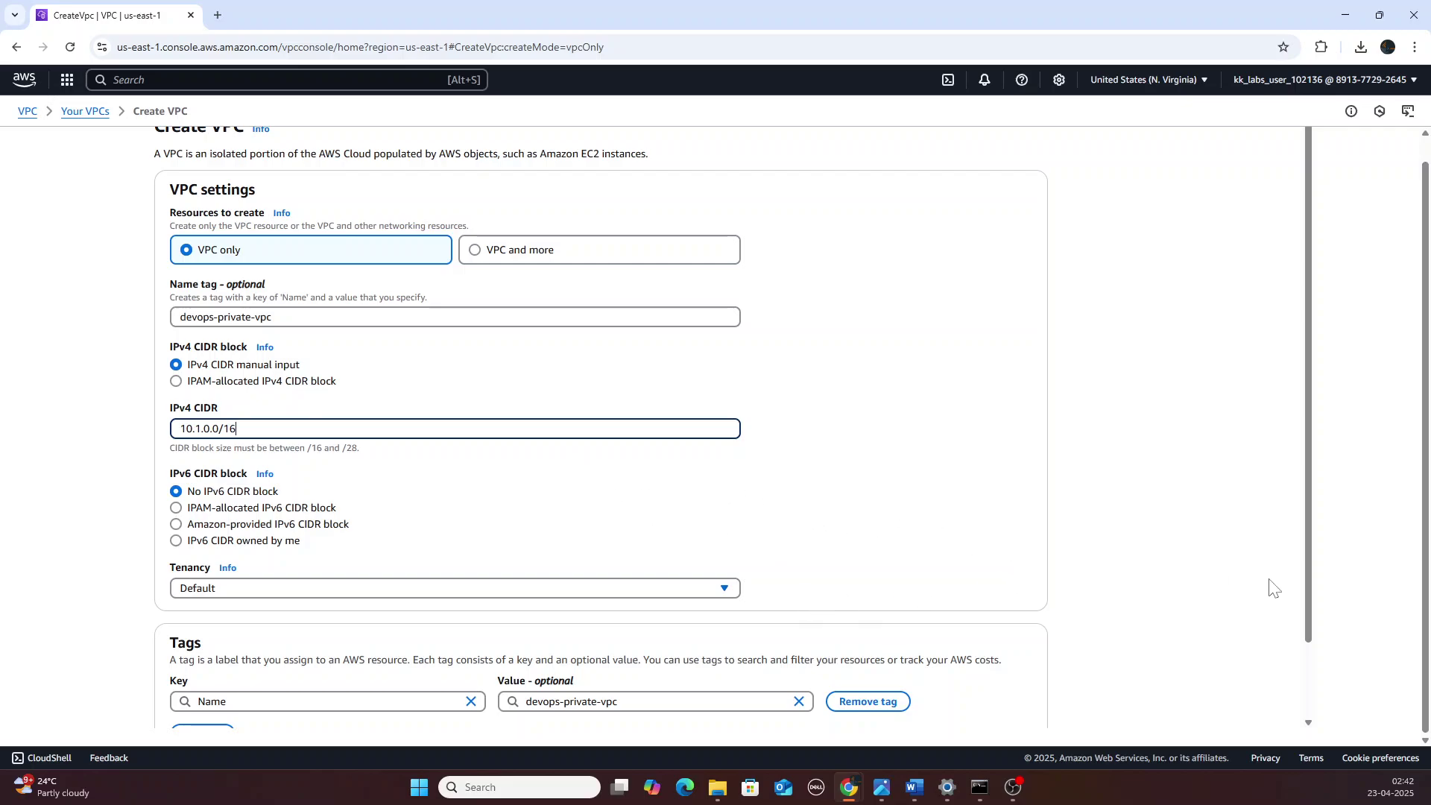
drag(1308, 608, 1304, 675)
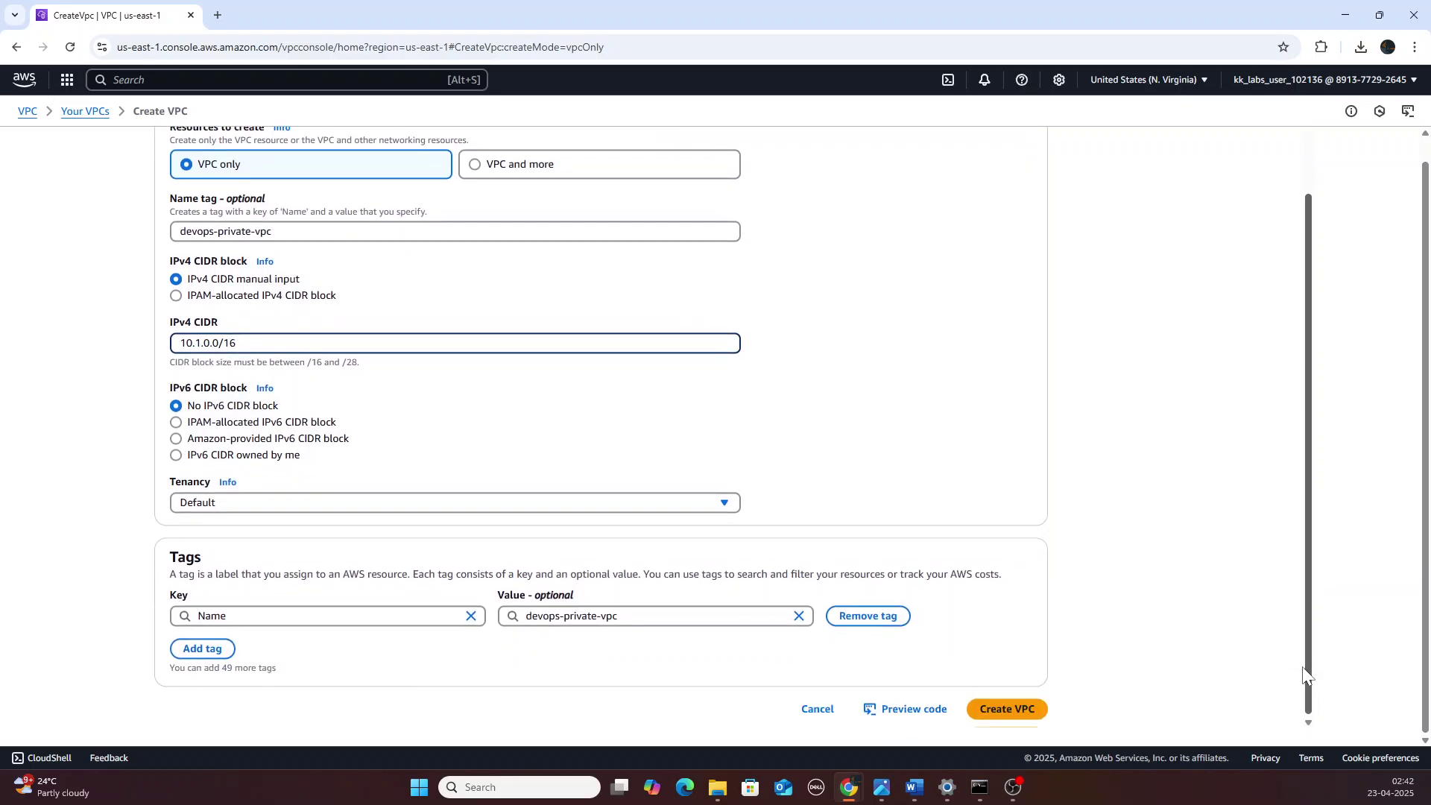
click(1006, 709)
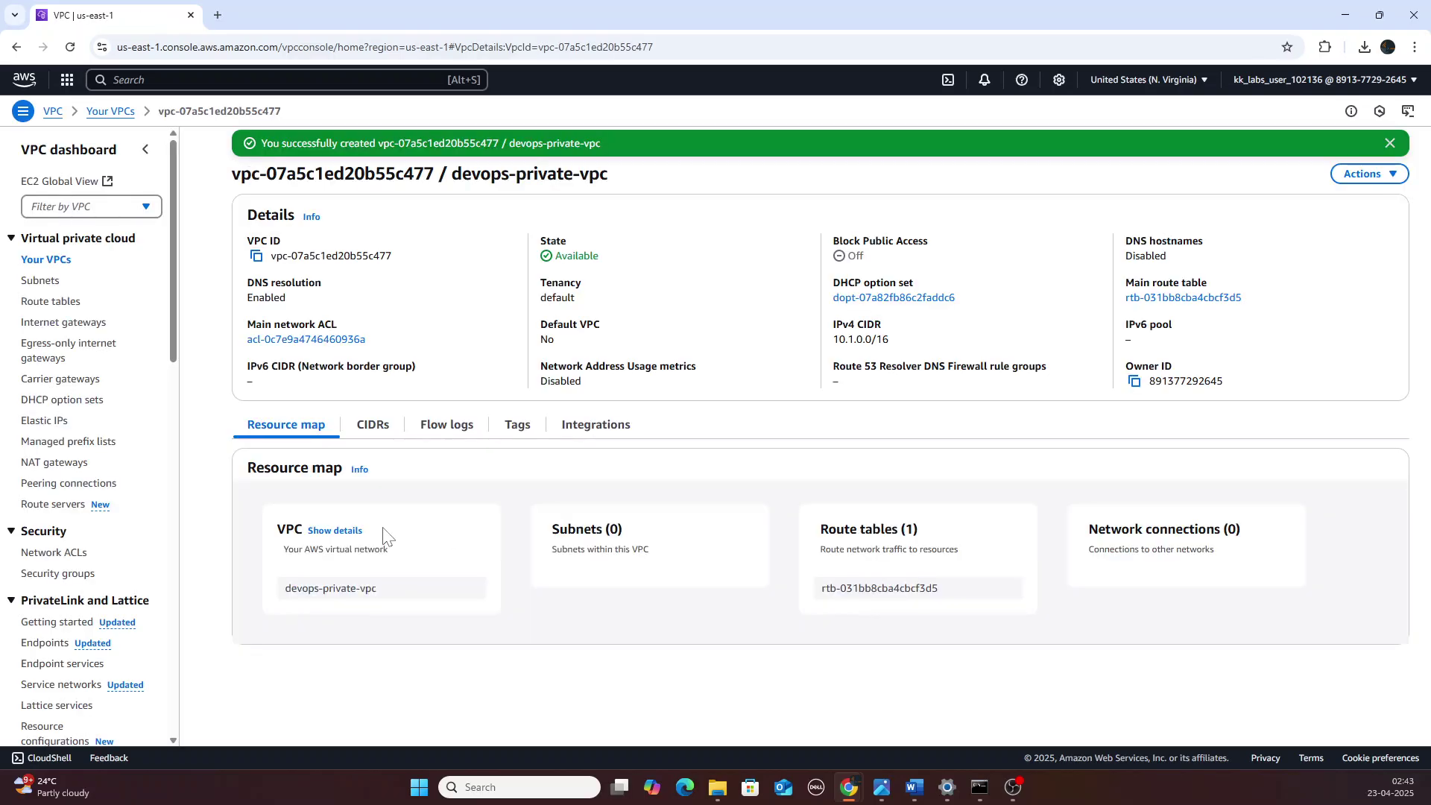
- Start creating a new subnet and choose devops-private-vpc as its VPC
key(alt+Tab)
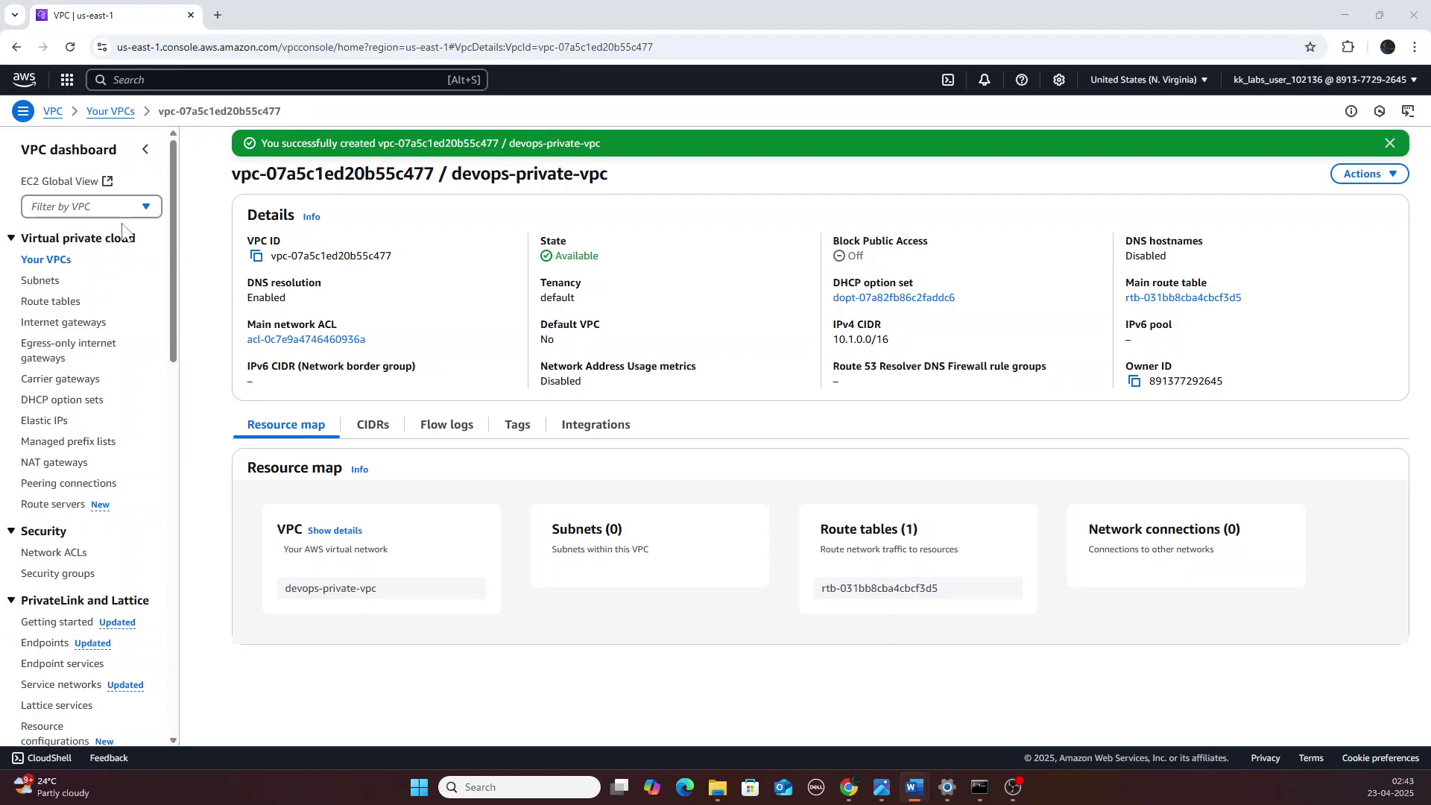
click(49, 286)
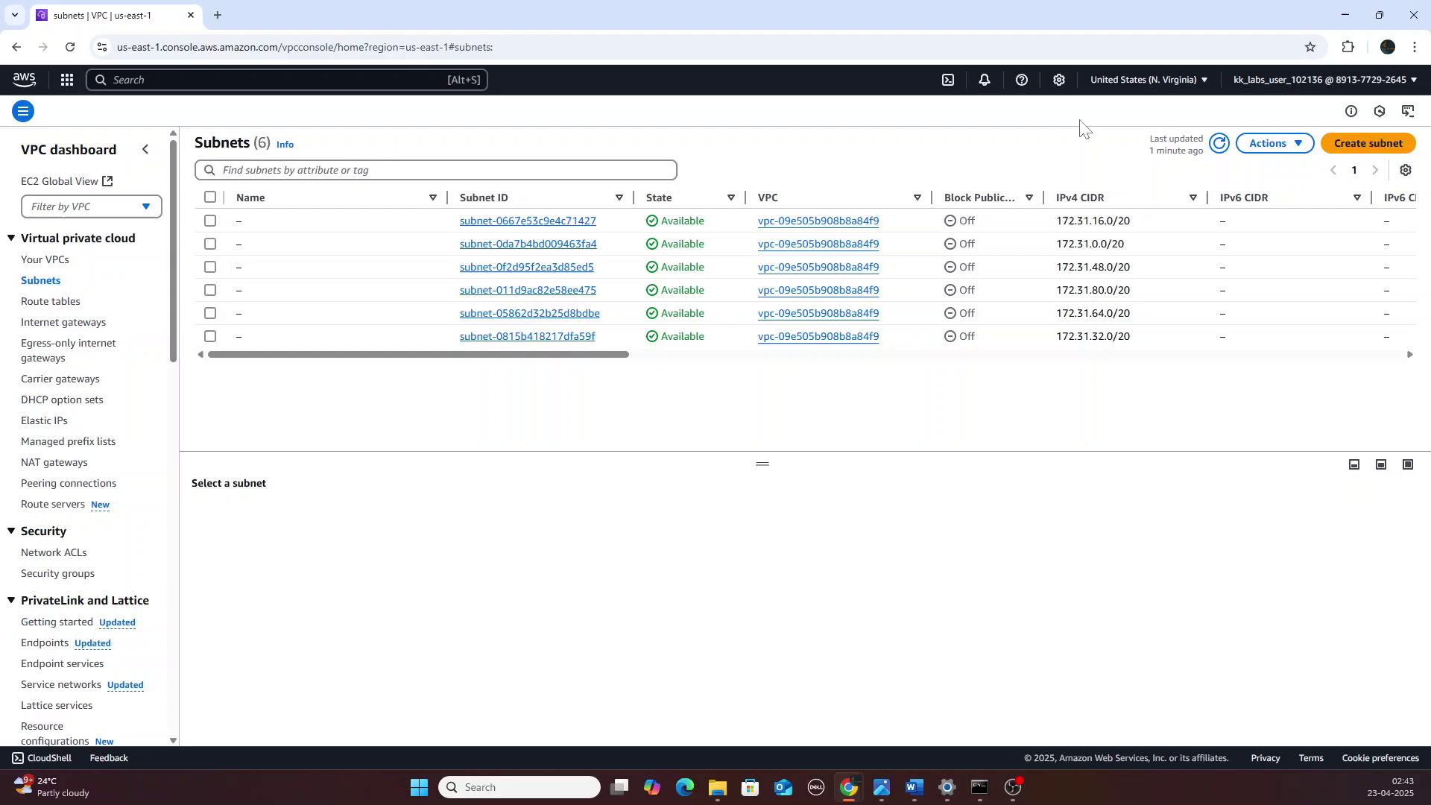
click(1361, 143)
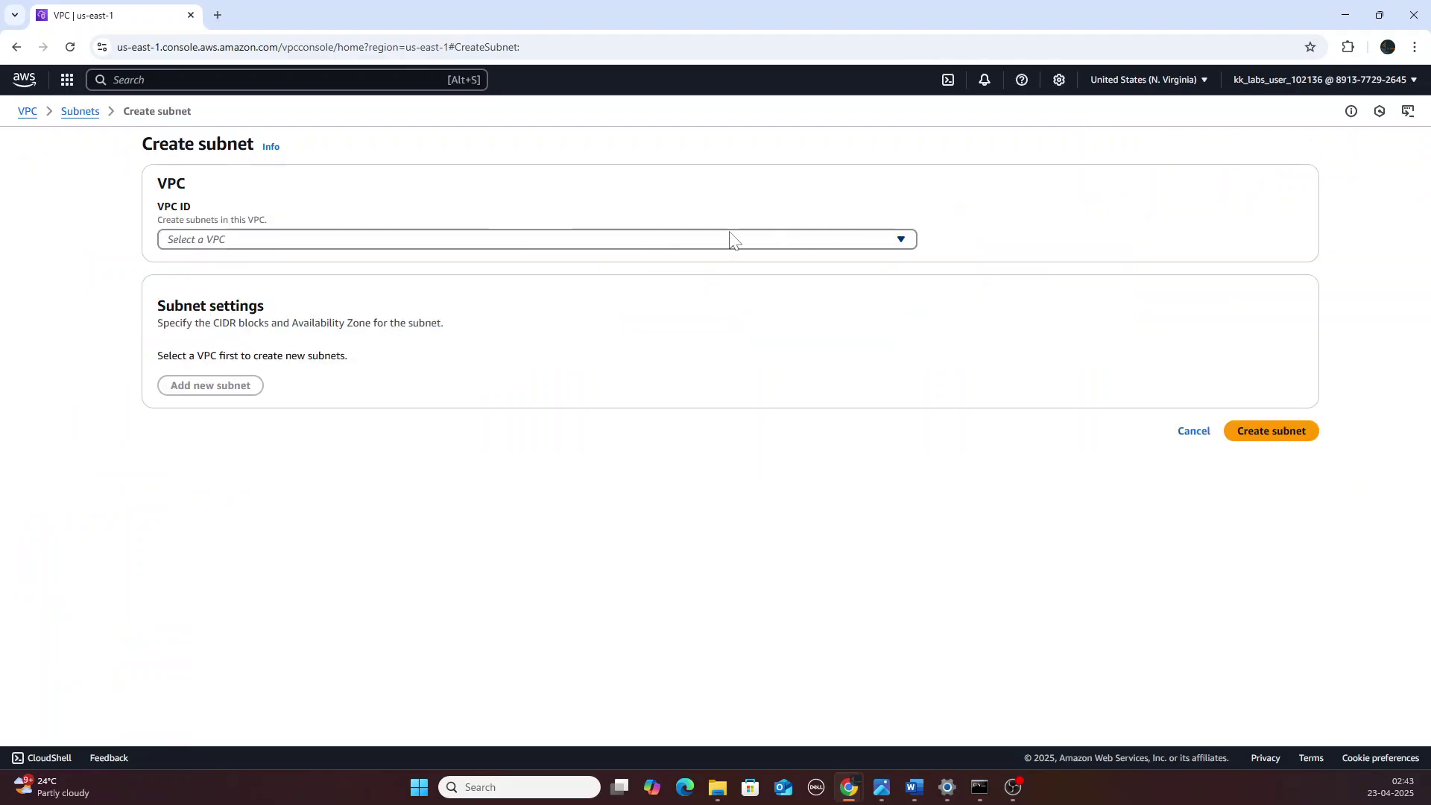
click(902, 240)
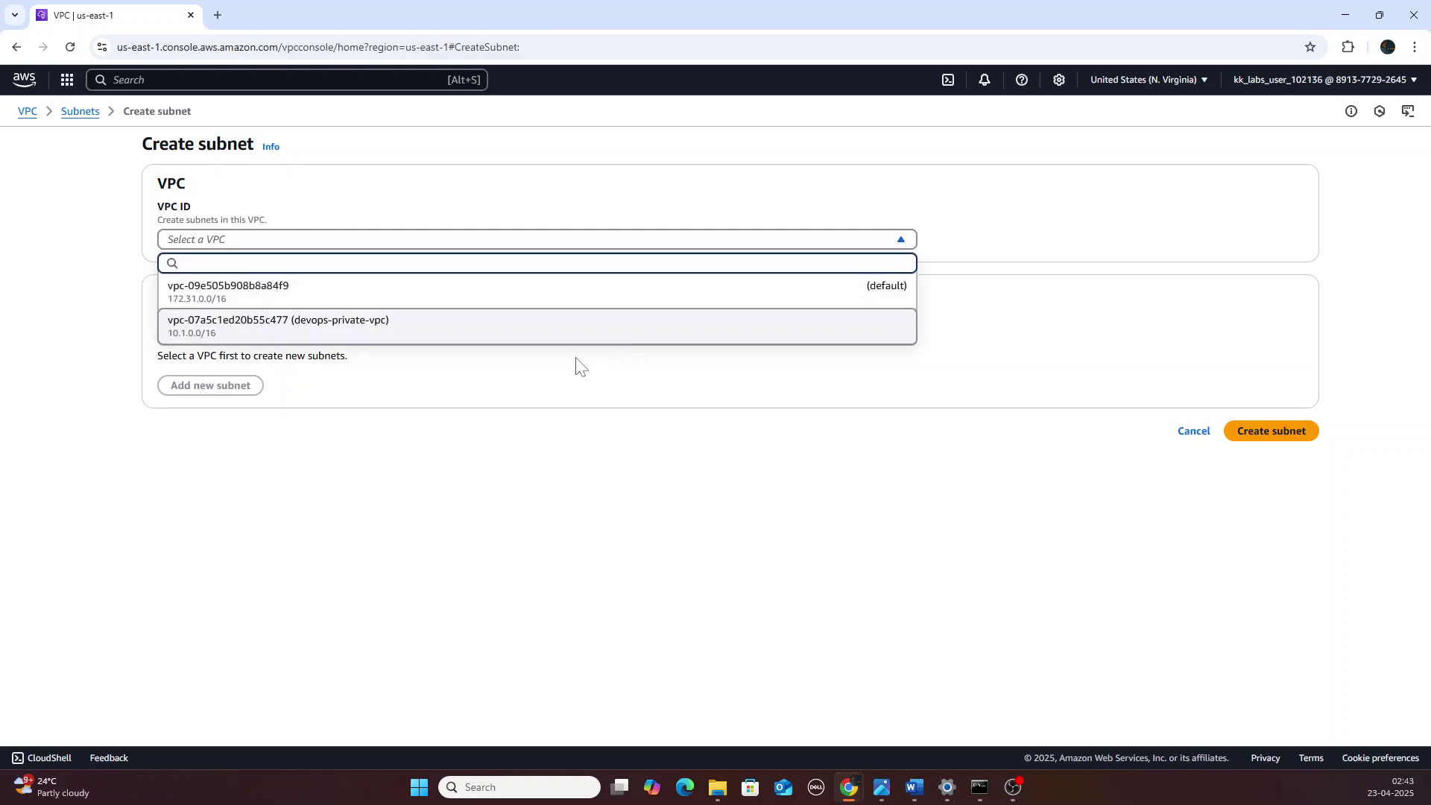
click(582, 337)
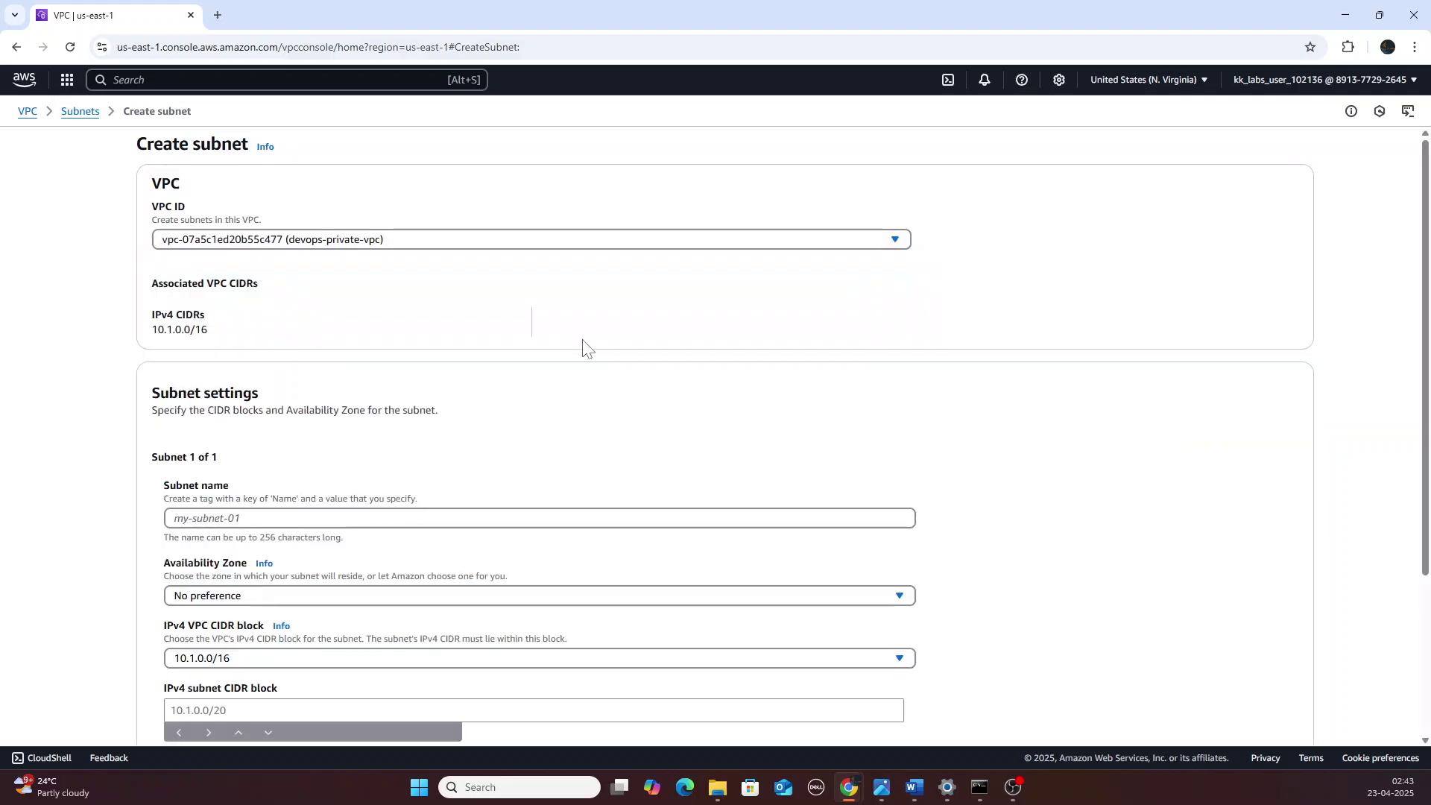
- Name the subnet devops-private-vpc and place it in the us-east-1a availability zone
click(539, 518)
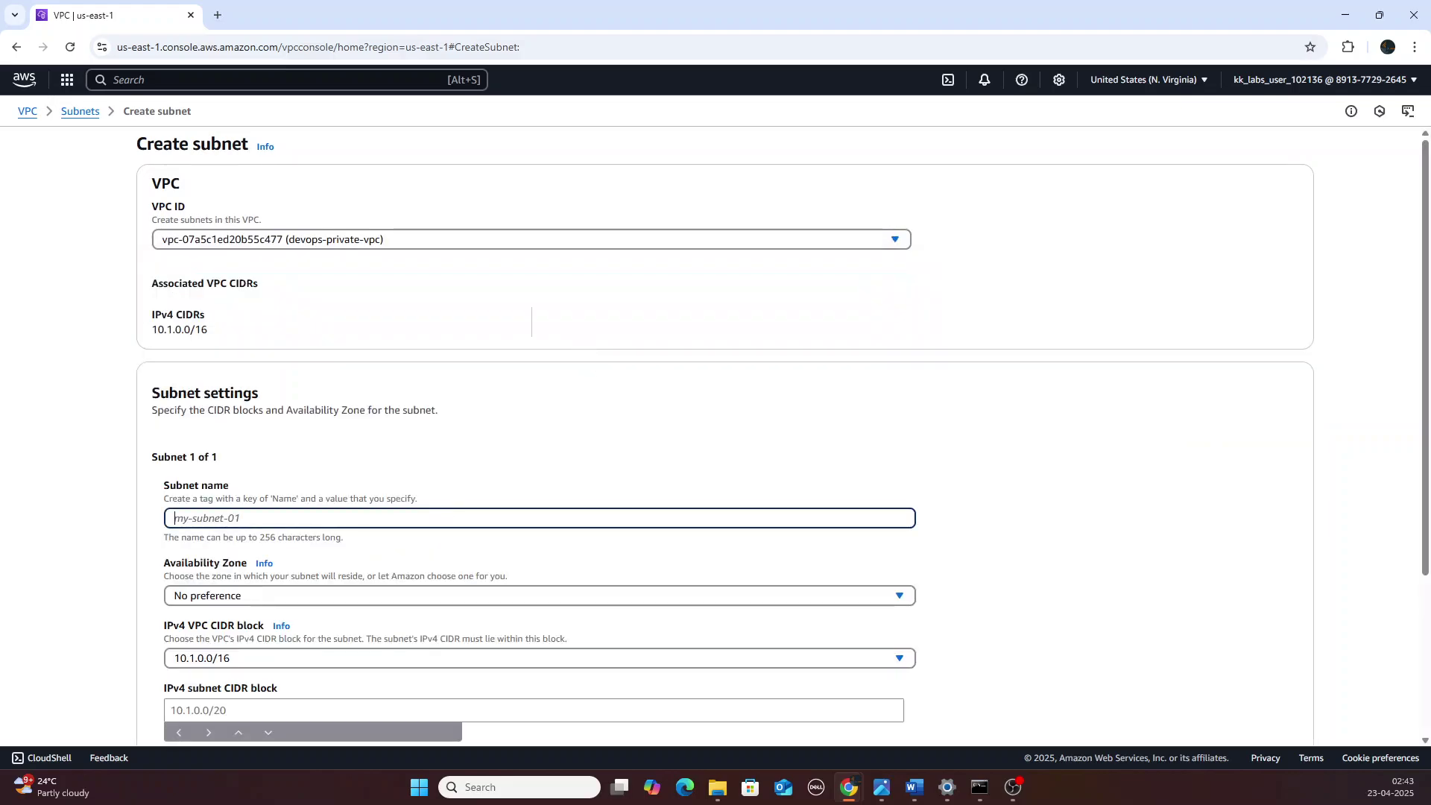
text(devops)
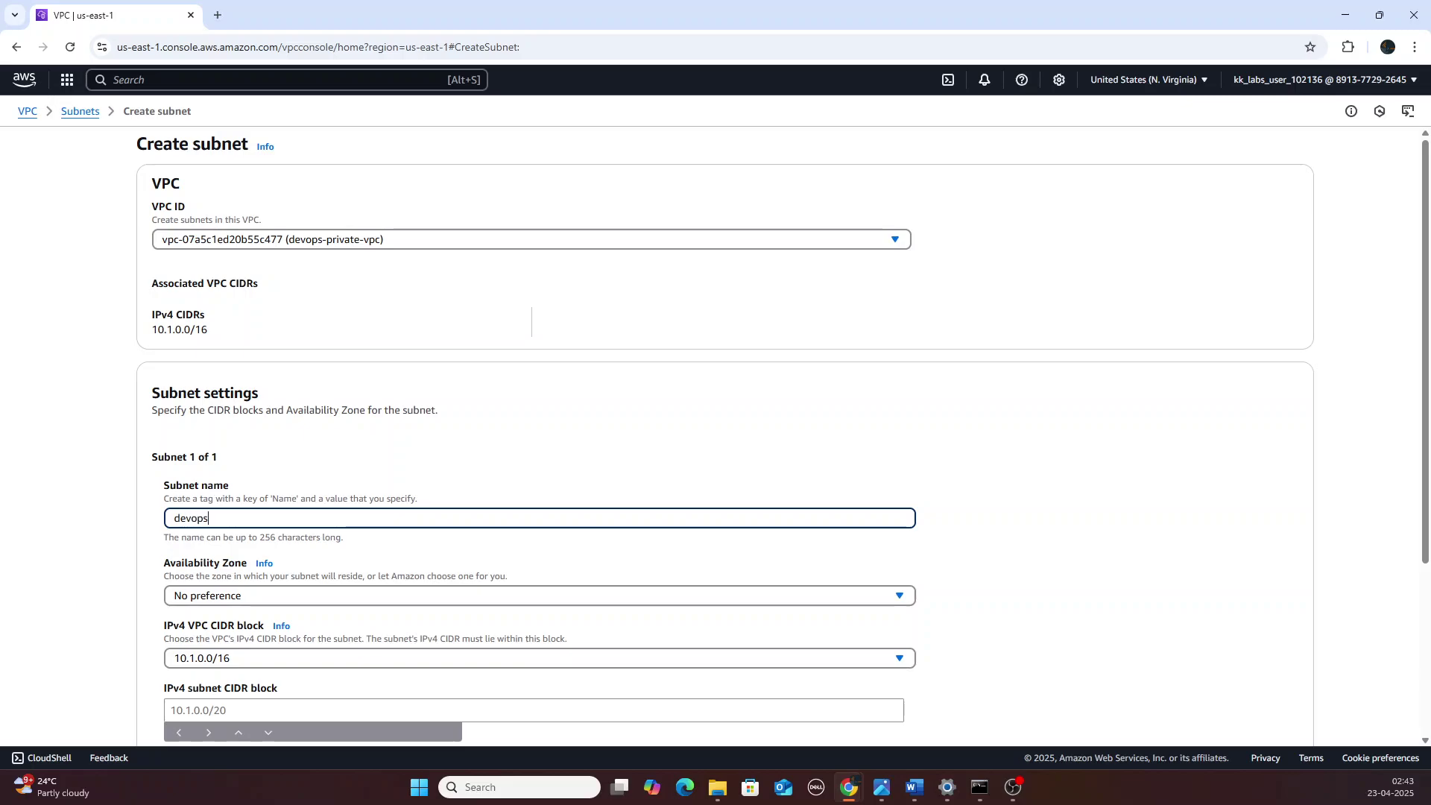
text(-private-vpc)
click(901, 605)
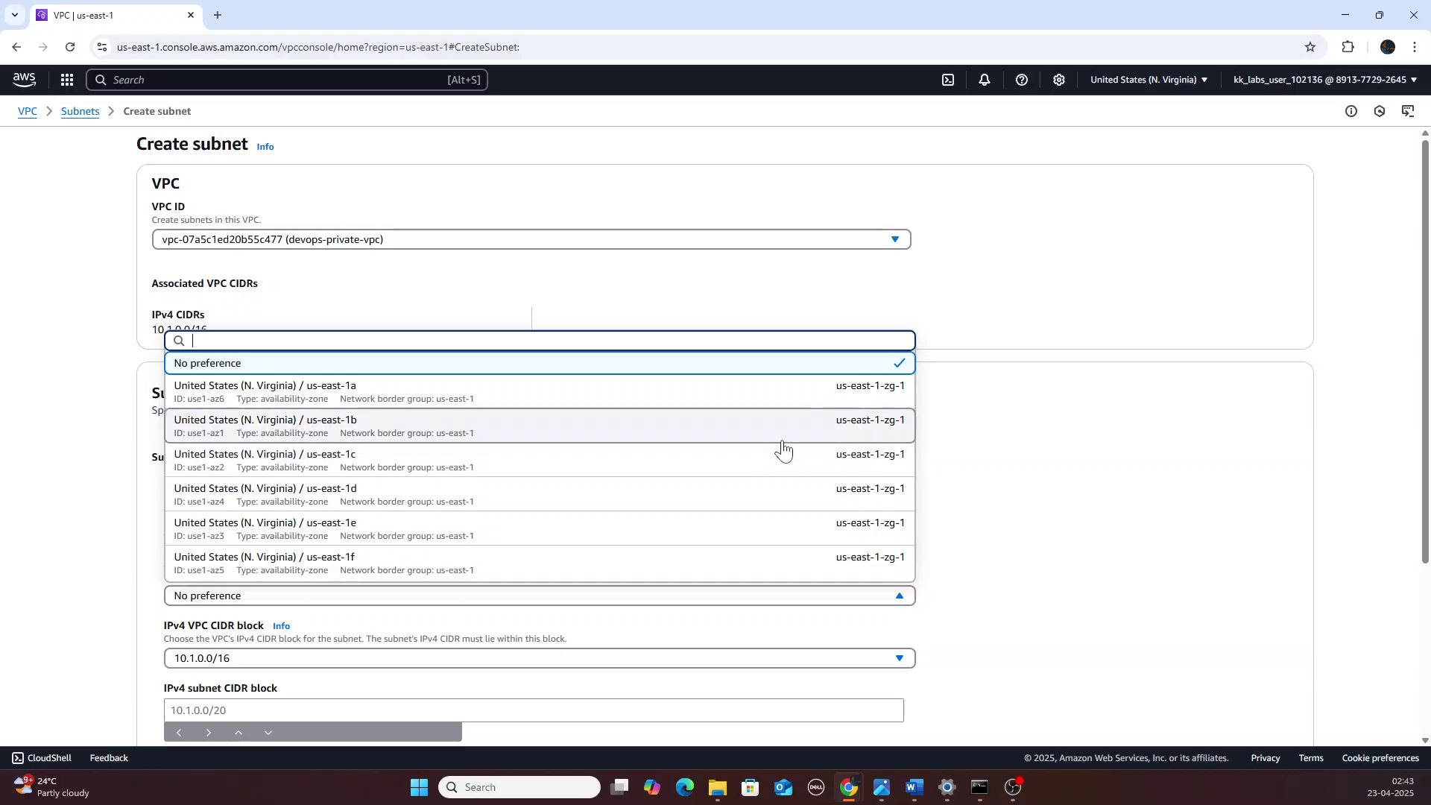
click(762, 401)
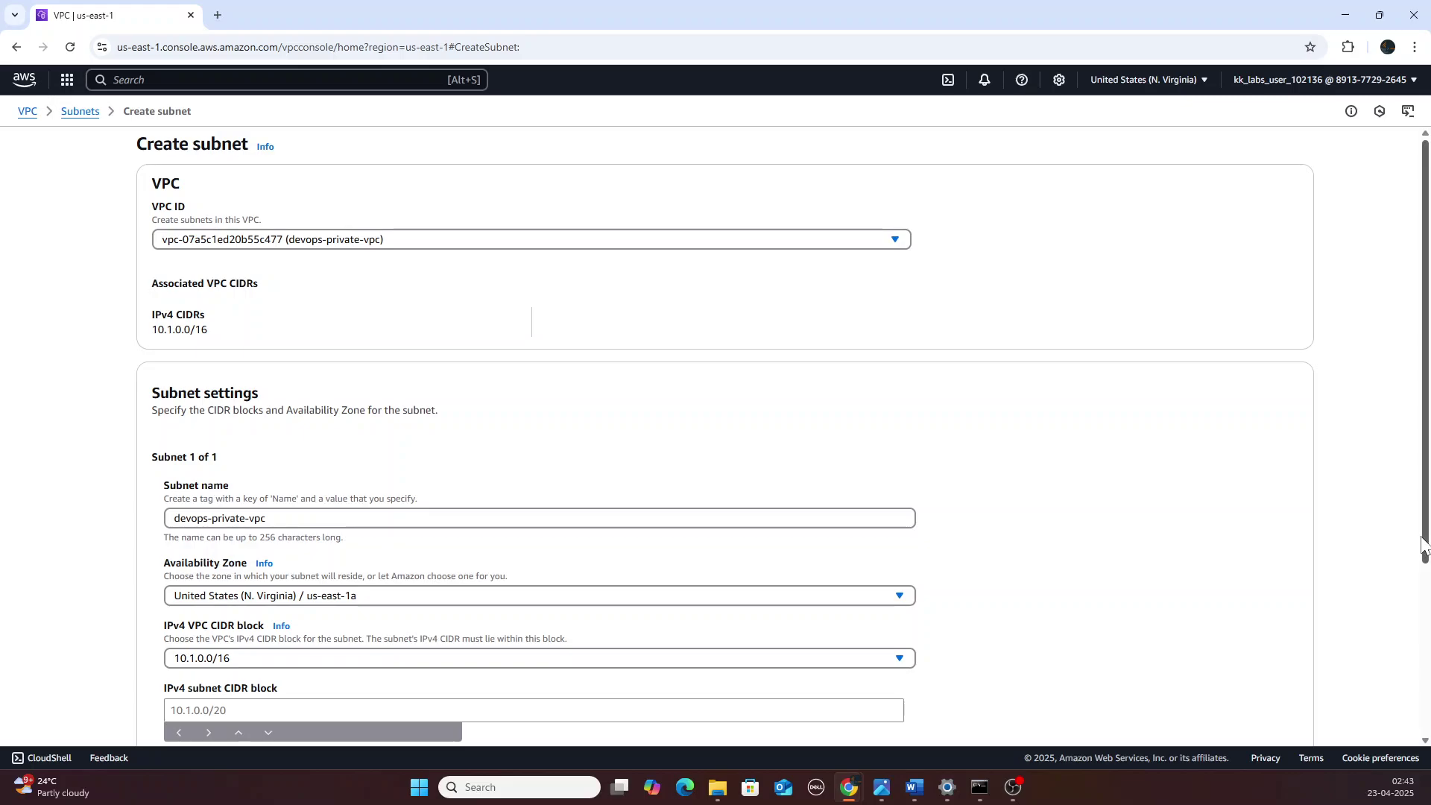
- Set the IPv4 subnet CIDR block to 10.1.1.0/24 and create the subnet
drag(1423, 547, 1424, 584)
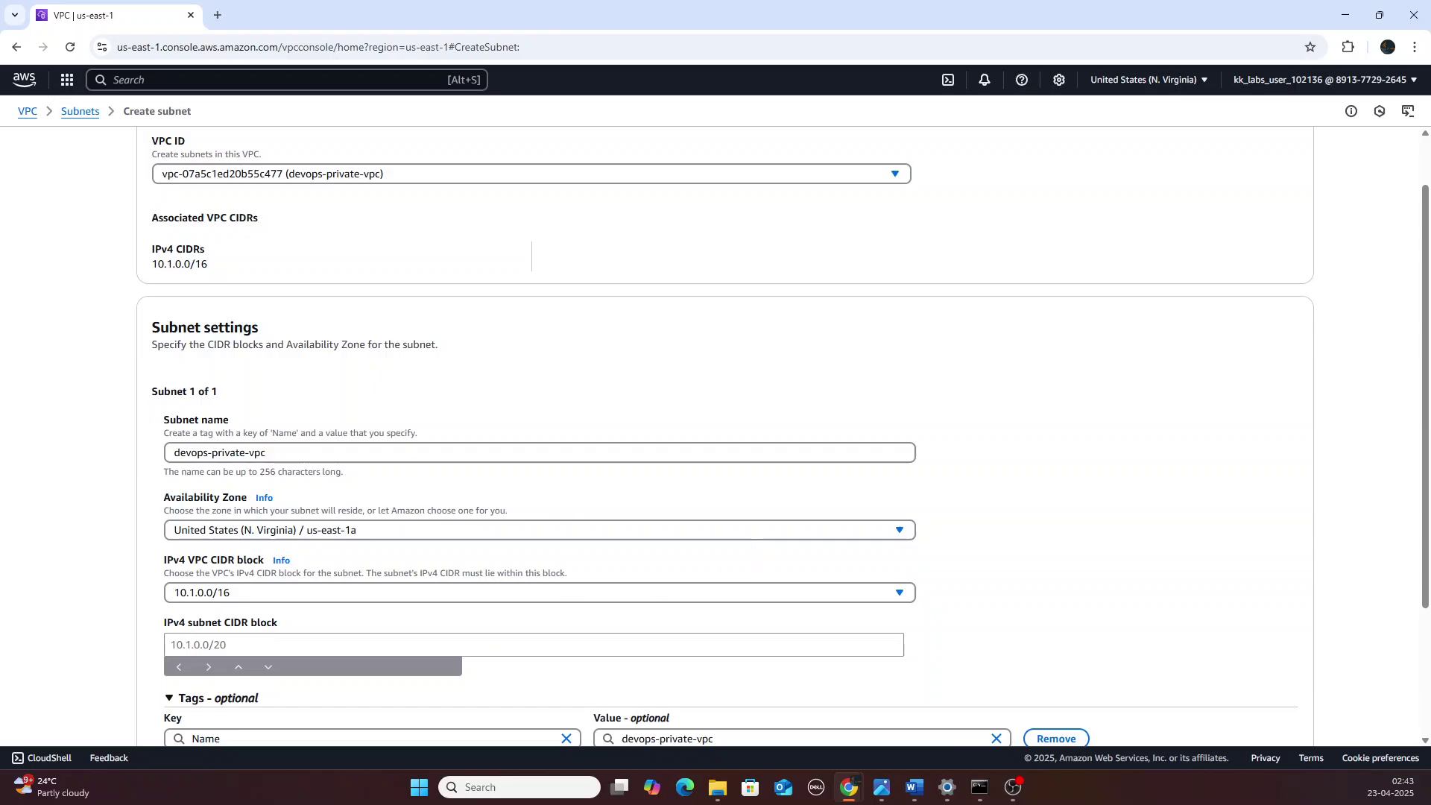
click(373, 645)
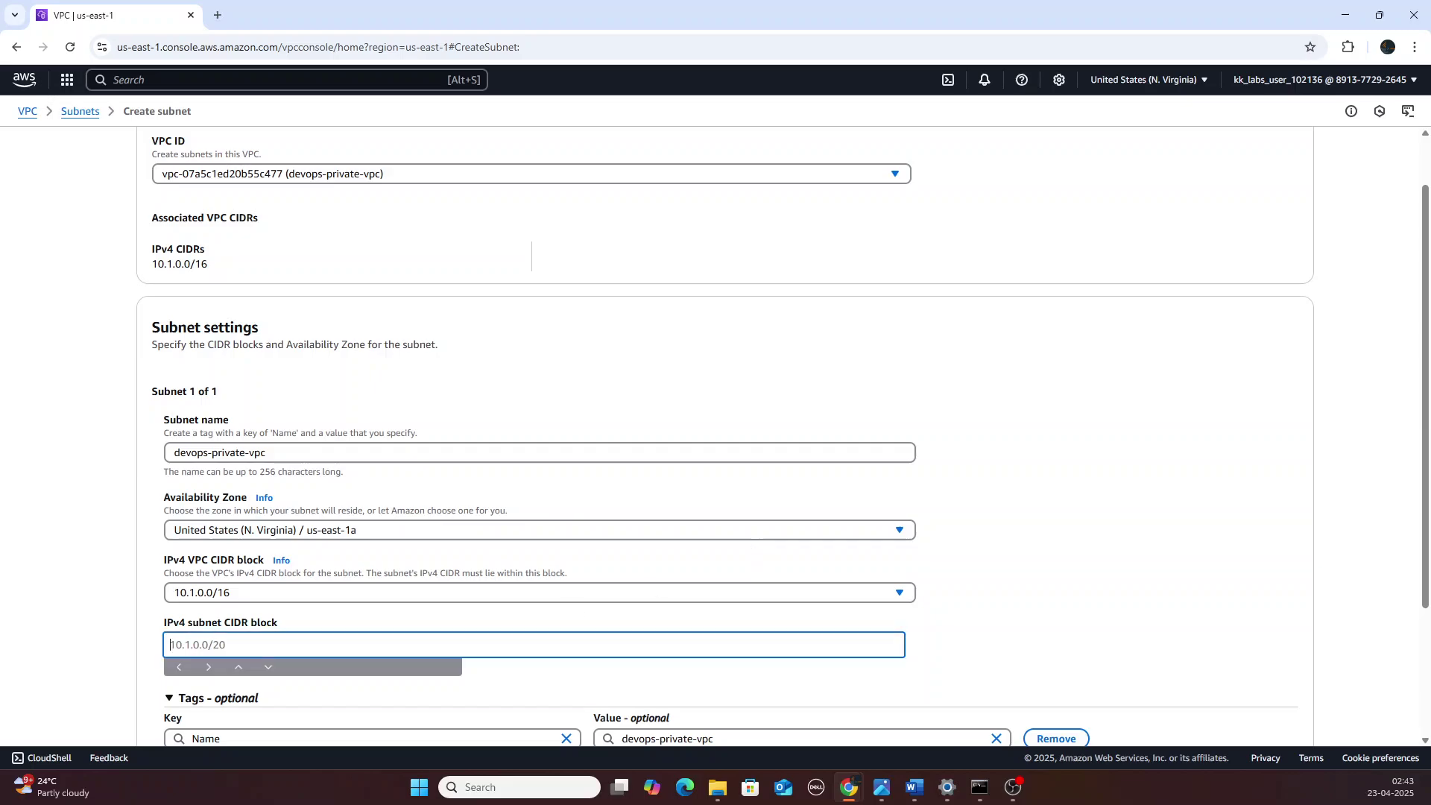
text(10.1.1.0/24)
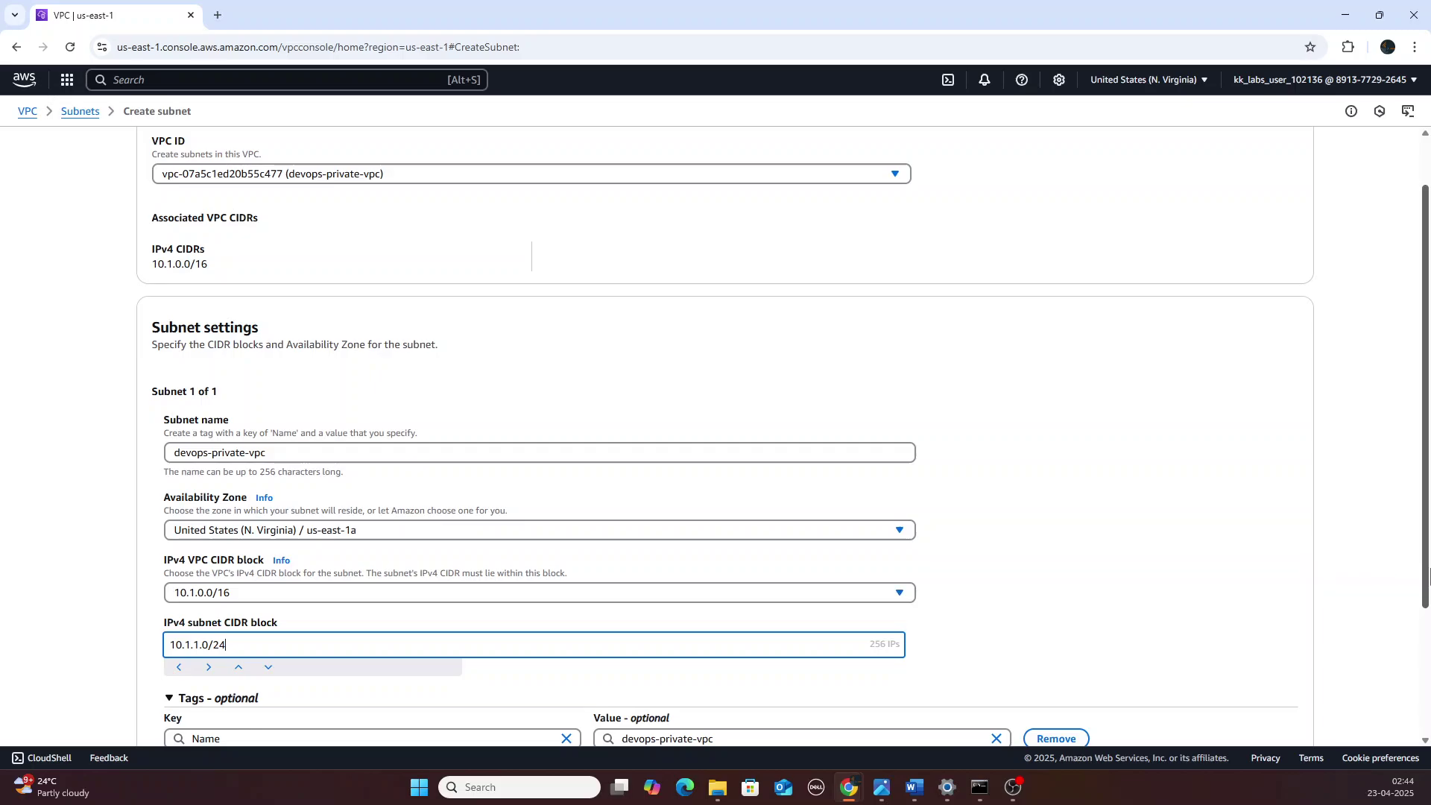
drag(1423, 574, 1421, 640)
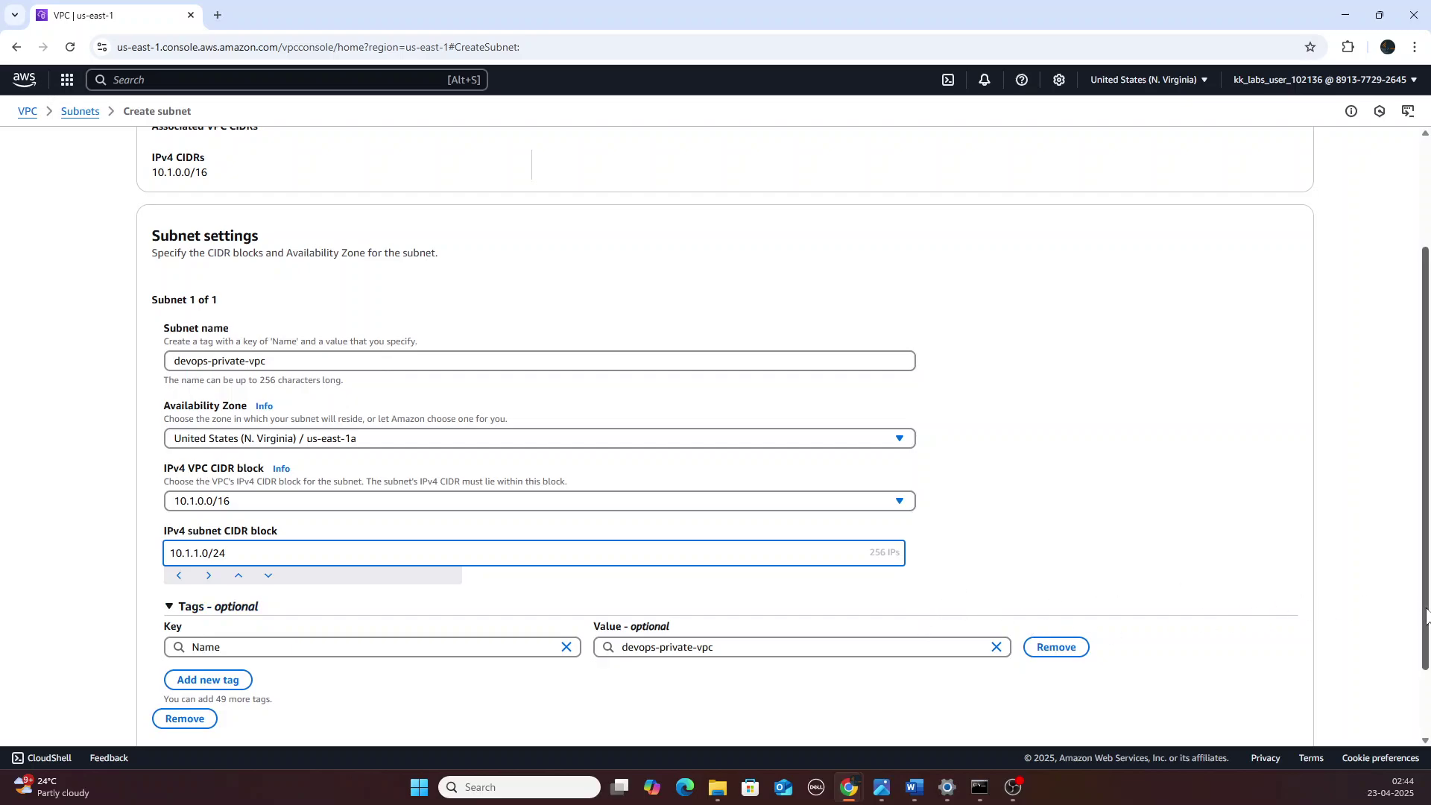
drag(1425, 615, 1423, 678)
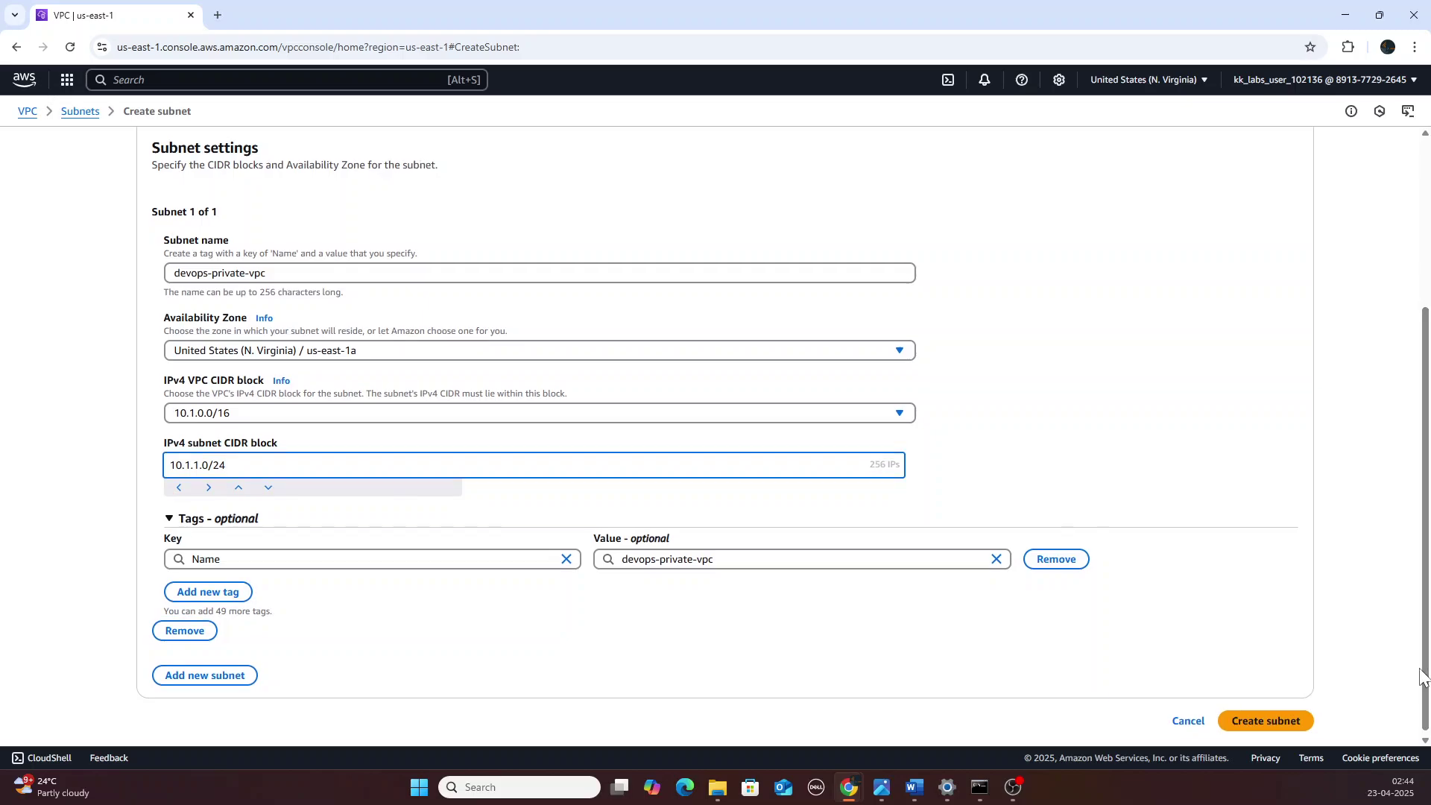
click(1267, 722)
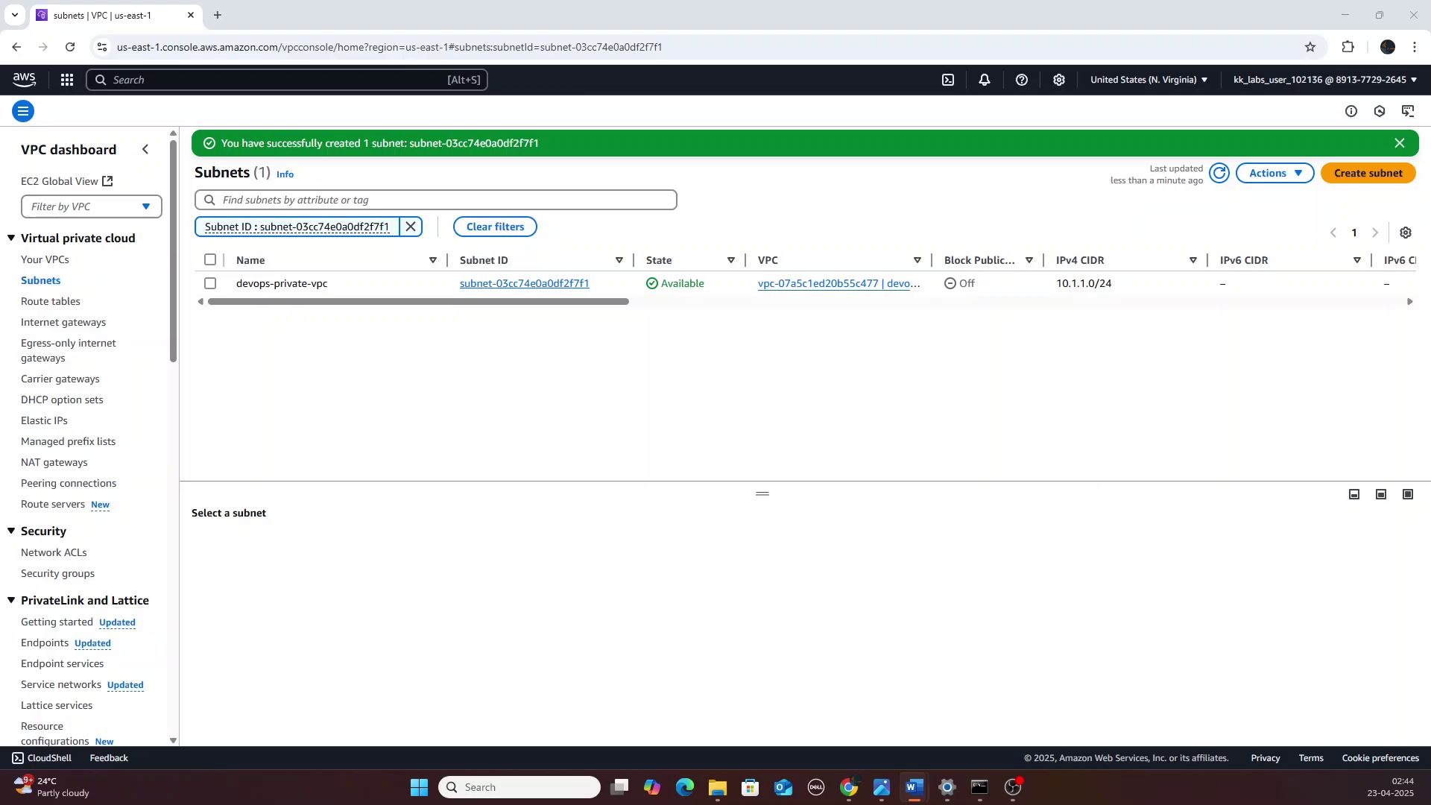
- Find and open the EC2 service, and start launching a new instance
click(196, 80)
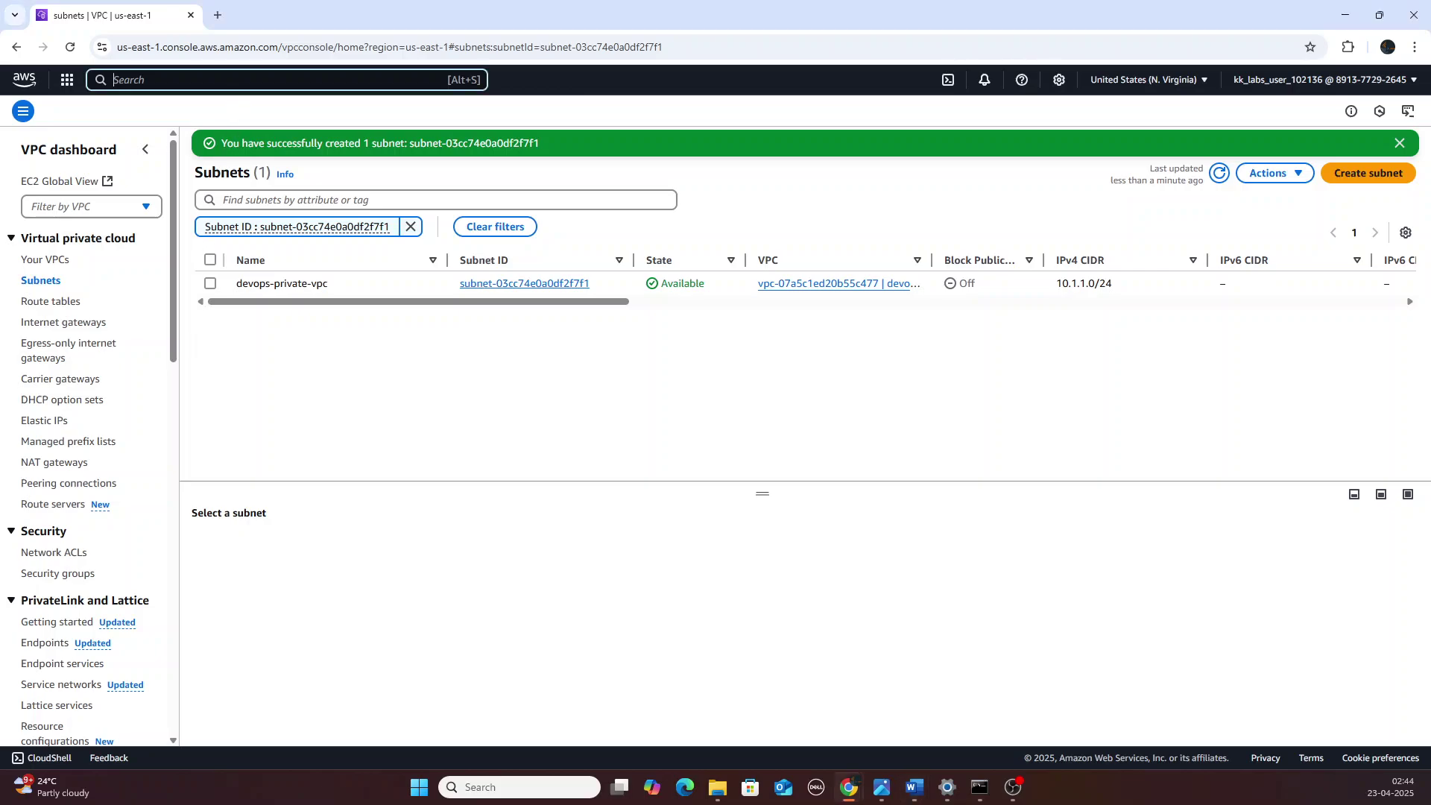
text(ec2)
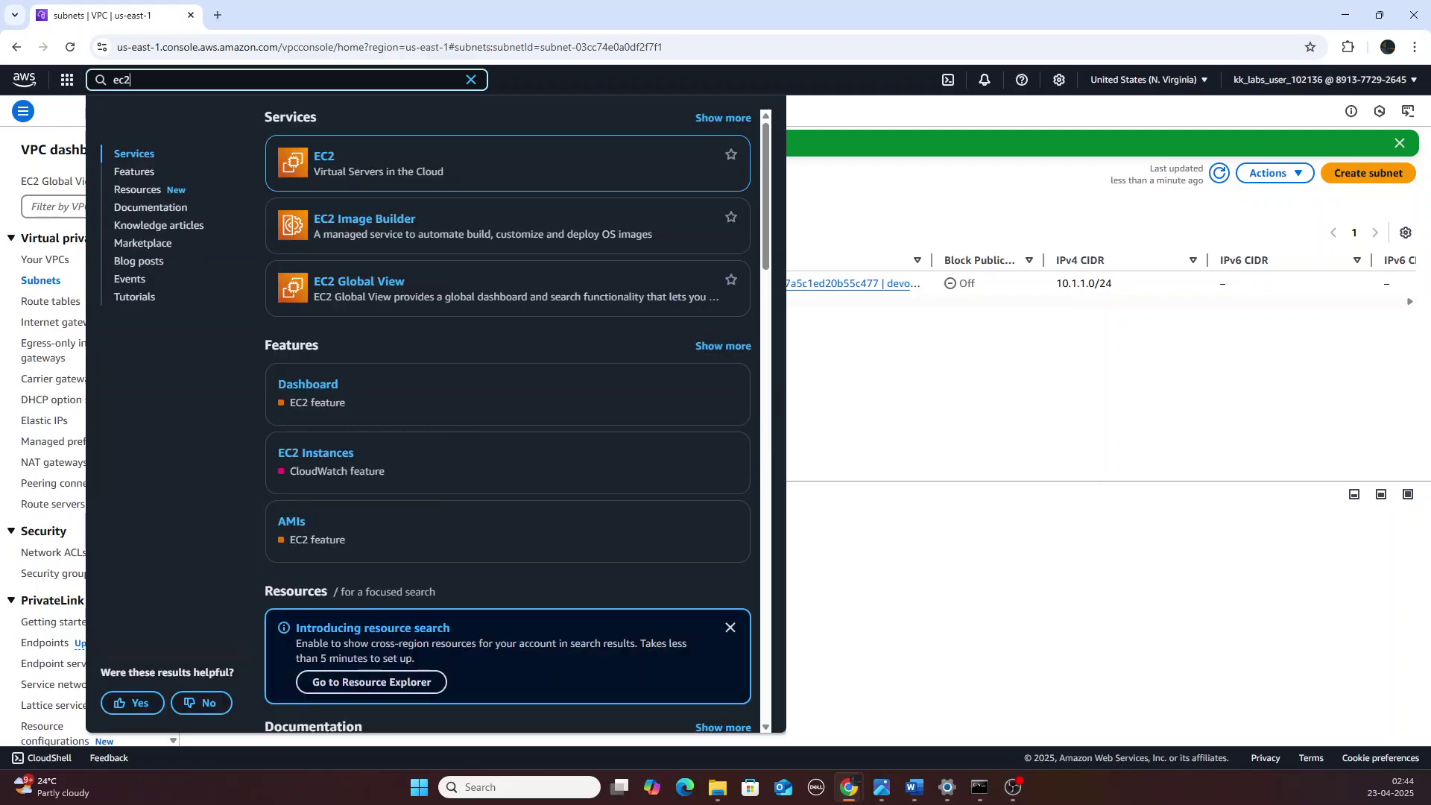
mouse_move(335, 159)
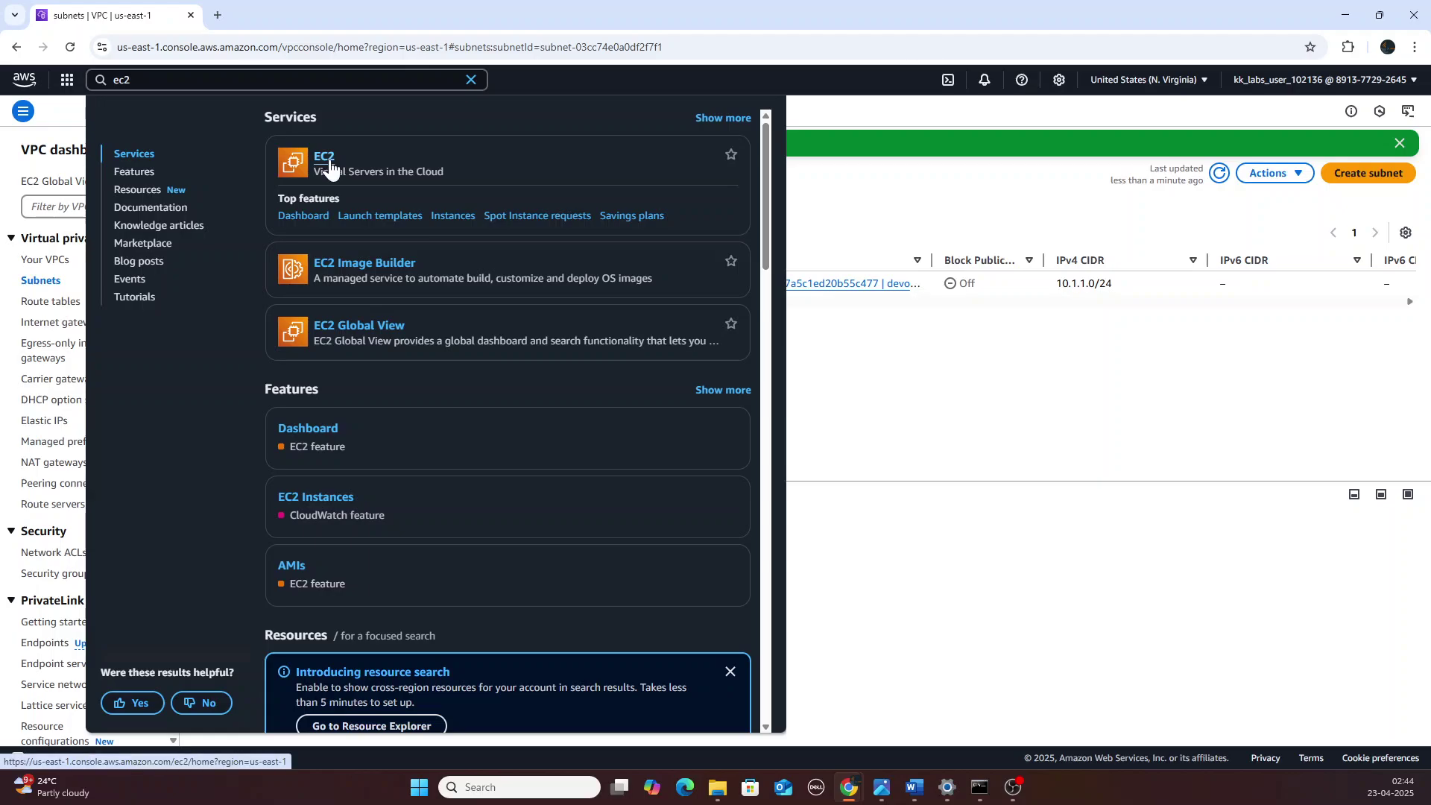
click(329, 158)
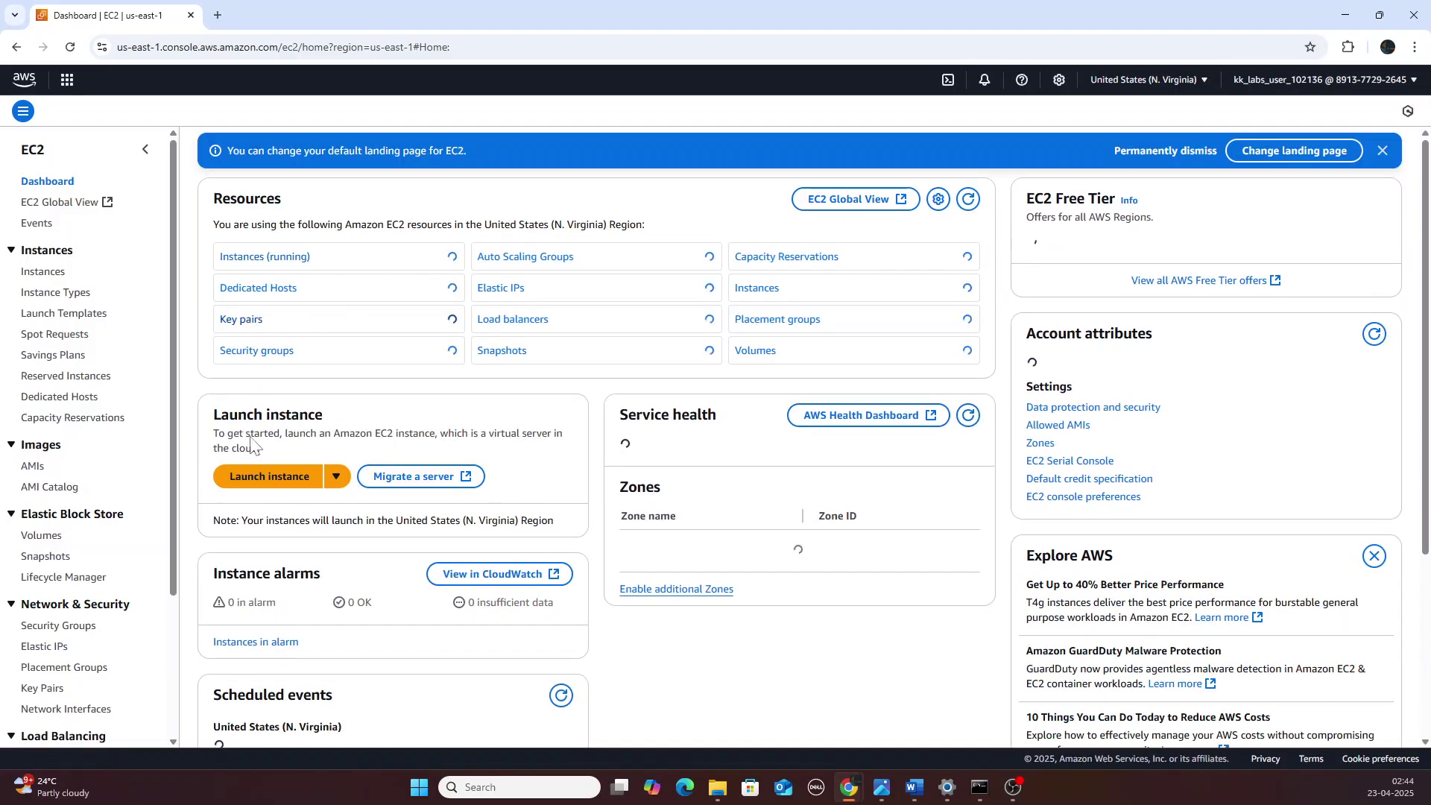
click(259, 483)
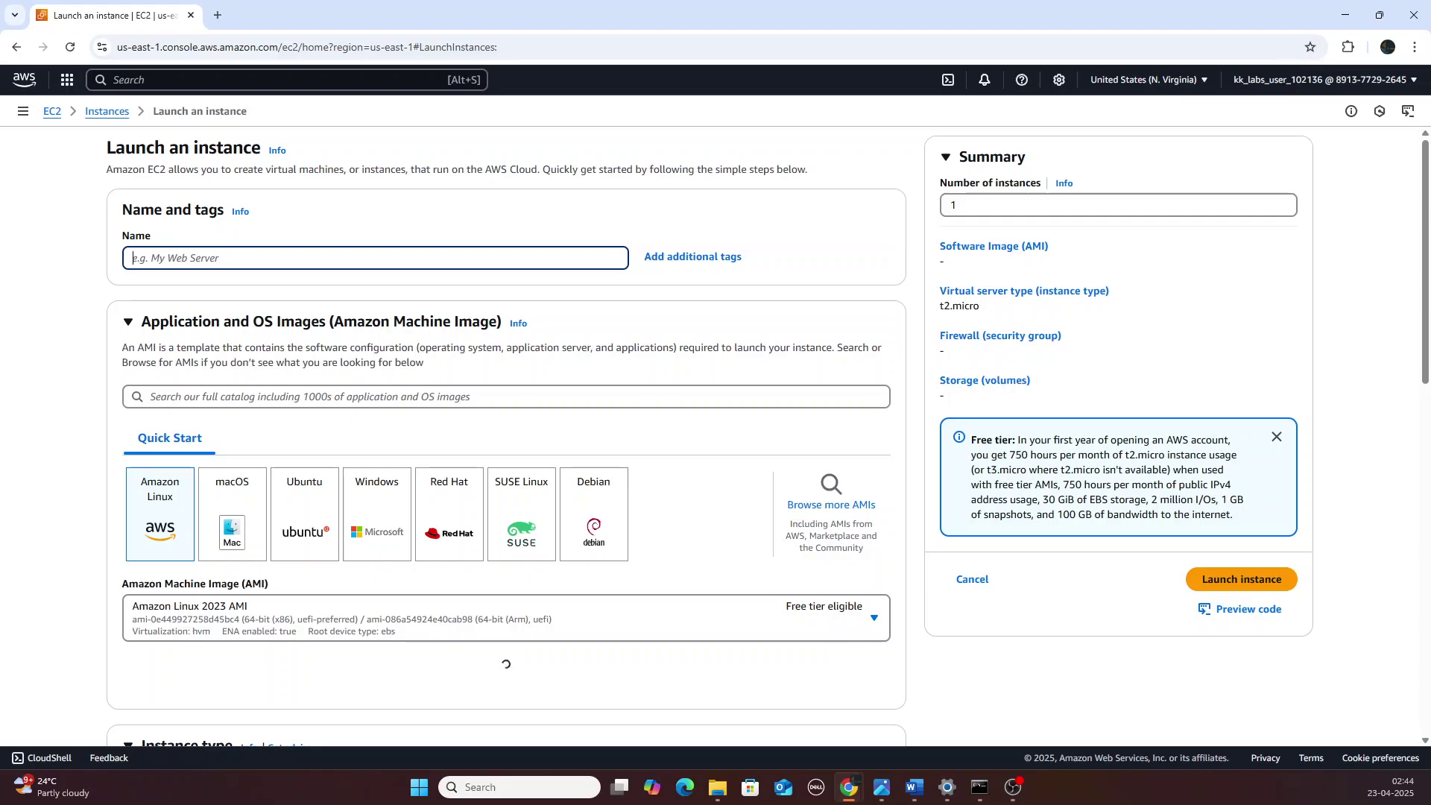
- Name the instance devops-public-ec2 and choose Ubuntu as its operating system image
text(devops)
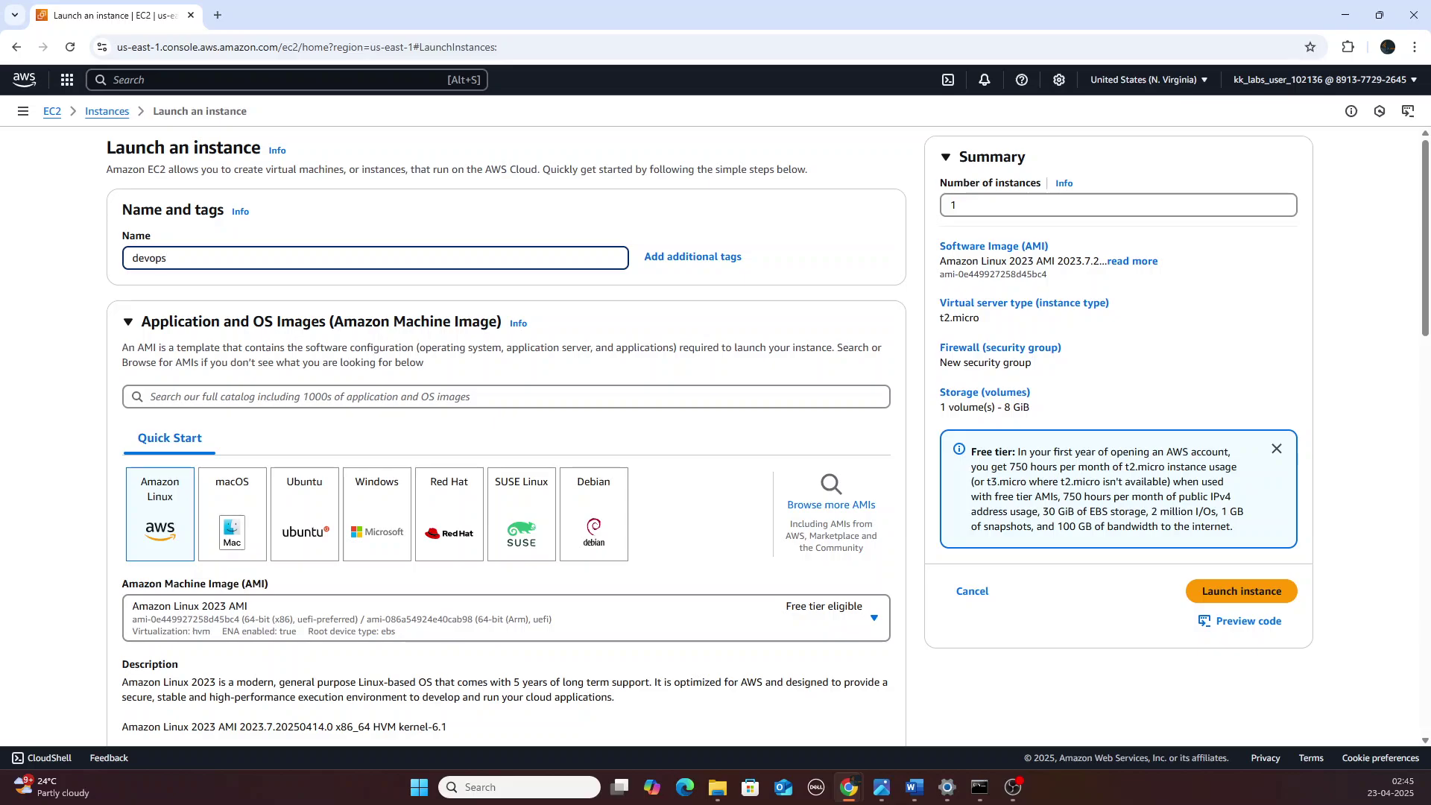
text(-public-ec2)
click(306, 504)
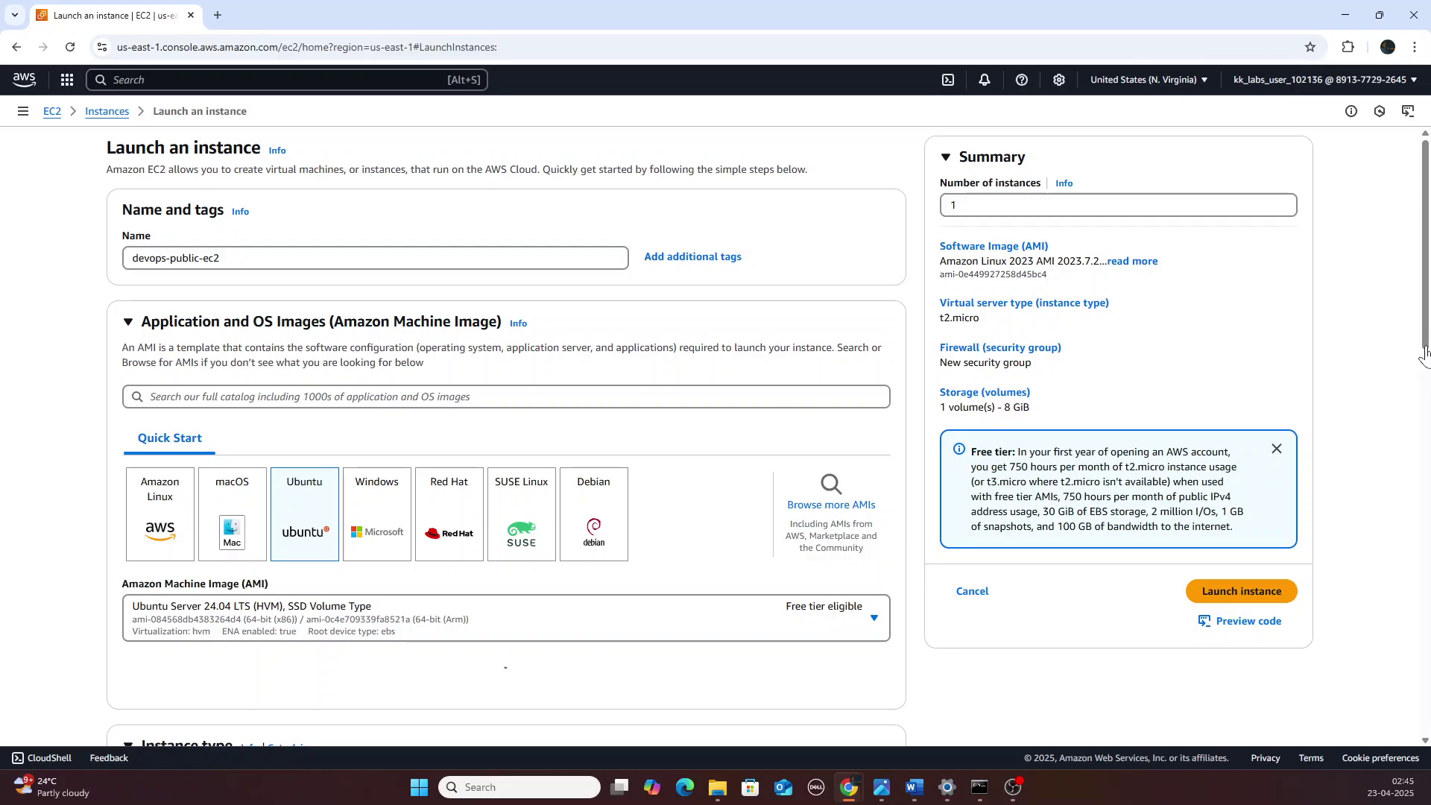
scroll(1425, 356, down, 10)
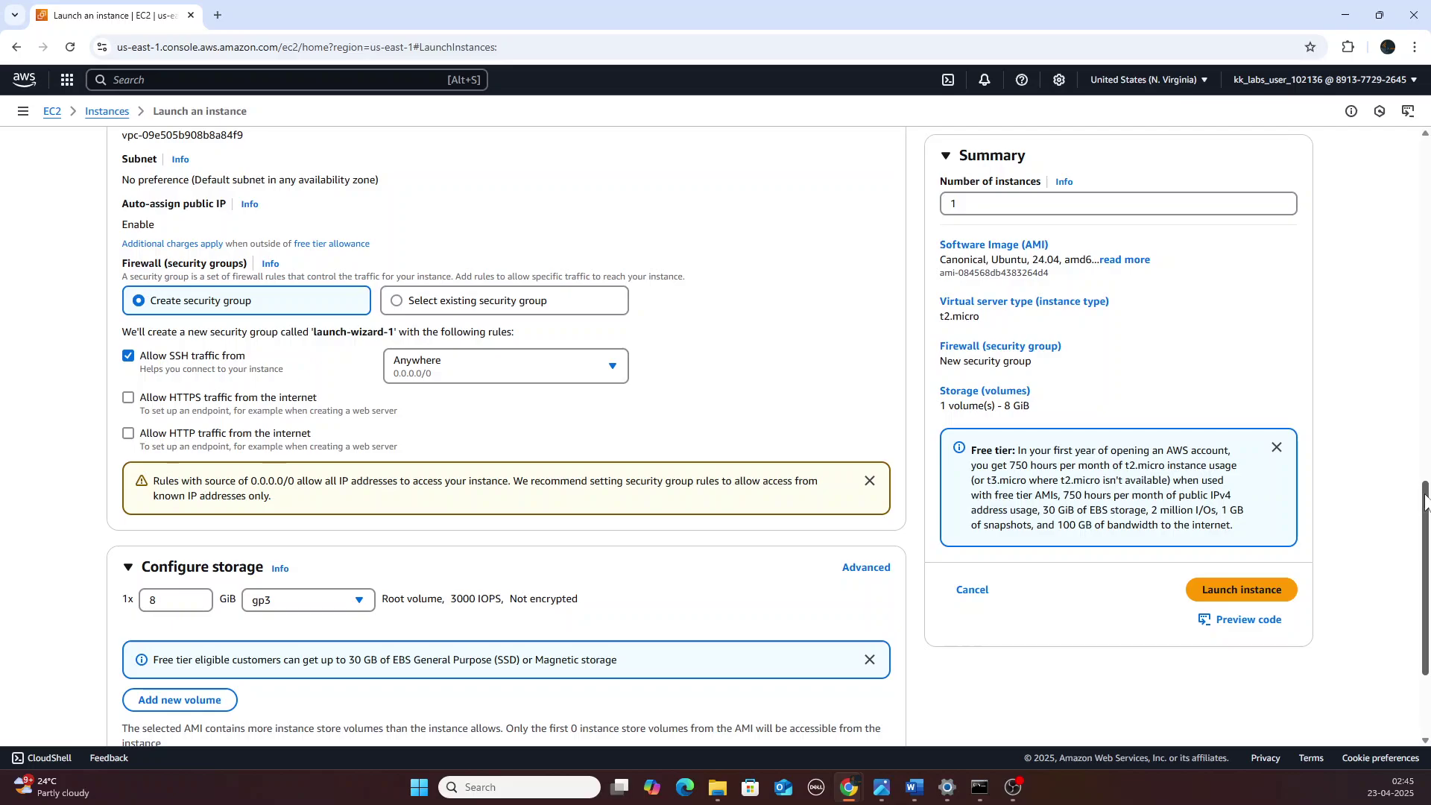
- Create a new RSA key pair named vpc-key in .pem format for logging in to the instance
drag(1425, 500, 1393, 383)
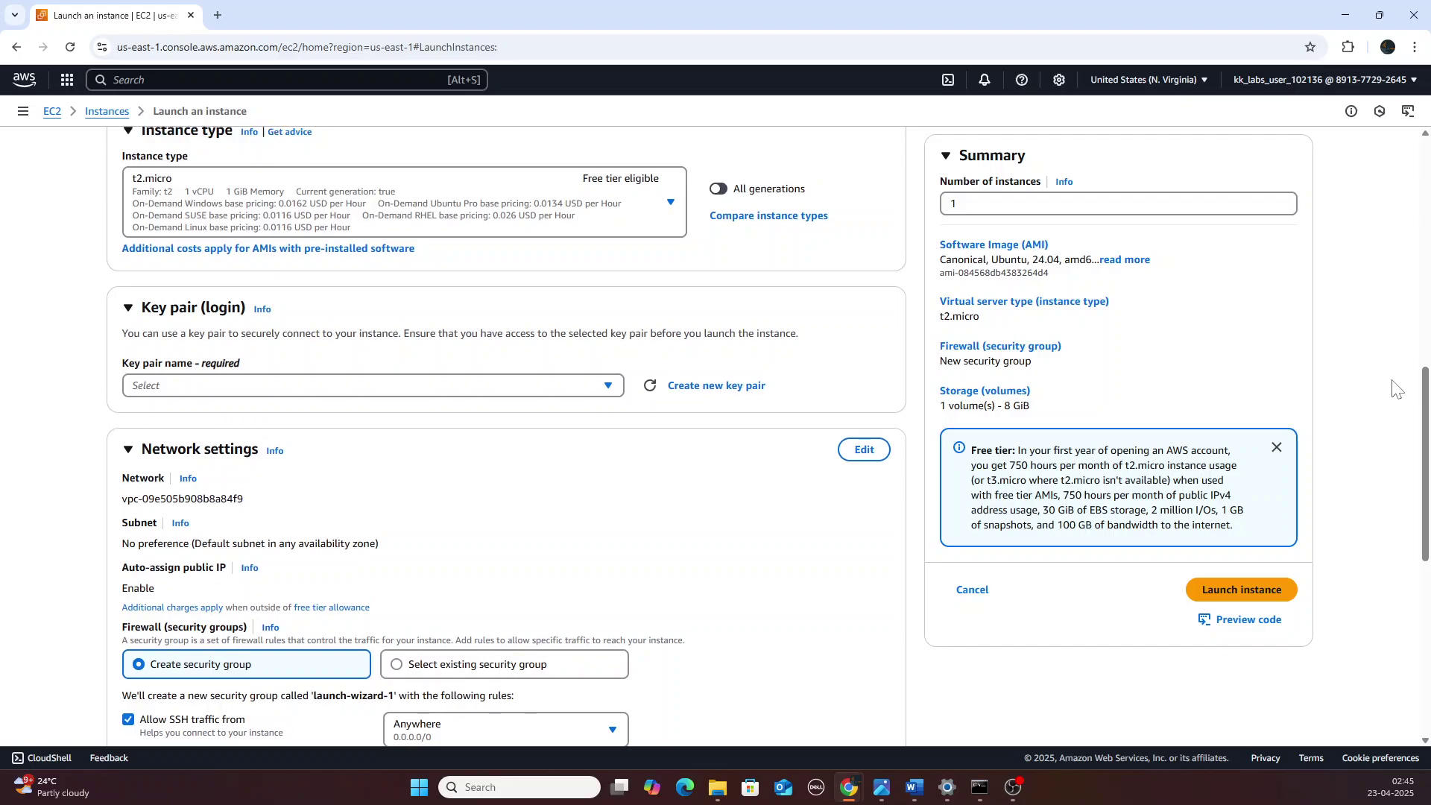
click(698, 388)
click(694, 306)
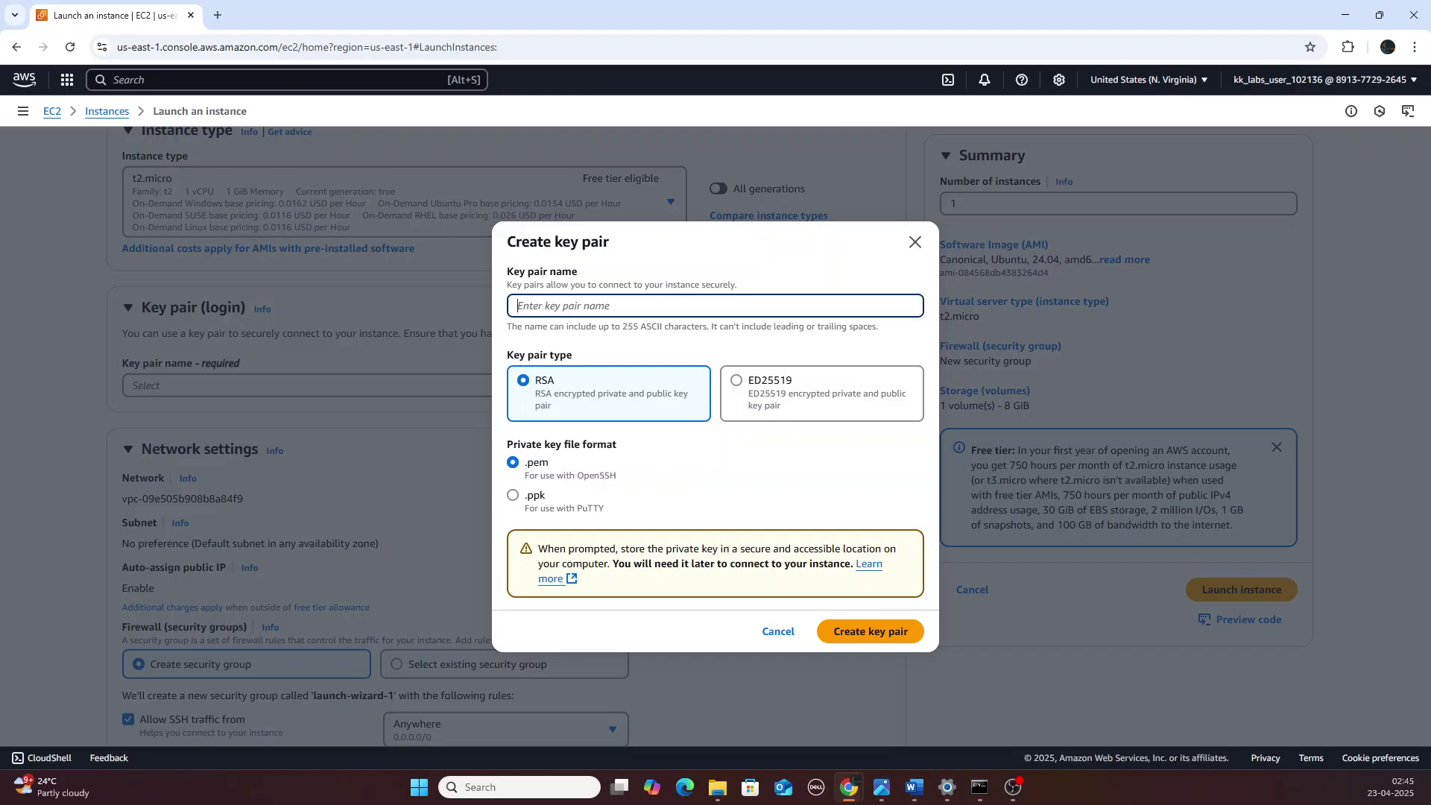
text(vpc-key)
click(872, 632)
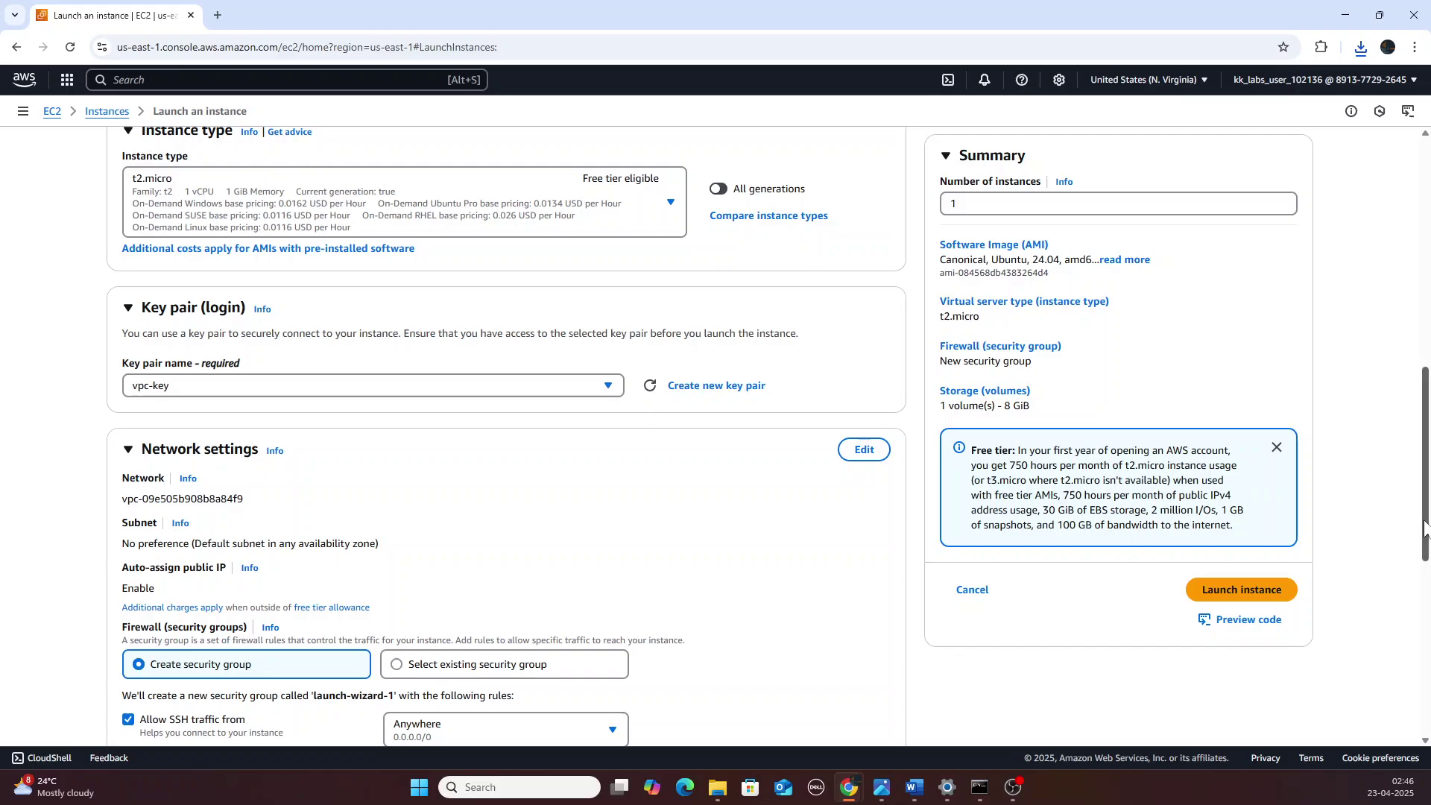
- Edit the network settings and add an inbound security group rule allowing All ICMP - IPv4 from 0.0.0.0/0
drag(1424, 525, 1424, 604)
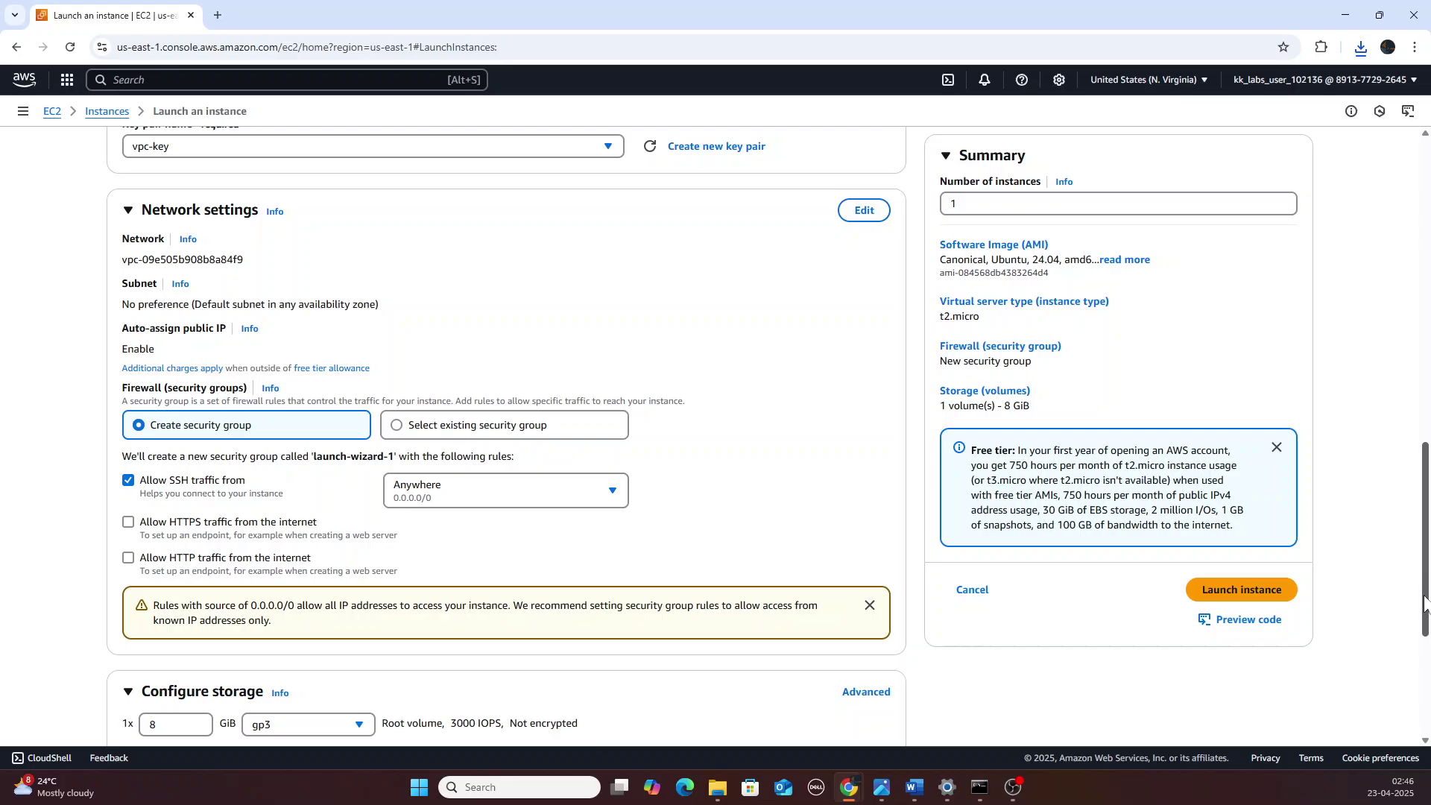
drag(1425, 604, 1425, 768)
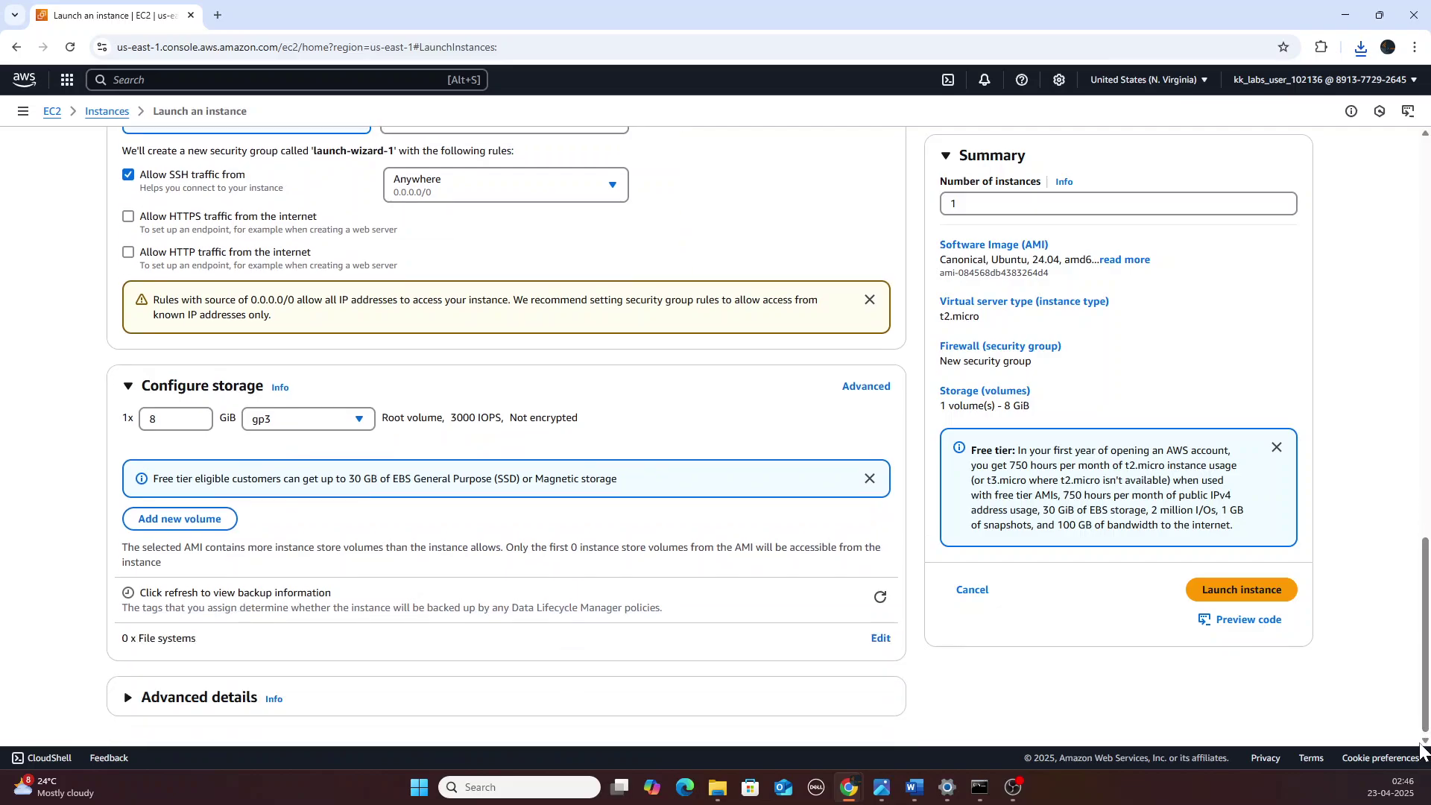
drag(1426, 708, 1423, 642)
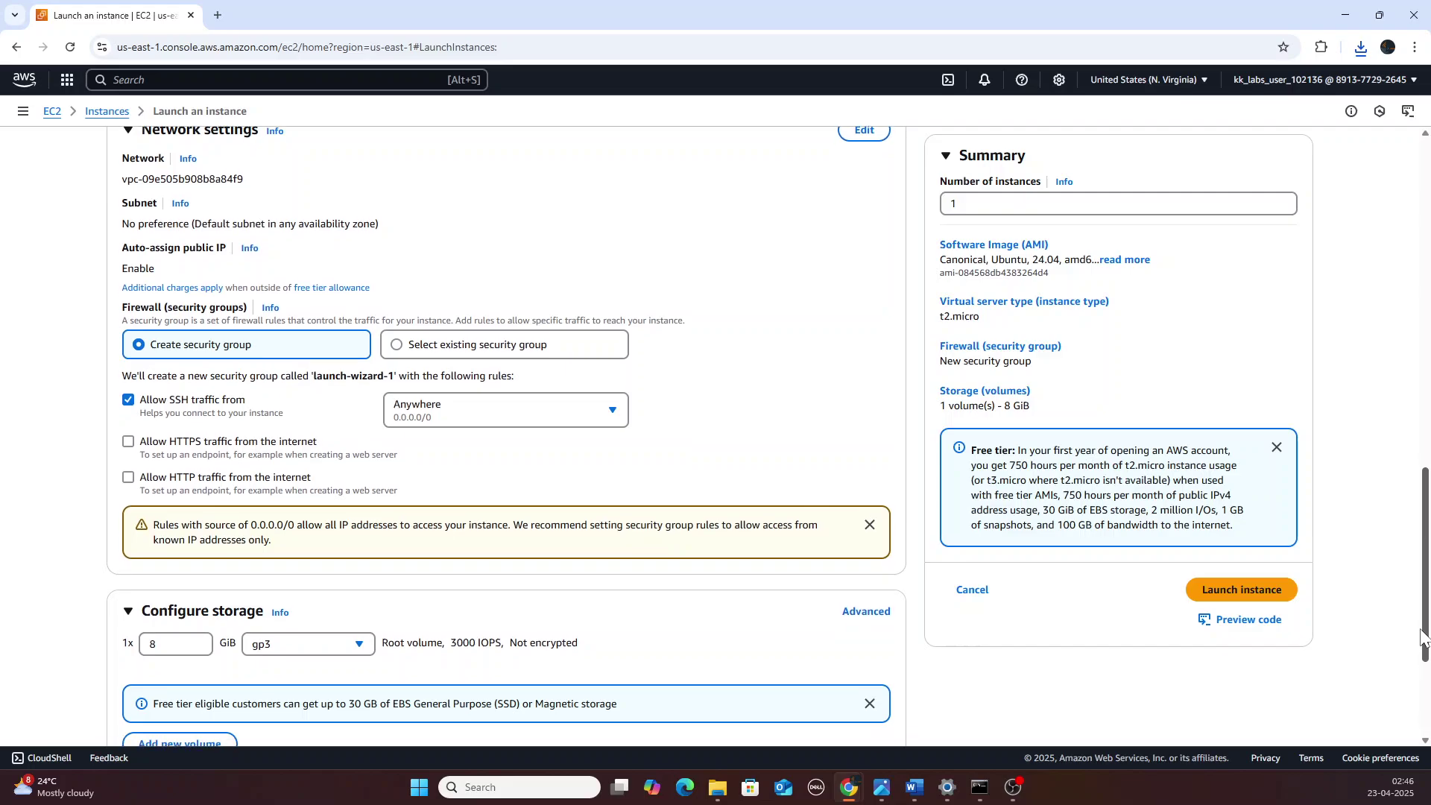
drag(1424, 625, 1425, 590)
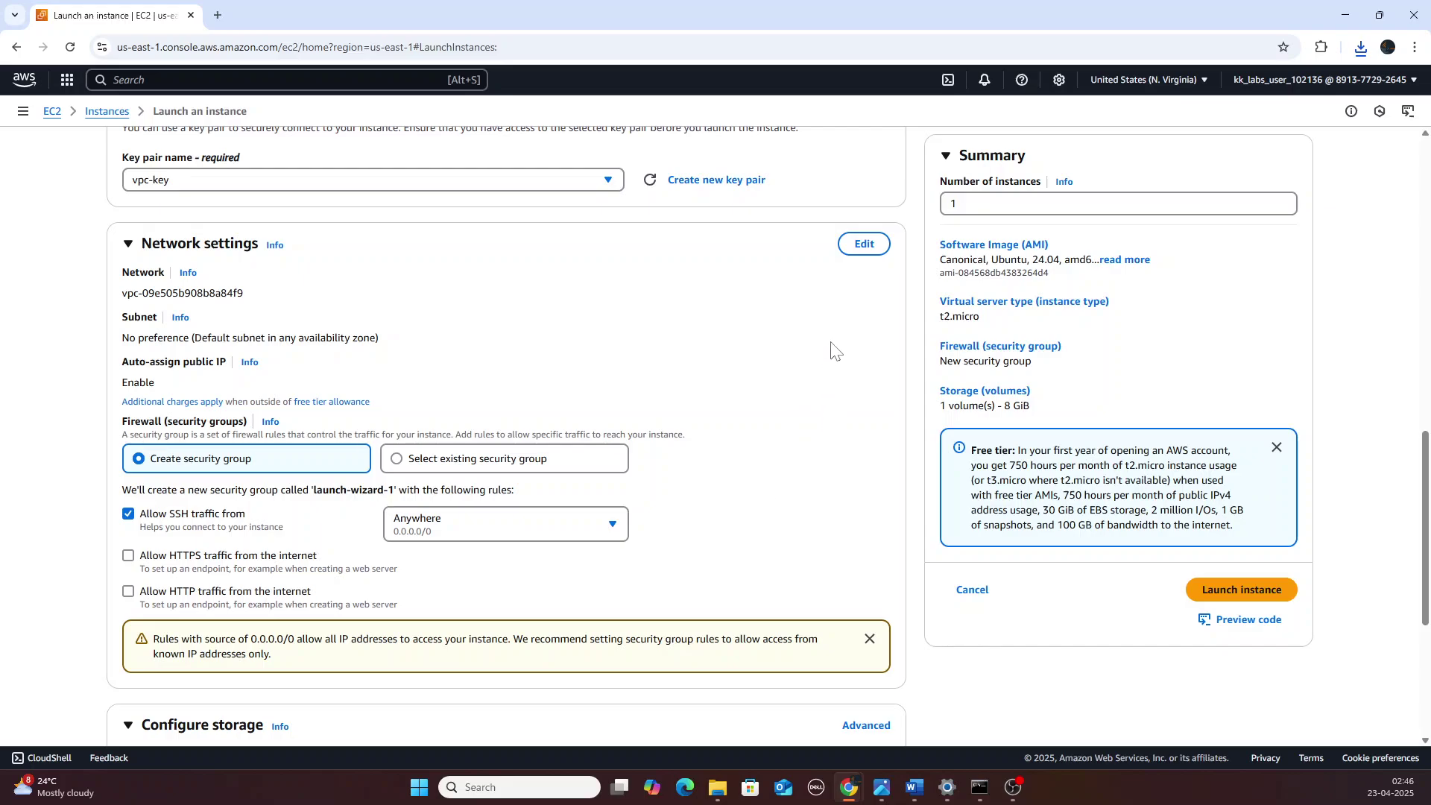
click(874, 253)
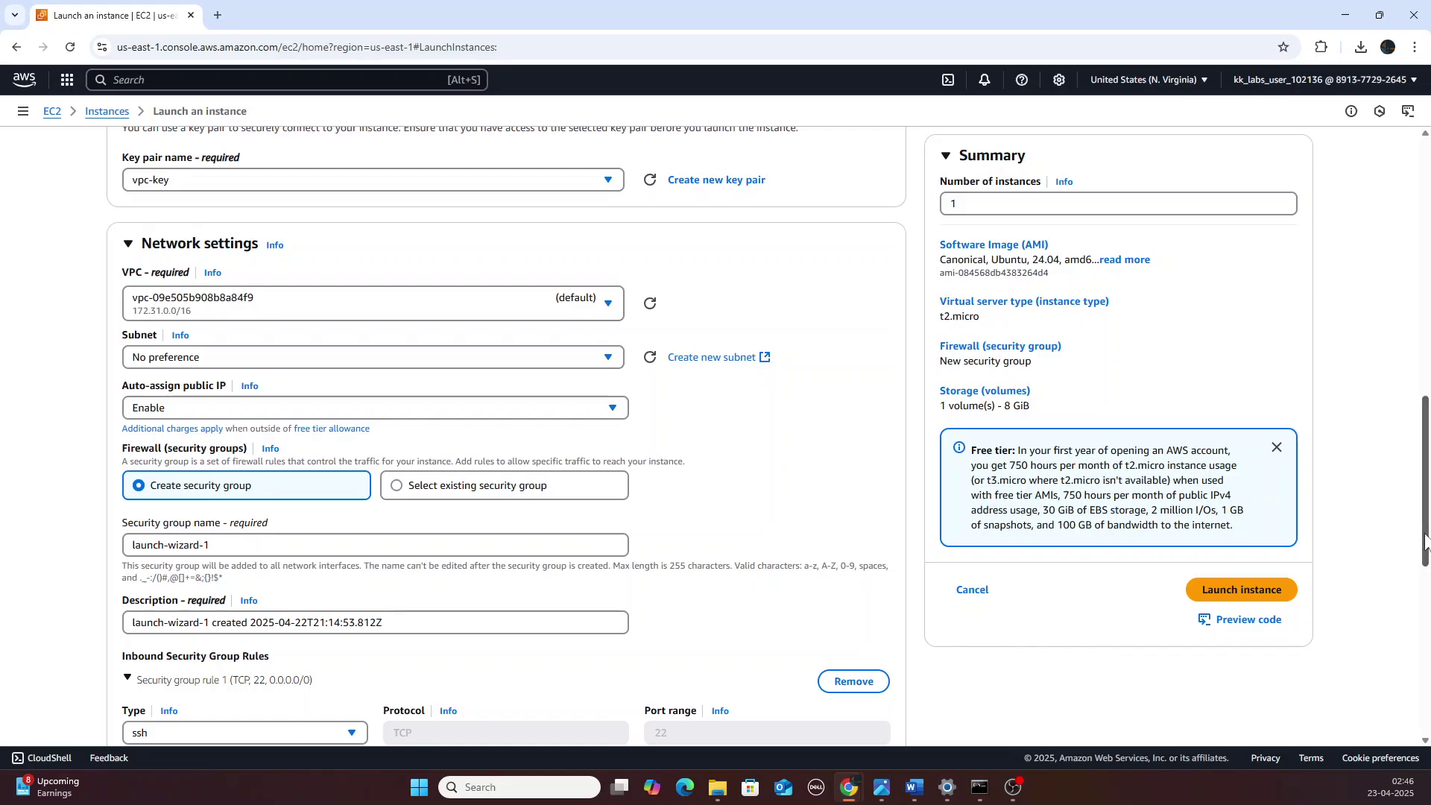
scroll(1425, 538, down, 3)
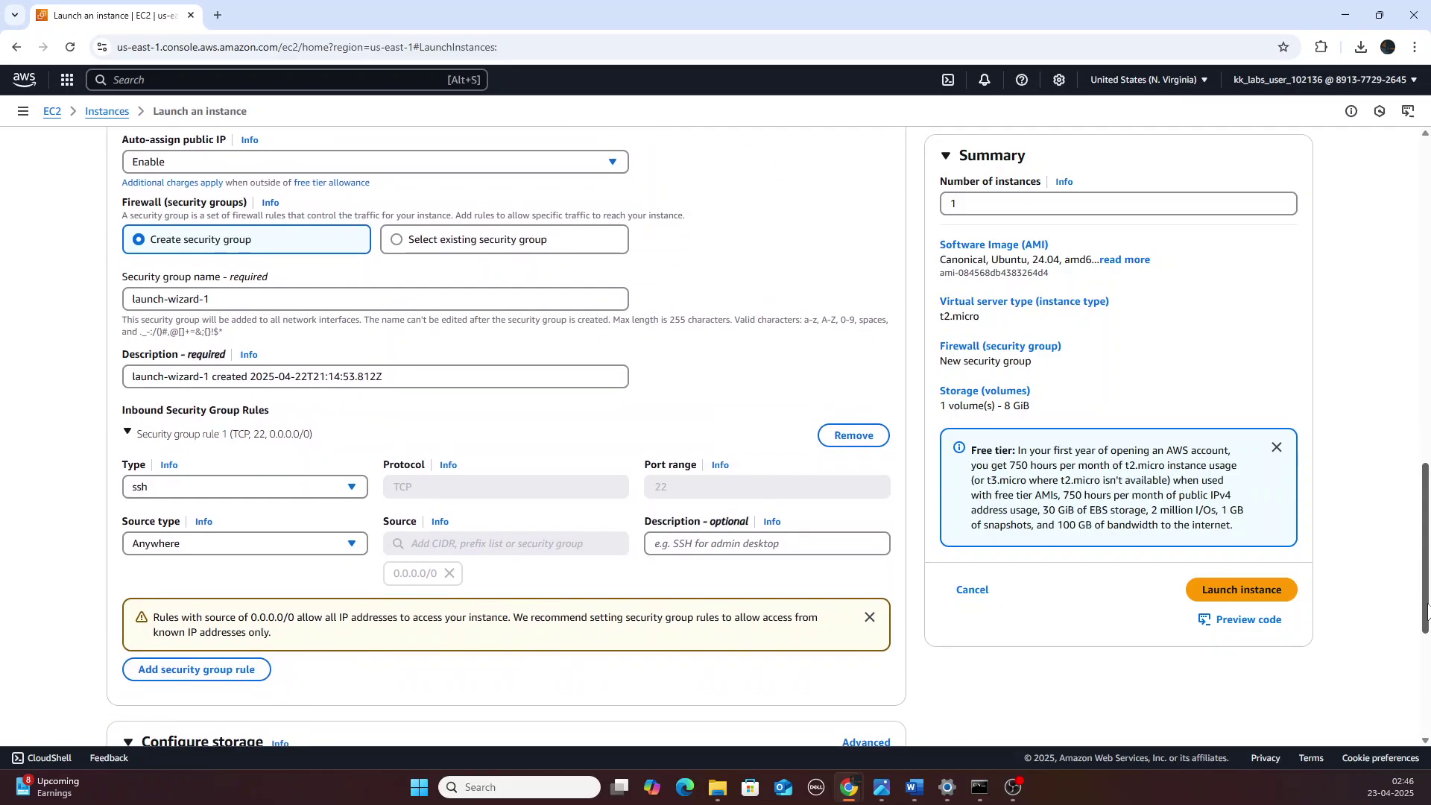
click(188, 667)
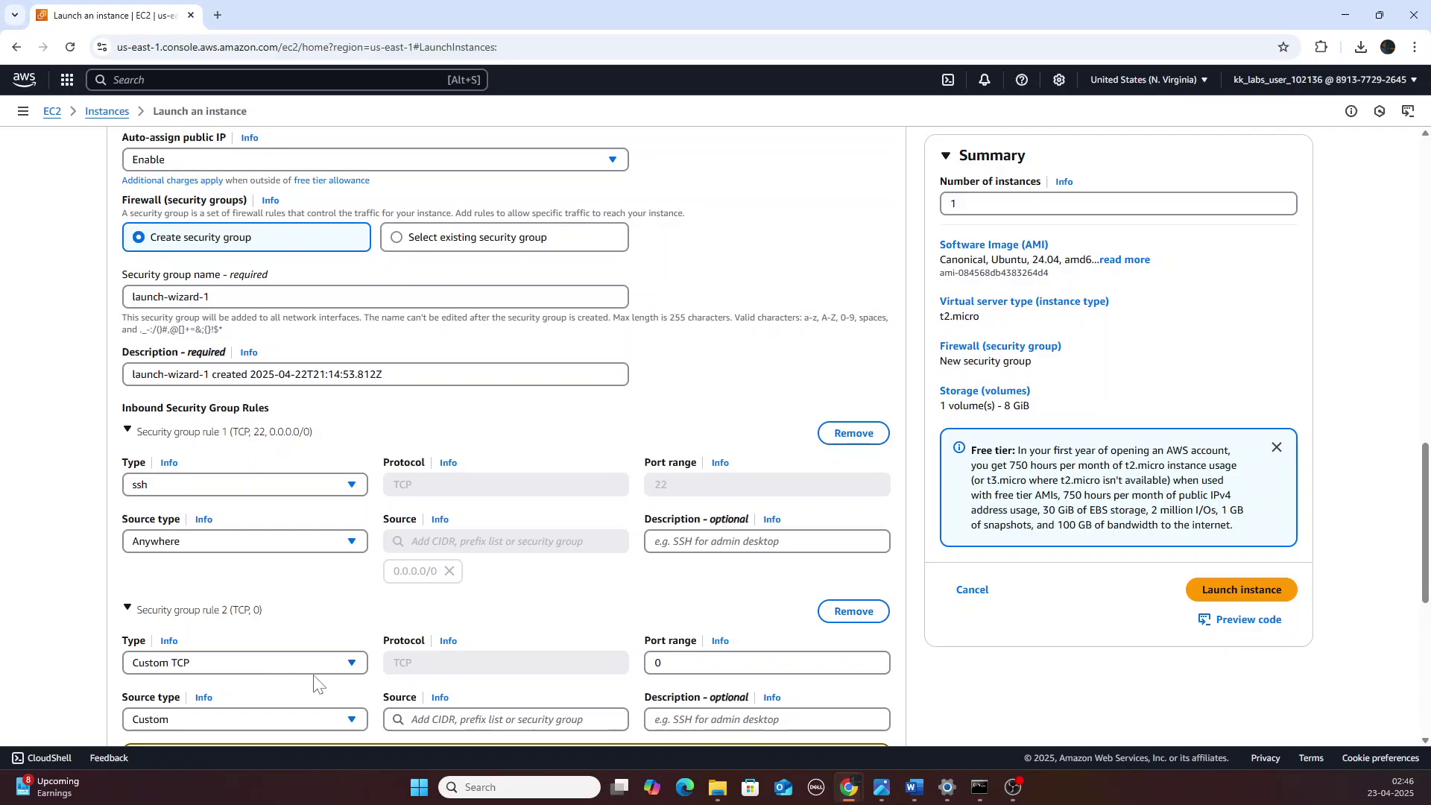
click(352, 667)
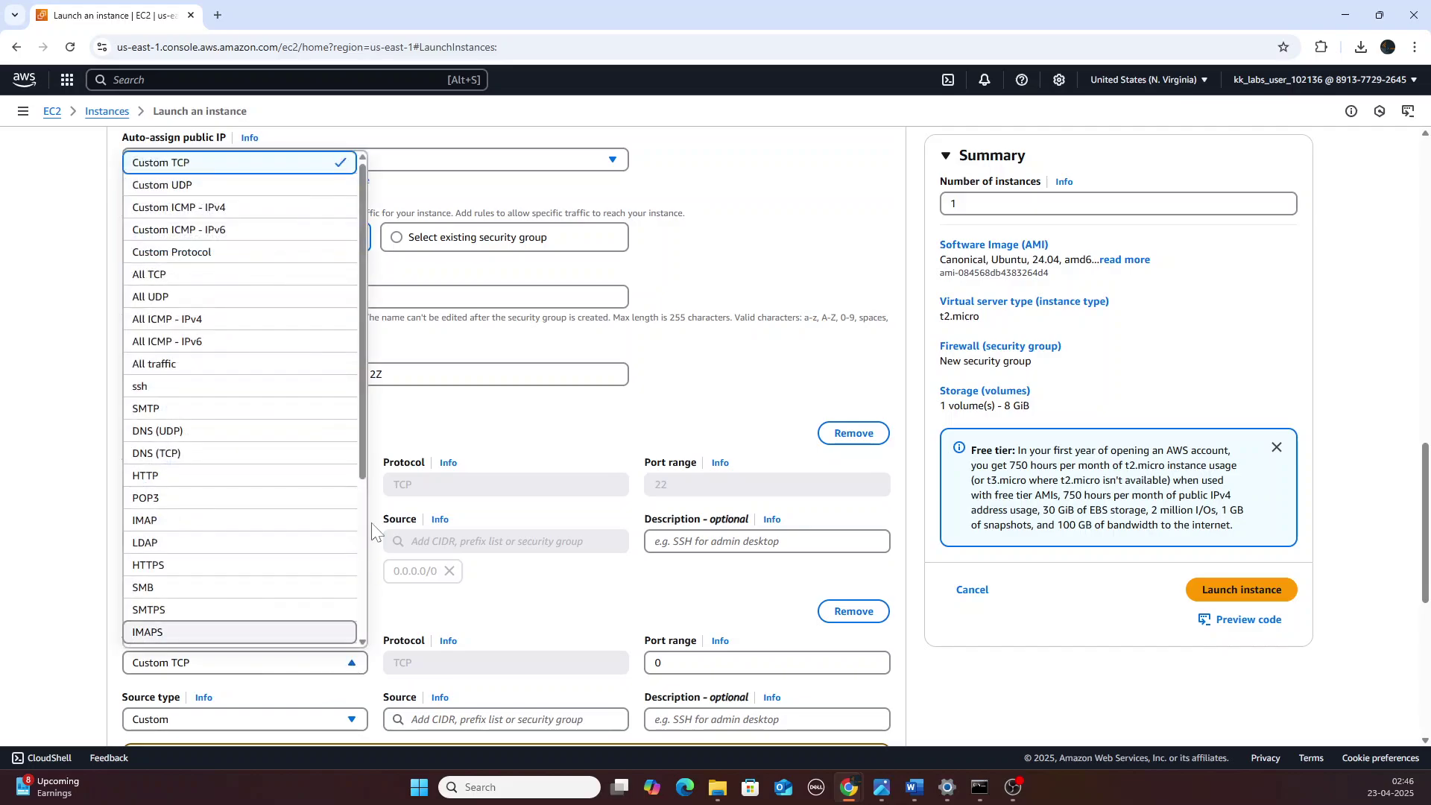
click(231, 327)
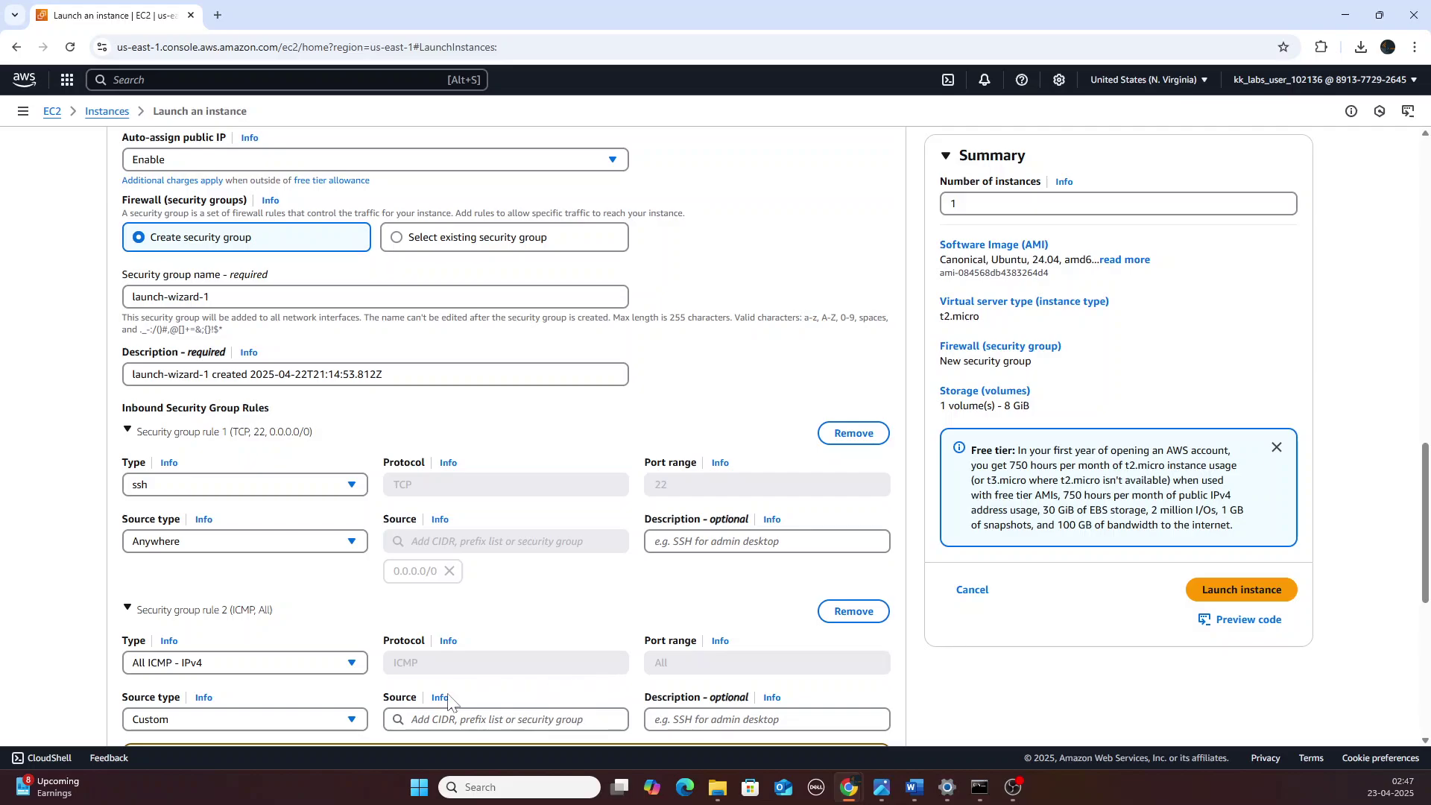
click(477, 719)
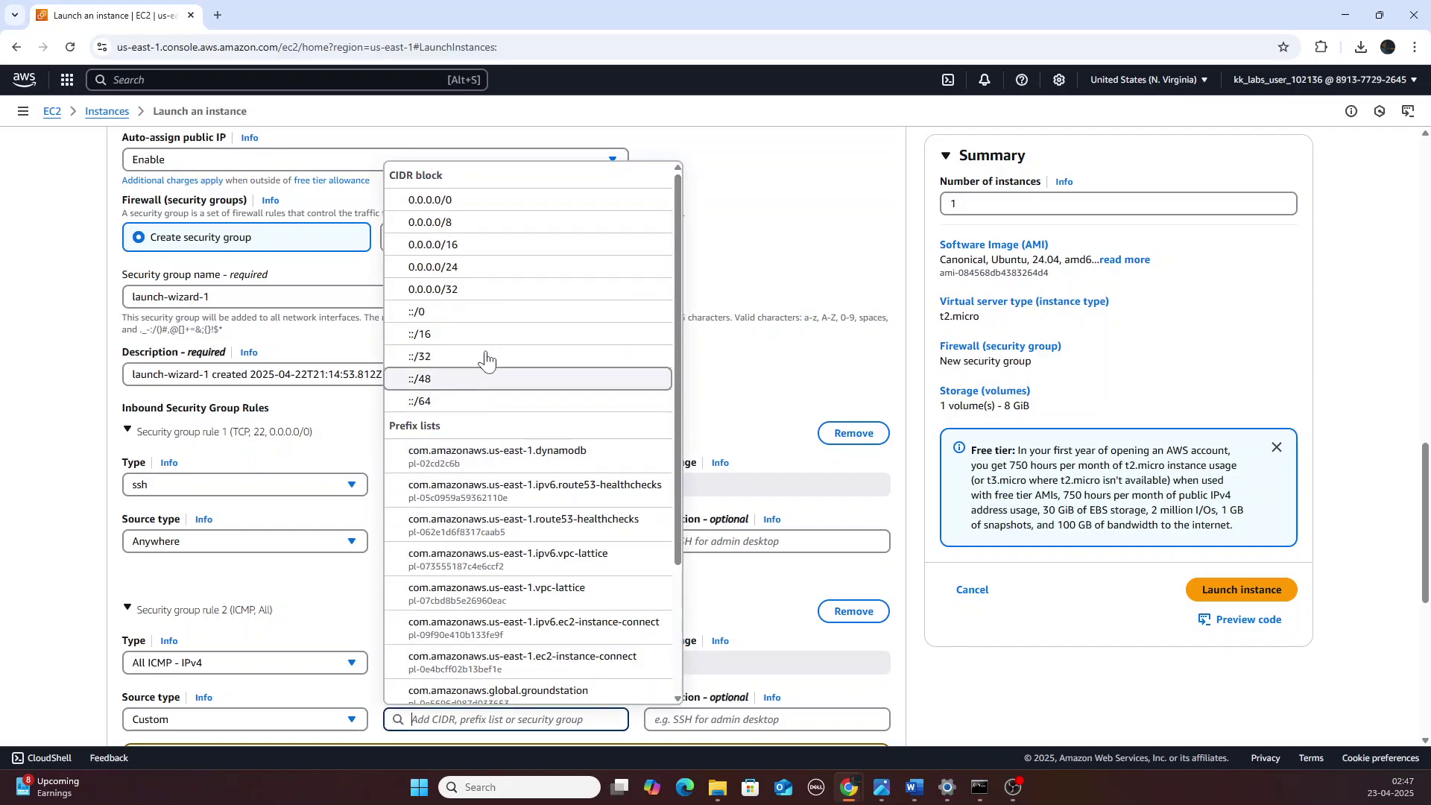
click(487, 208)
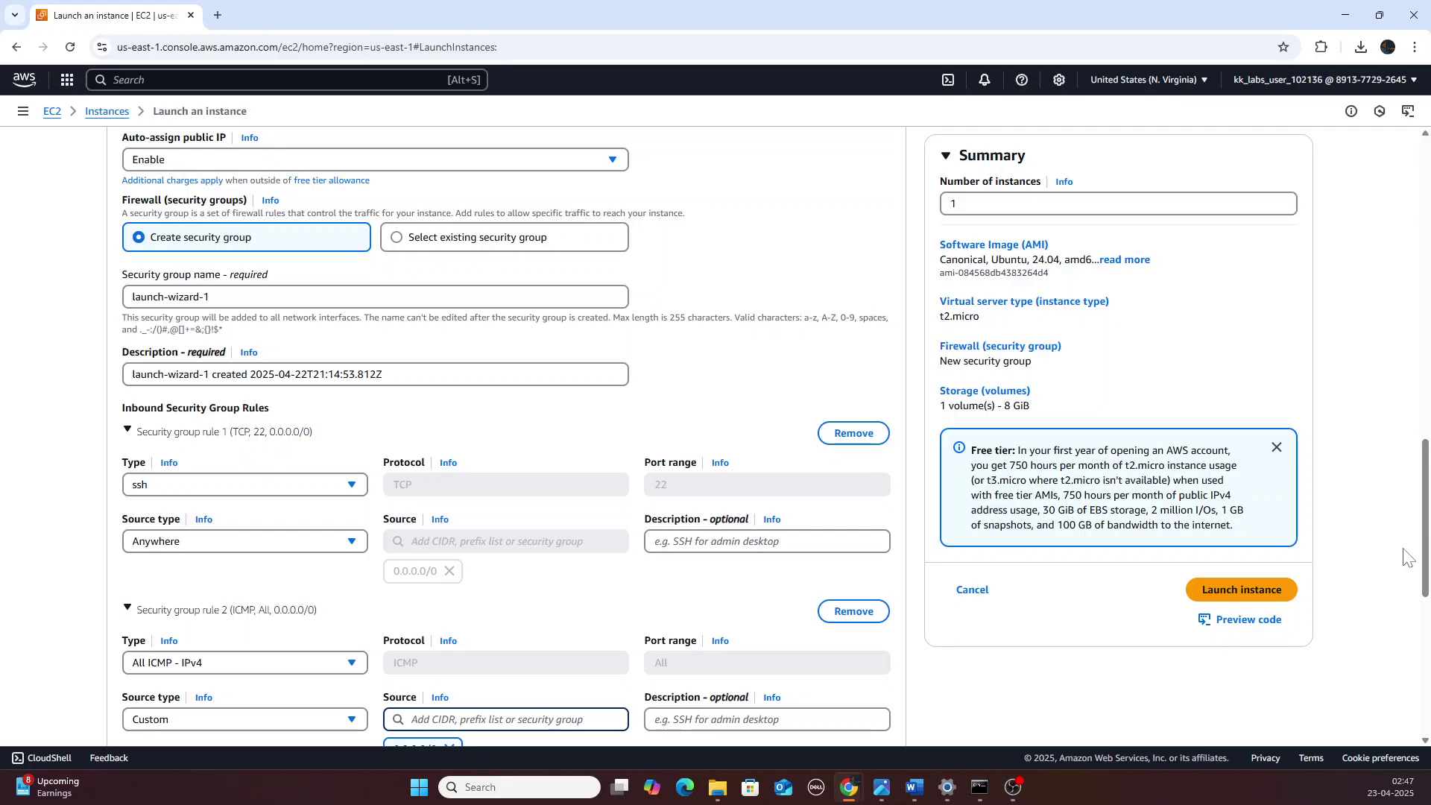
drag(1426, 555, 1426, 599)
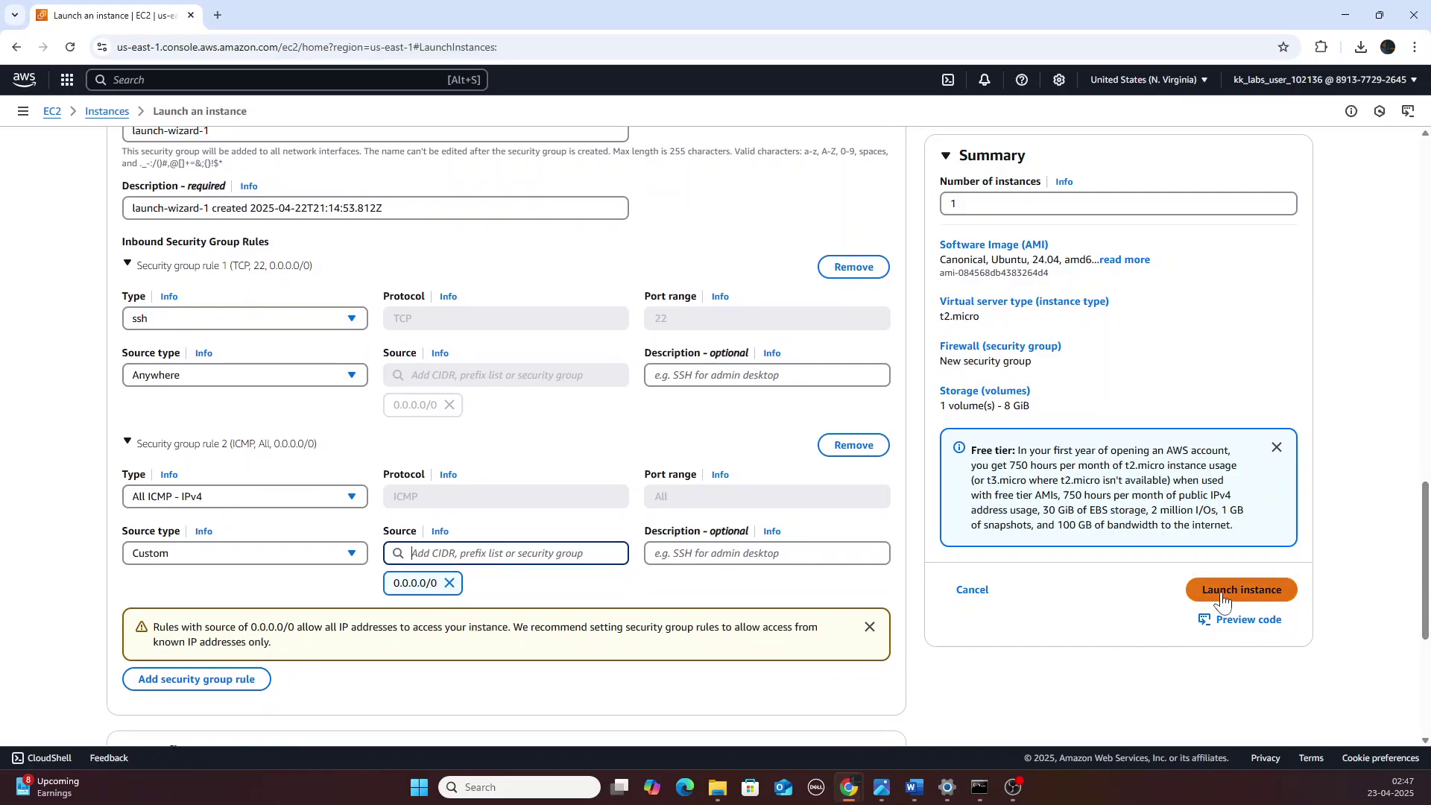
- Launch the public instance and open the list of EC2 instances
click(1221, 594)
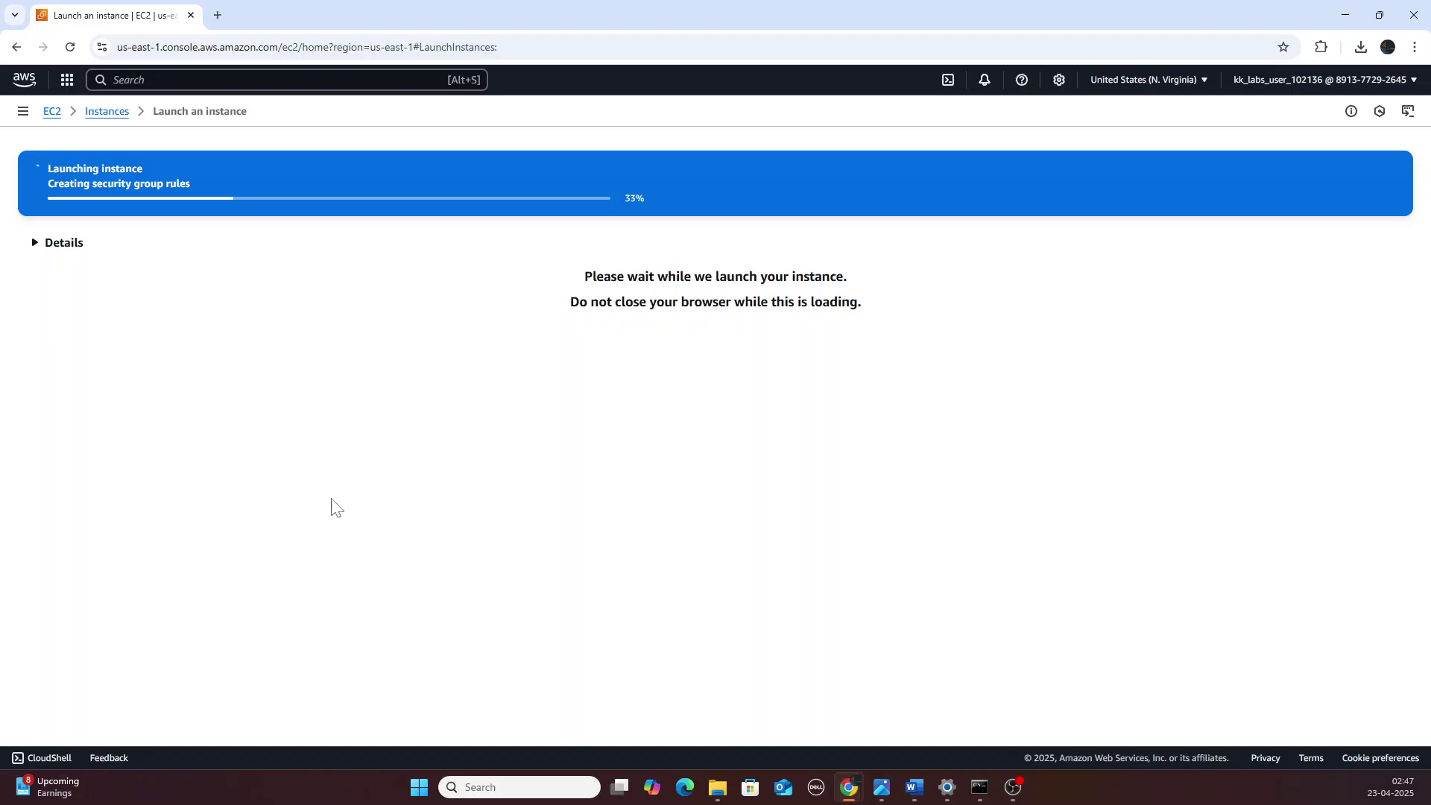
click(915, 787)
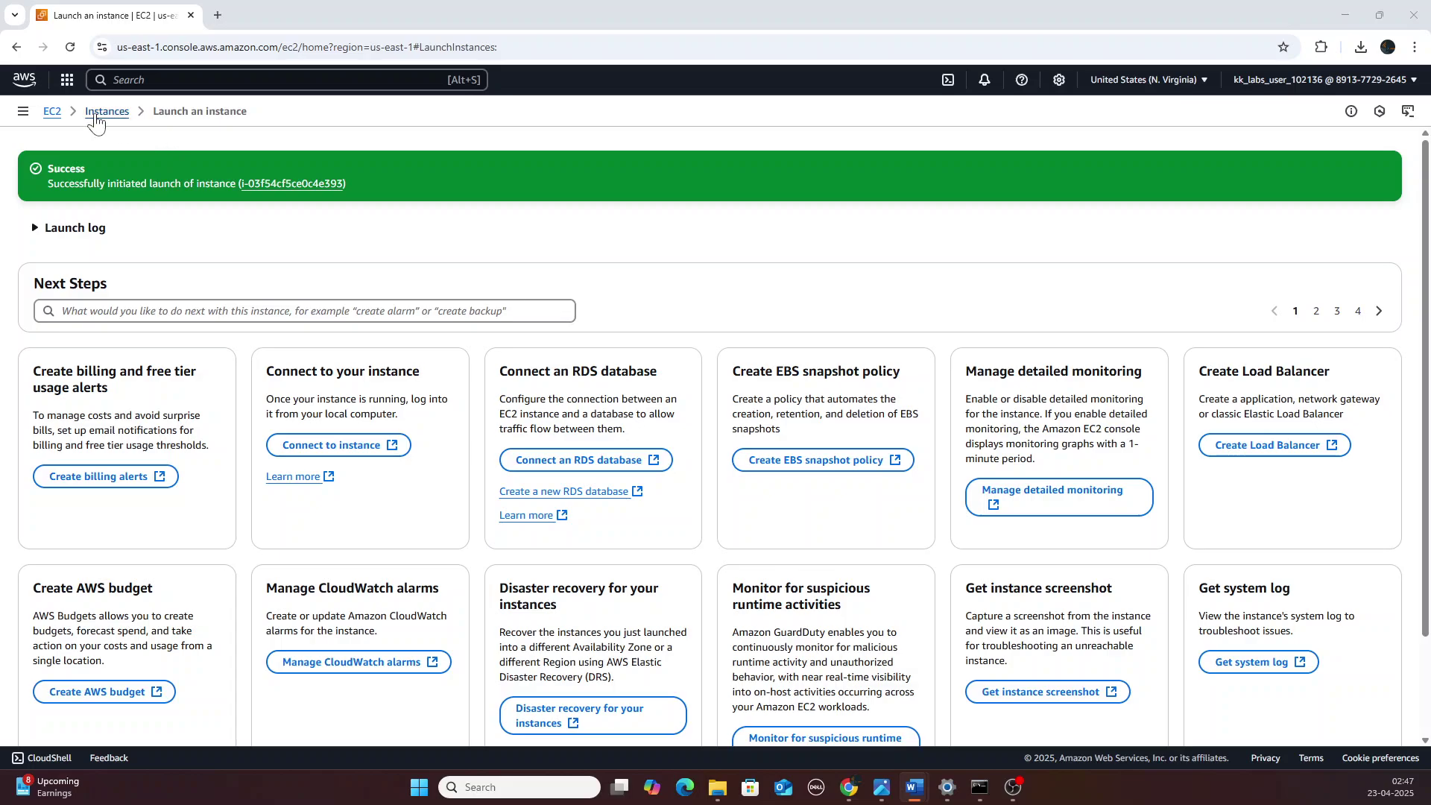
click(102, 121)
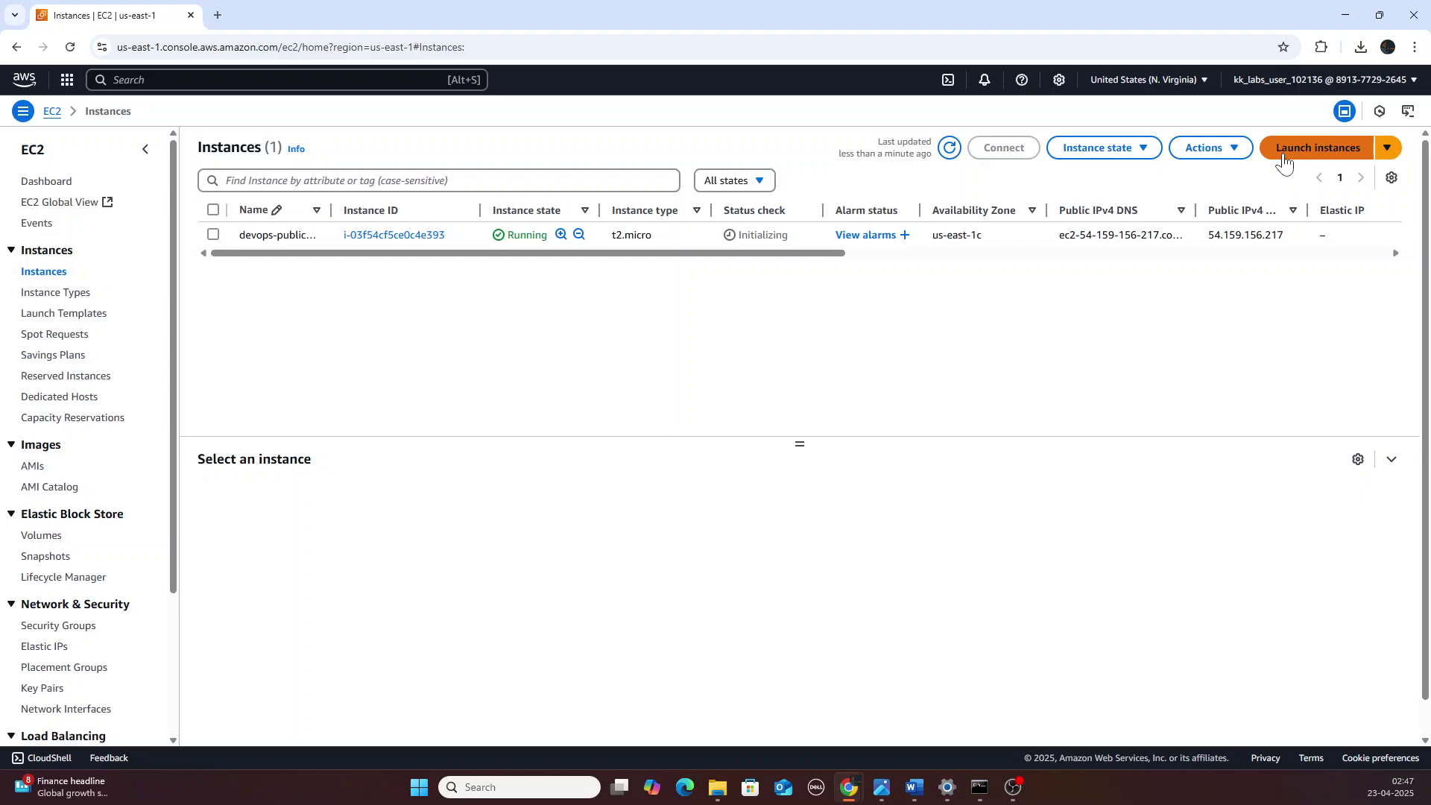
- Start launching another instance named devops-private-ec2 with Ubuntu as its operating system image
click(1283, 158)
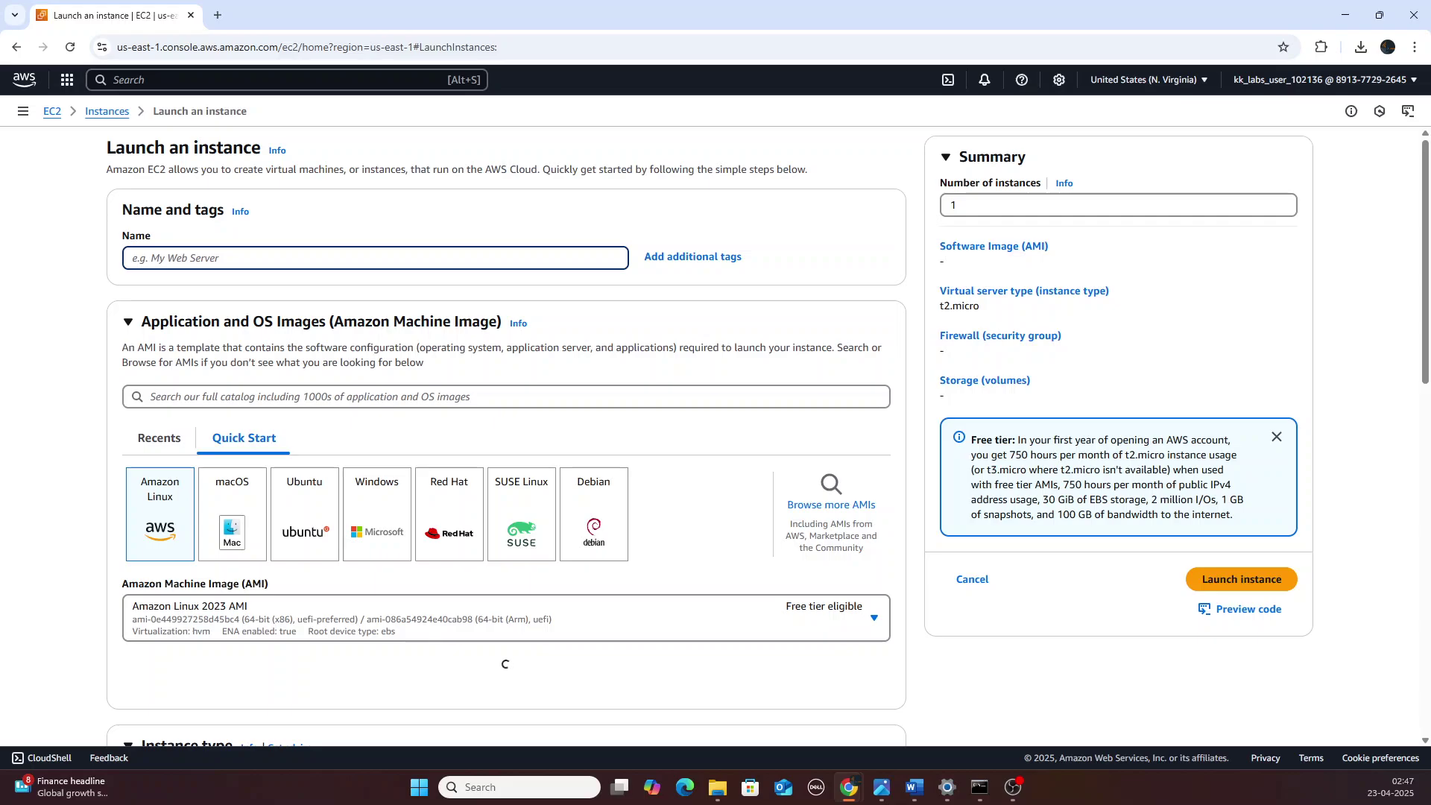
text(devops-private)
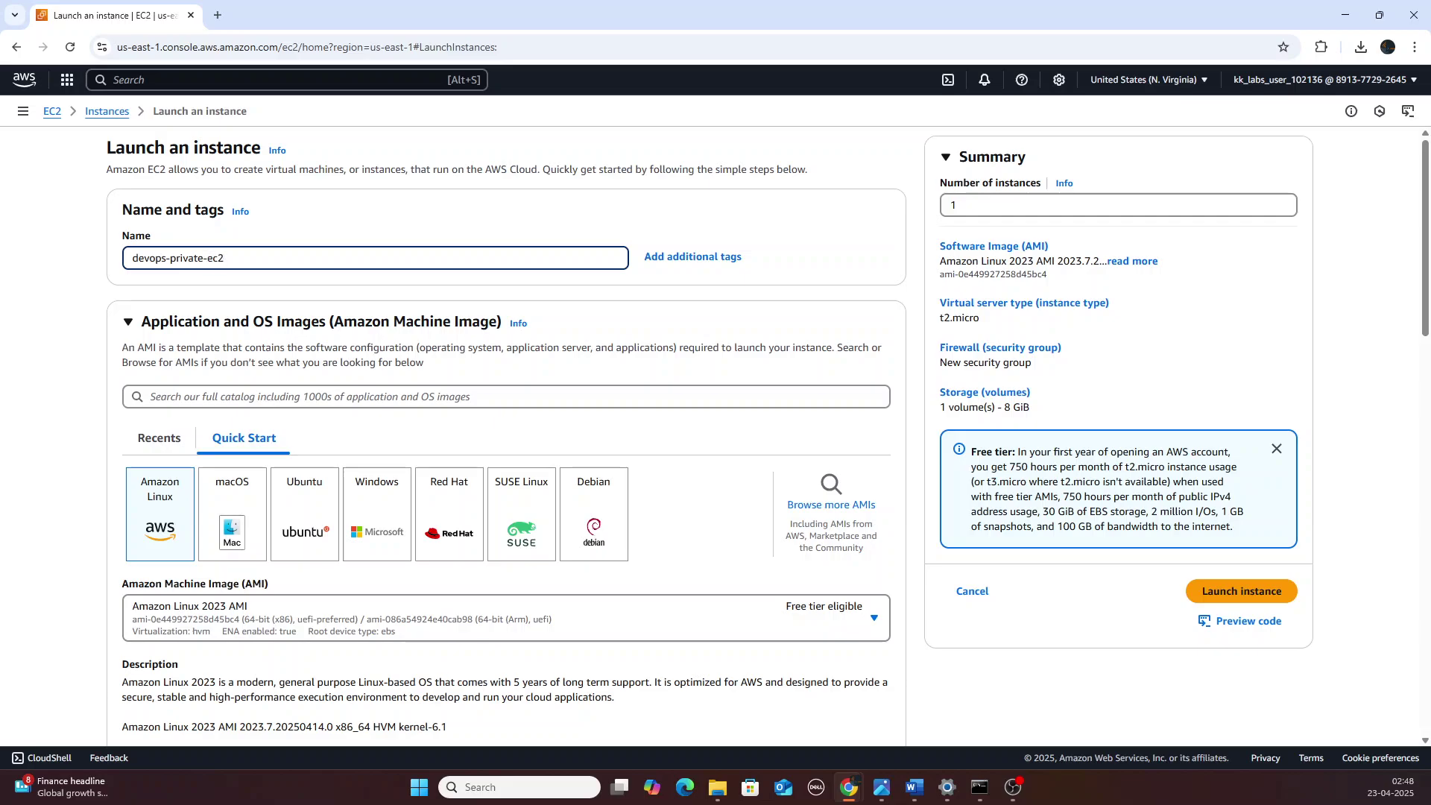
click(299, 514)
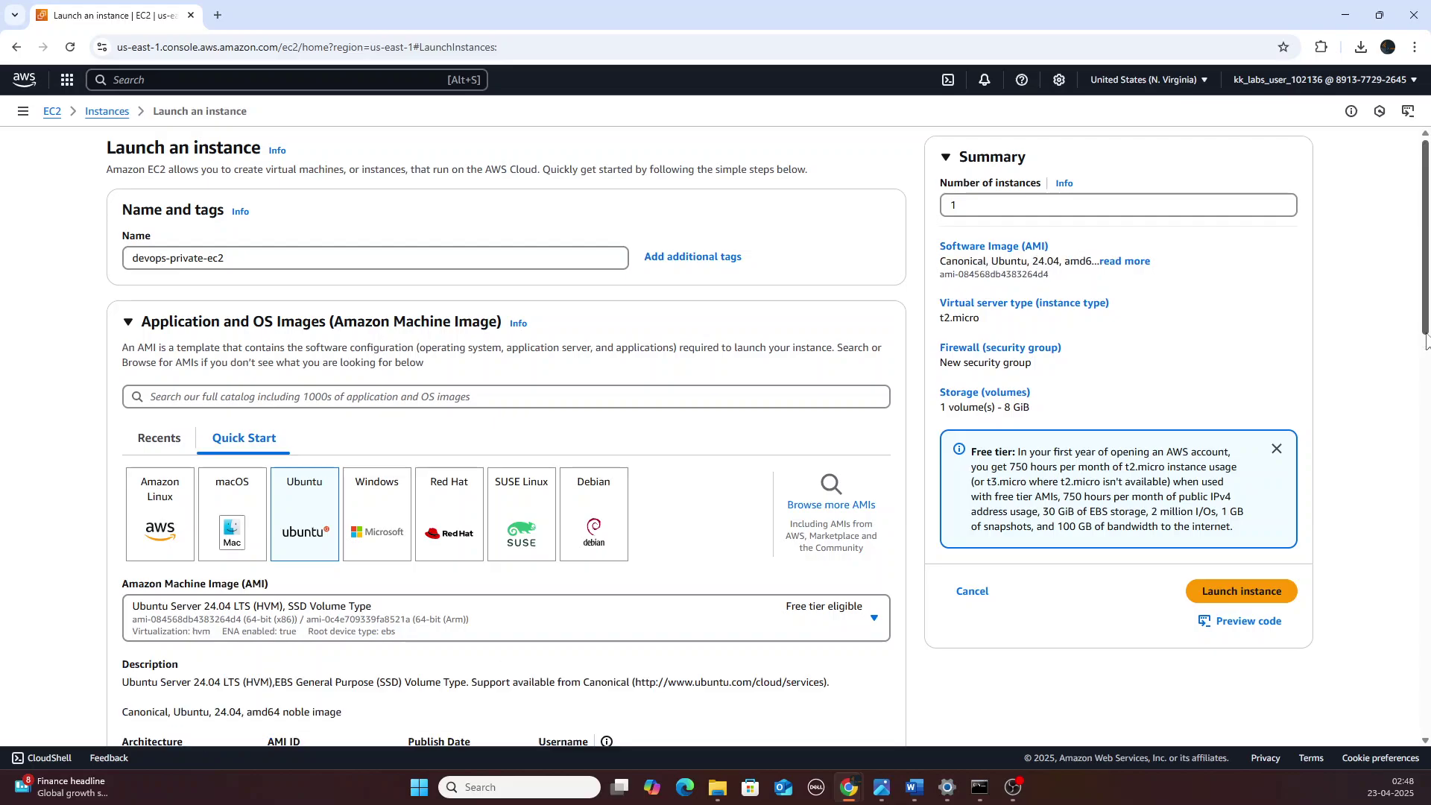
- Select the existing vpc-key key pair for logging in to the private instance
drag(1426, 341, 1421, 528)
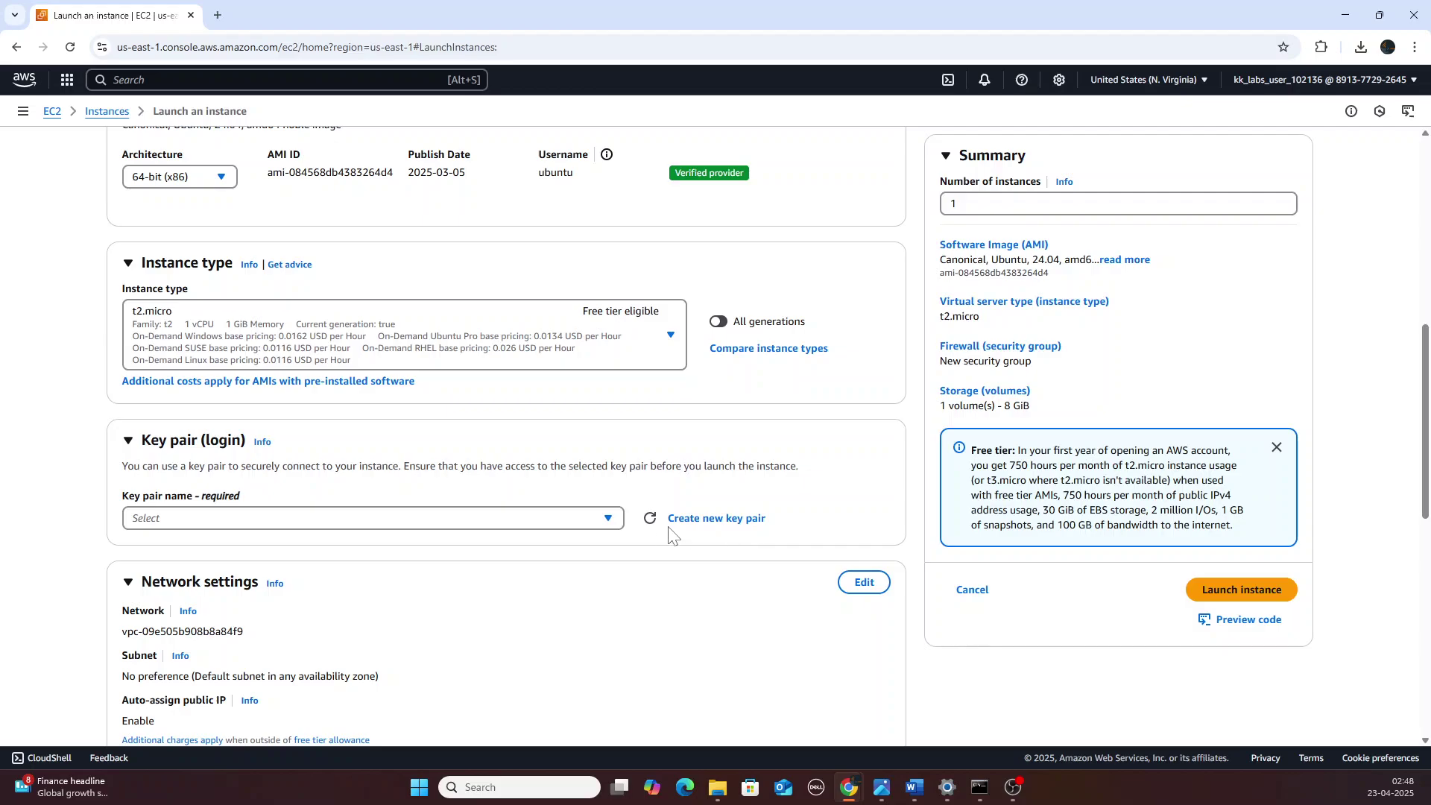
click(610, 520)
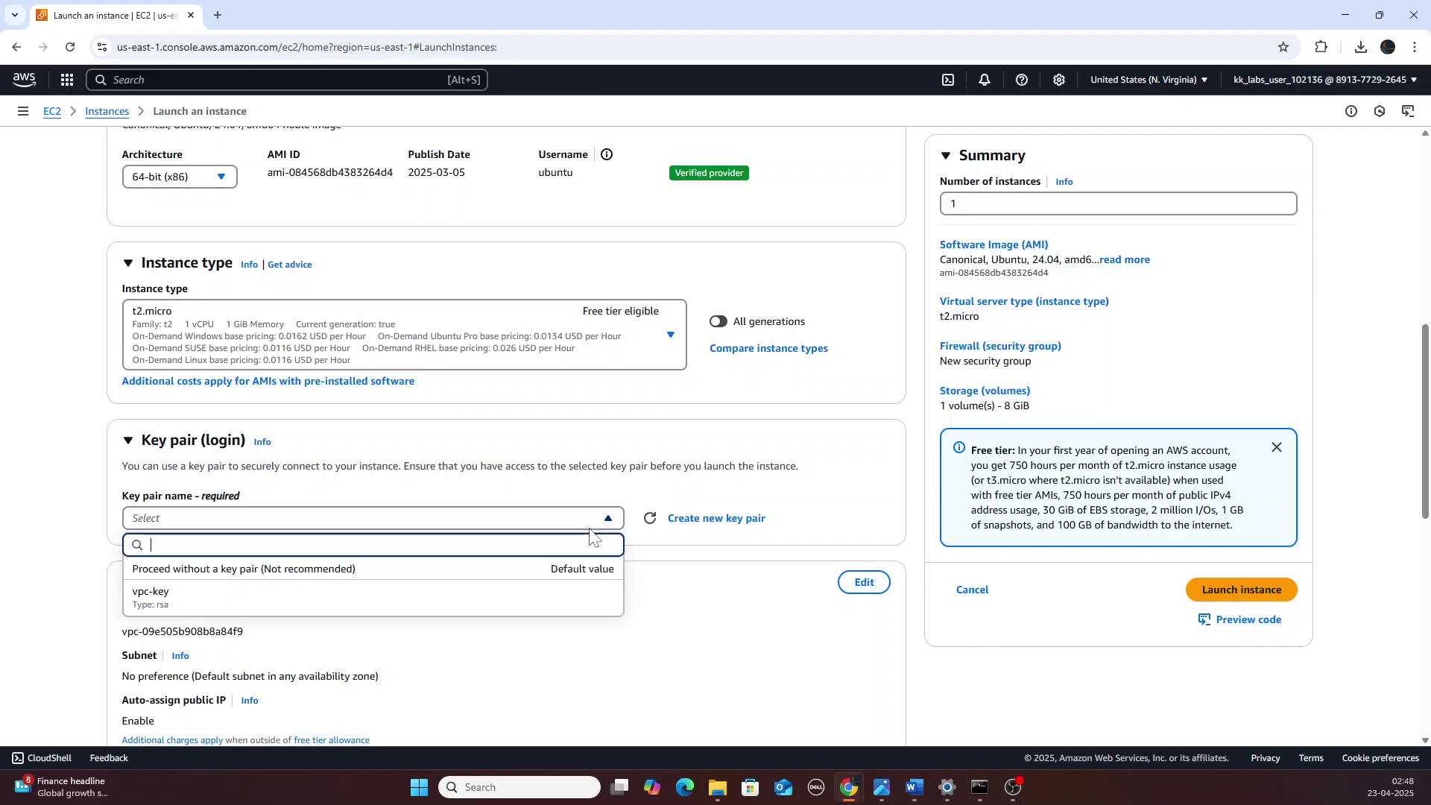
click(375, 603)
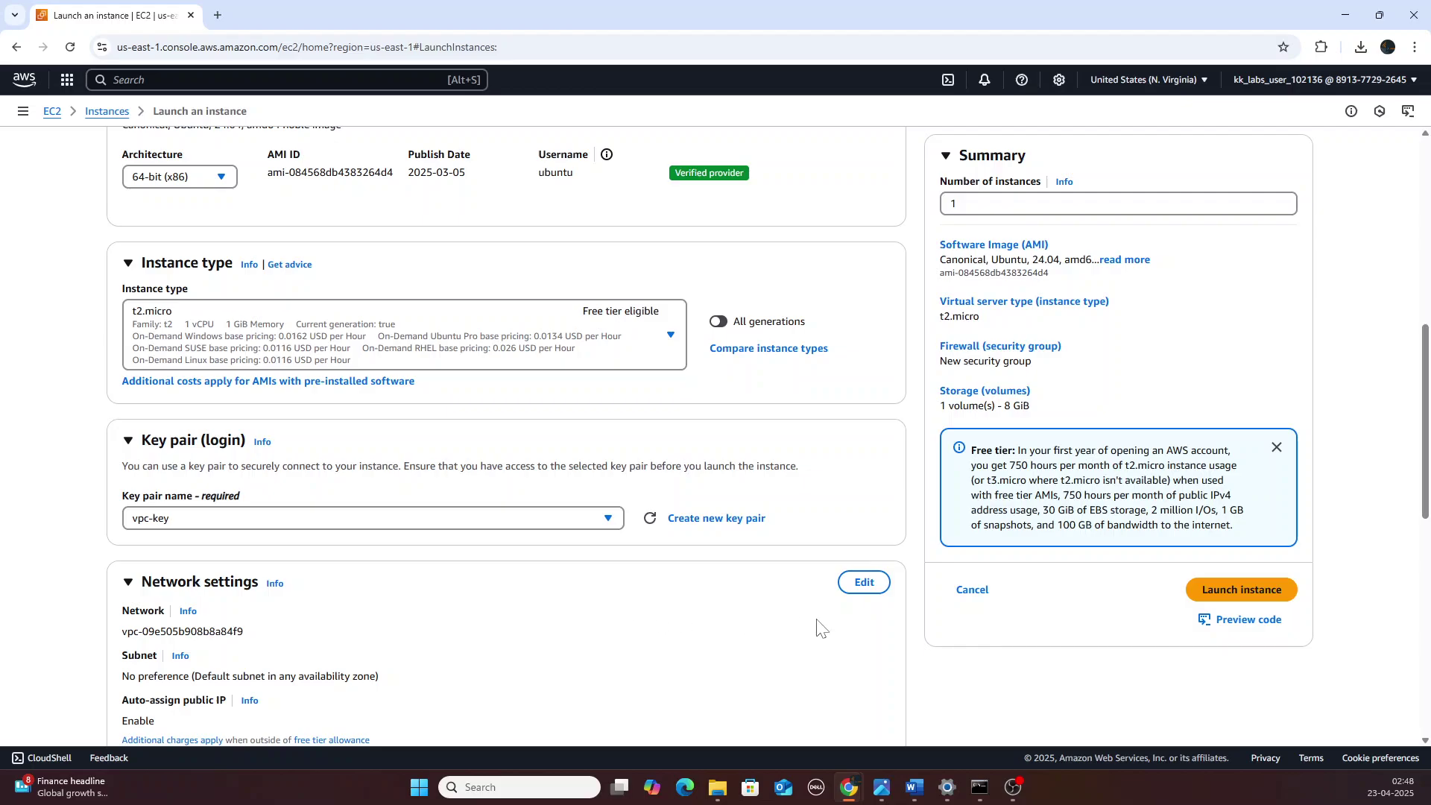
- Edit the network settings to place the instance in the devops-private-vpc VPC and its devops-private-vpc subnet
click(862, 584)
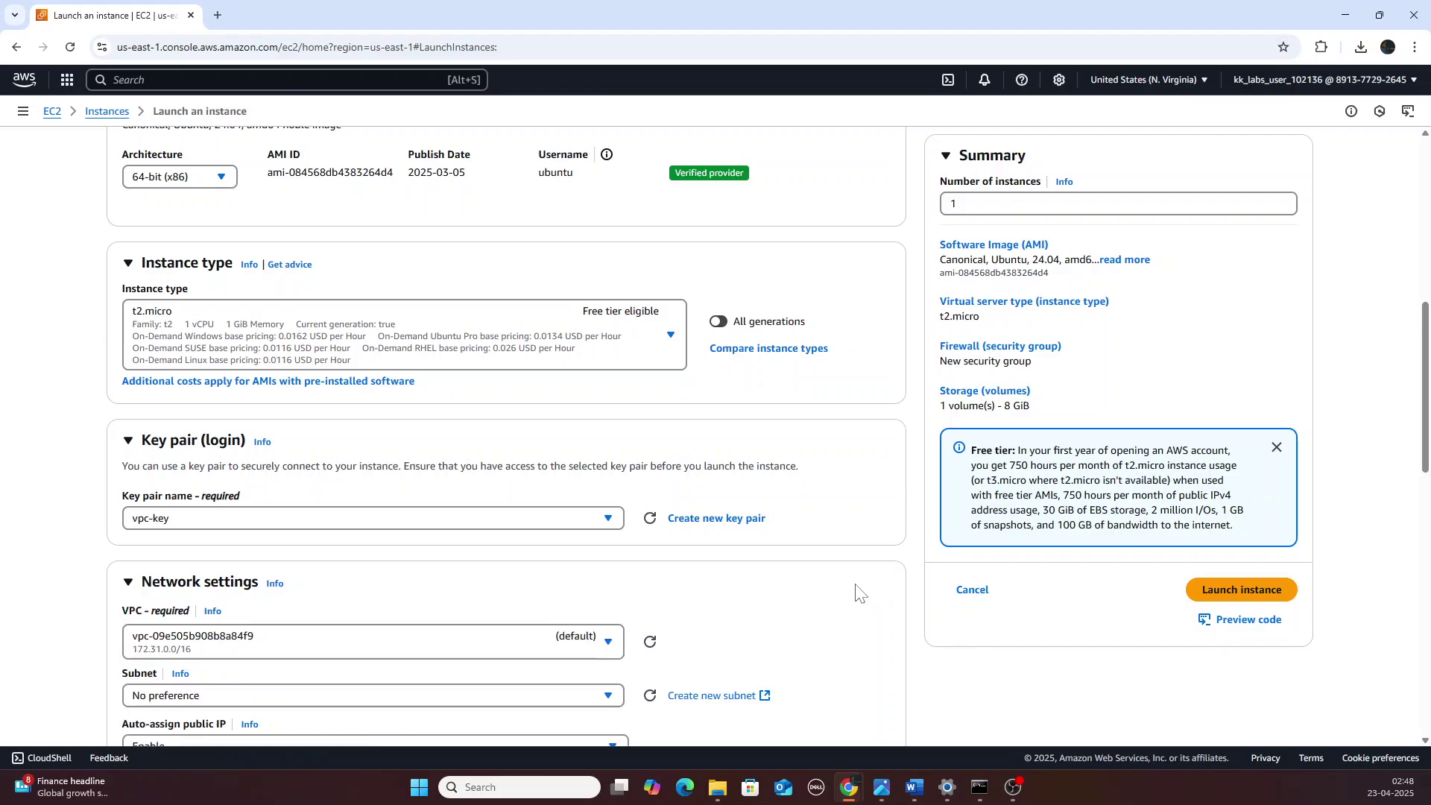
click(608, 642)
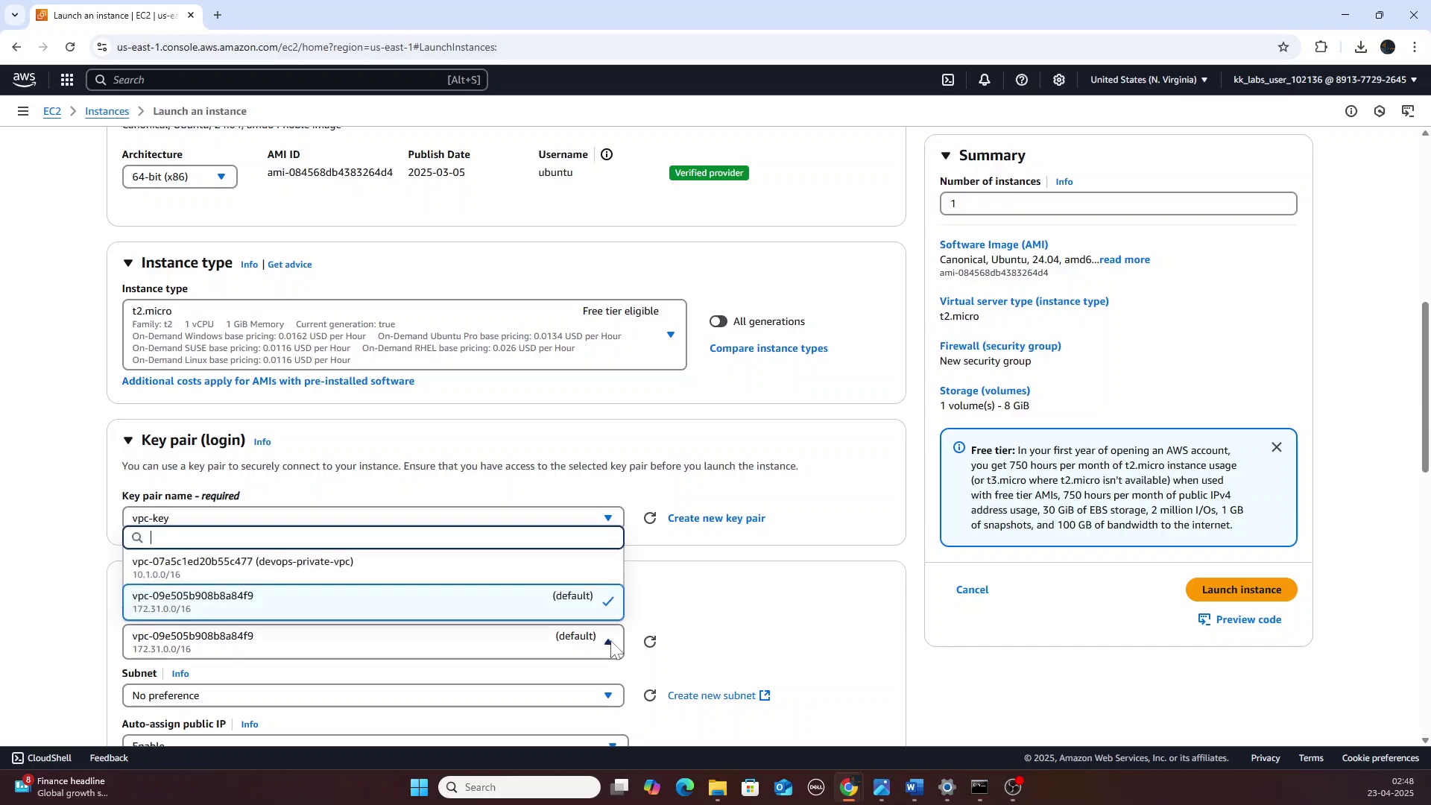
click(450, 575)
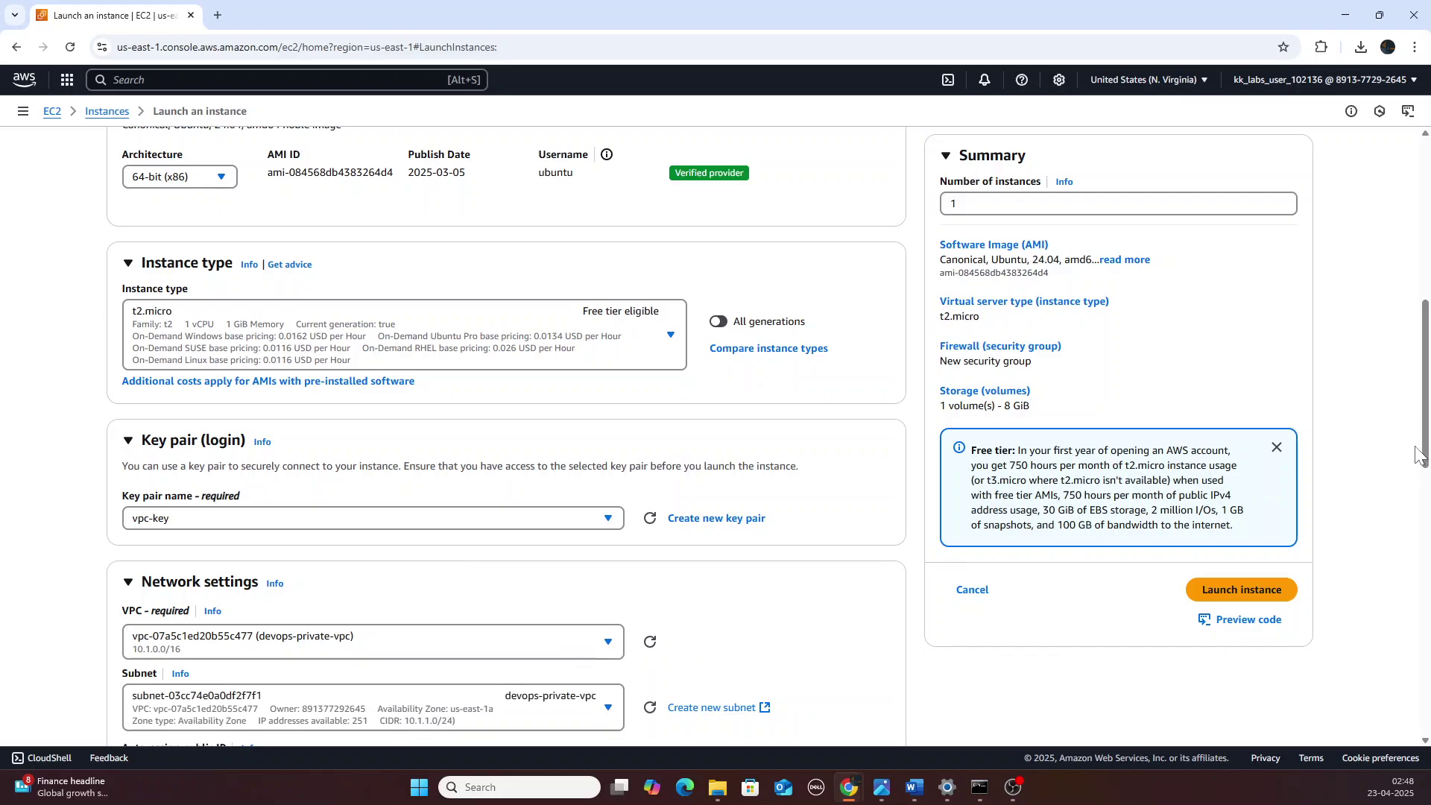
drag(1425, 456, 1425, 515)
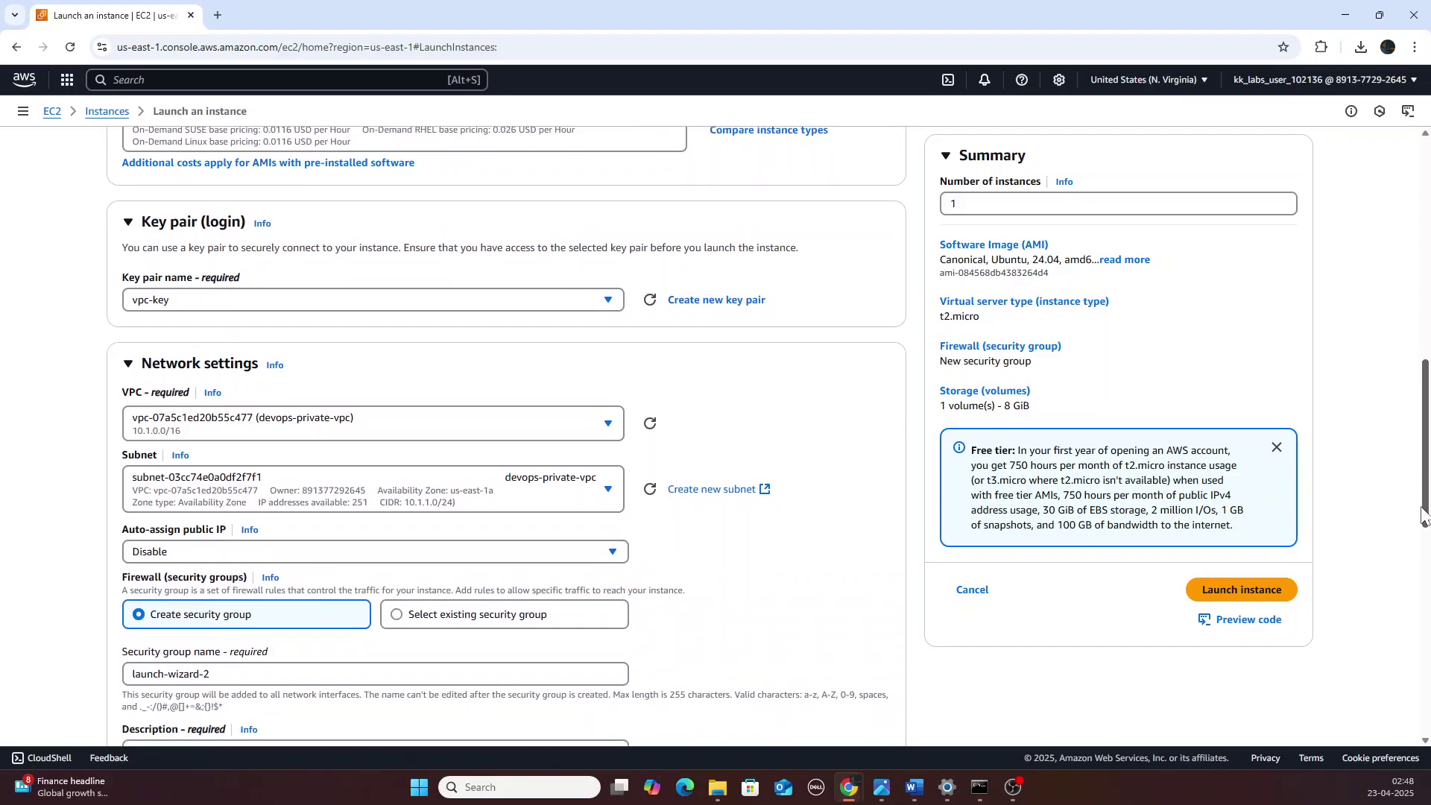
click(610, 492)
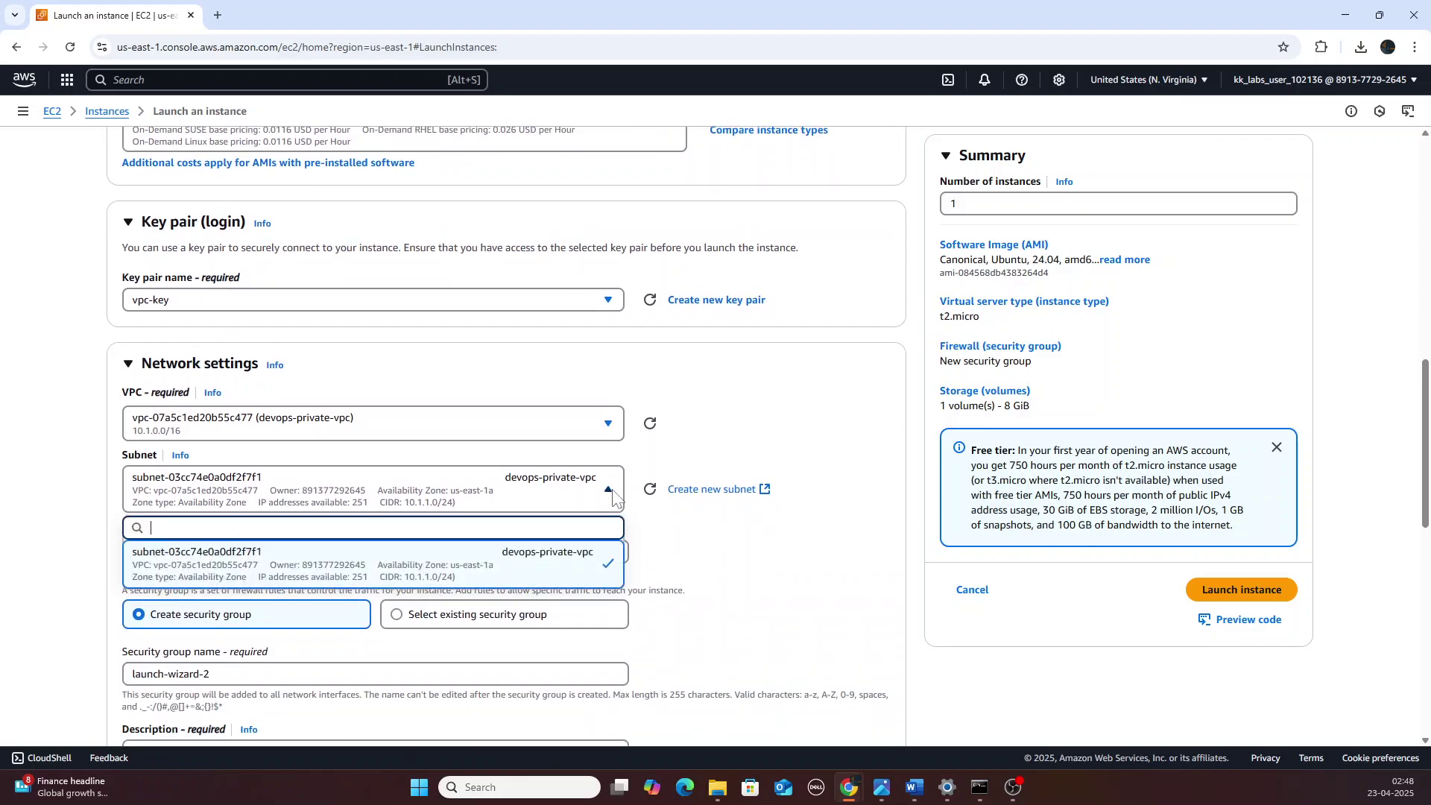
click(534, 567)
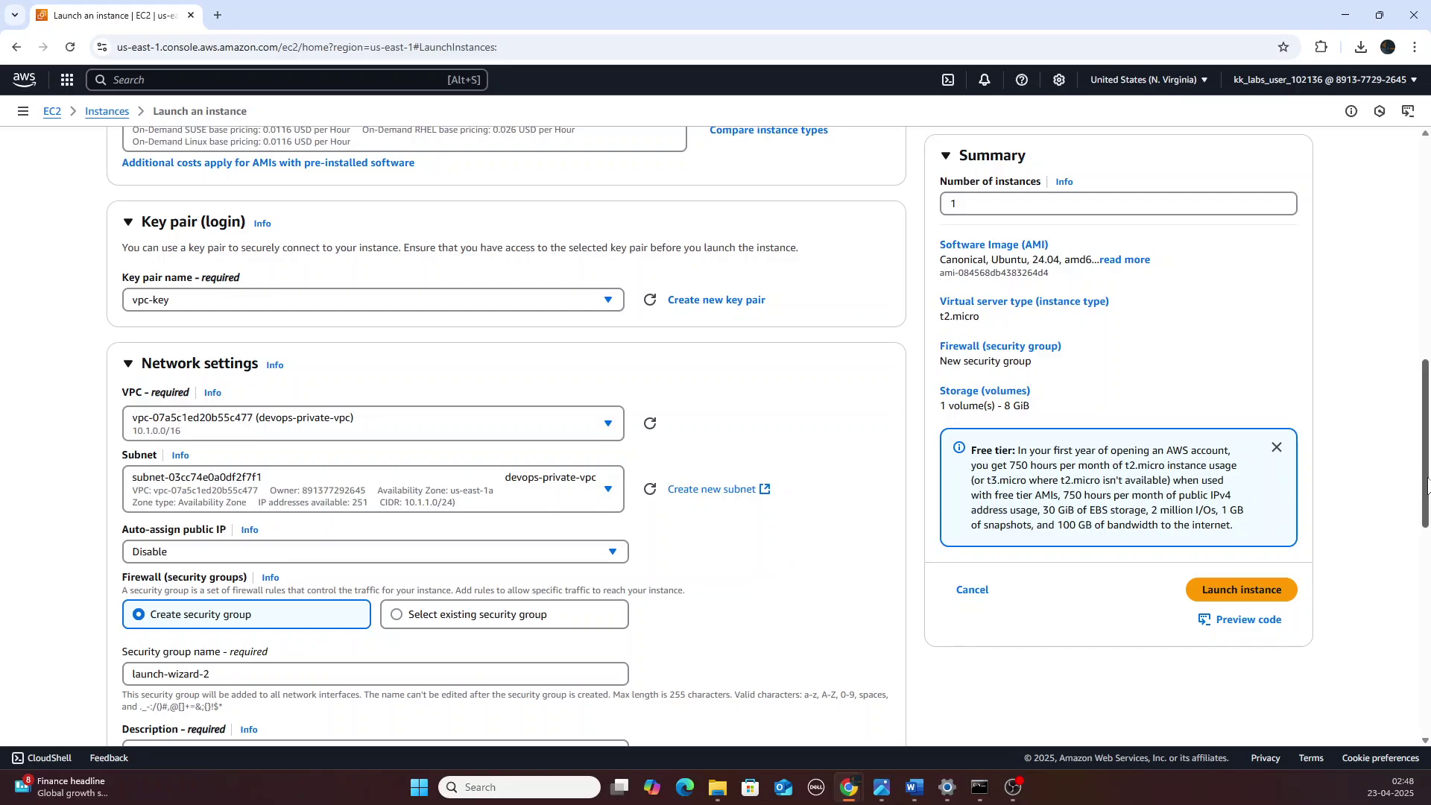
- Add a second inbound security group rule of type All ICMP - IPv4 for the private instance
drag(1426, 488, 1419, 564)
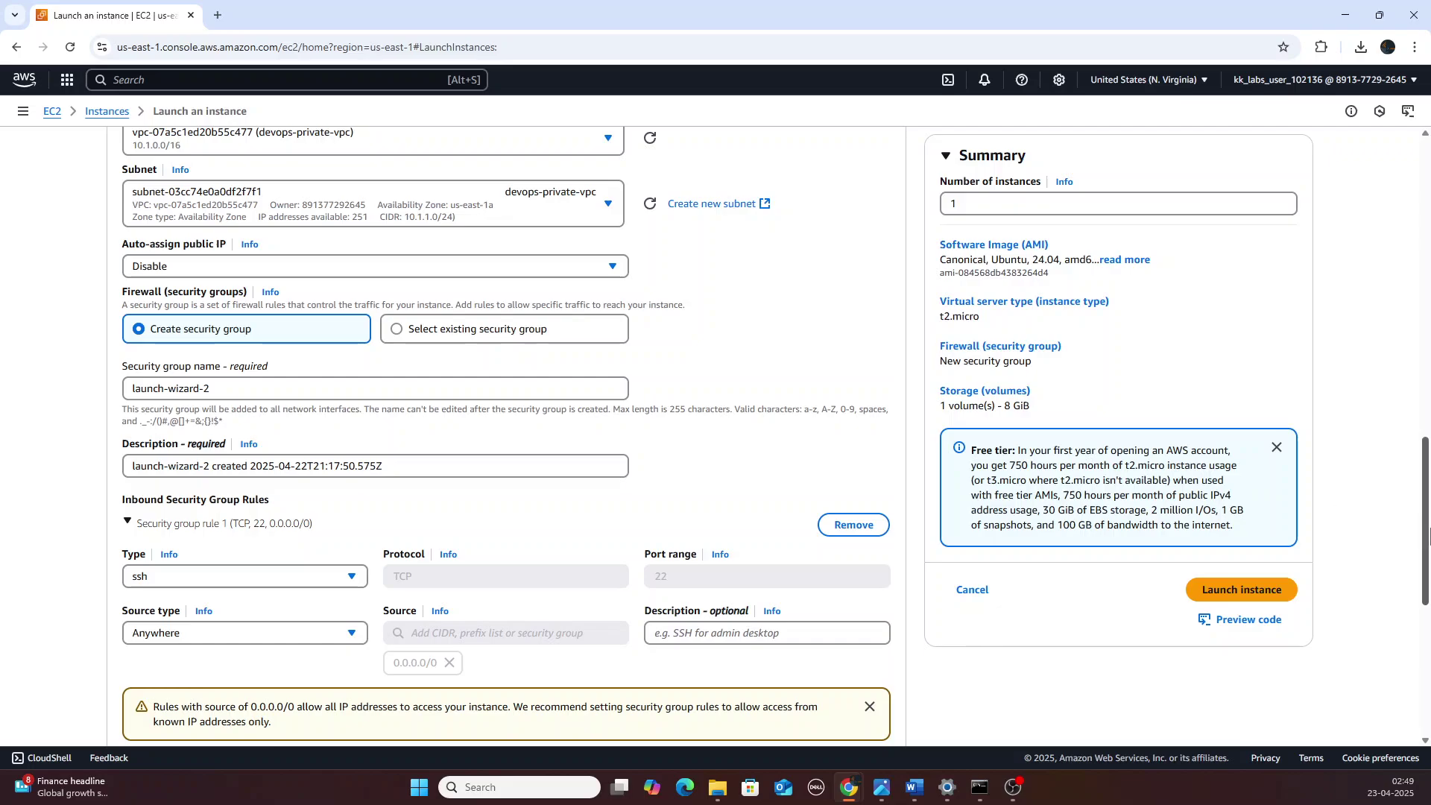
drag(1422, 533, 1423, 555)
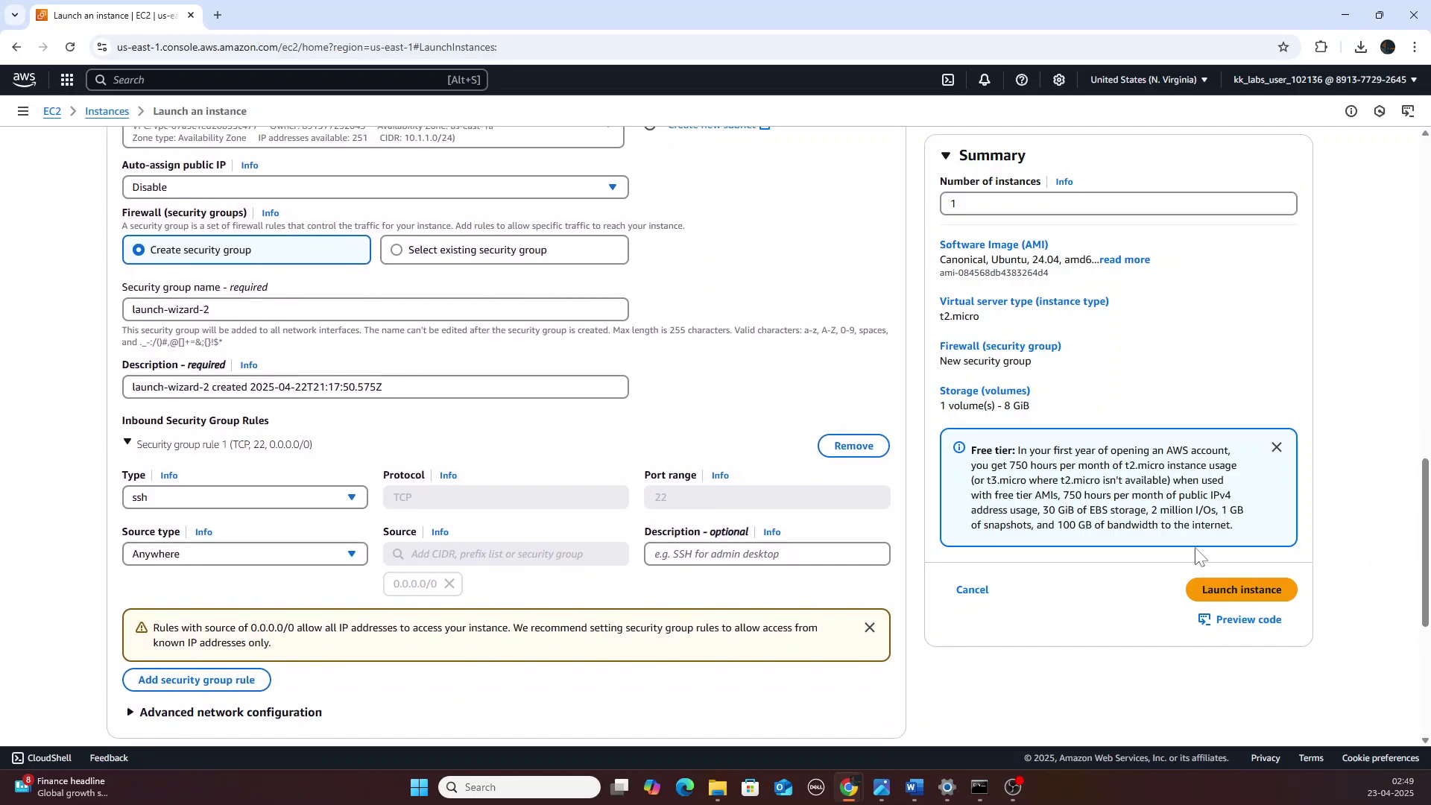
click(199, 680)
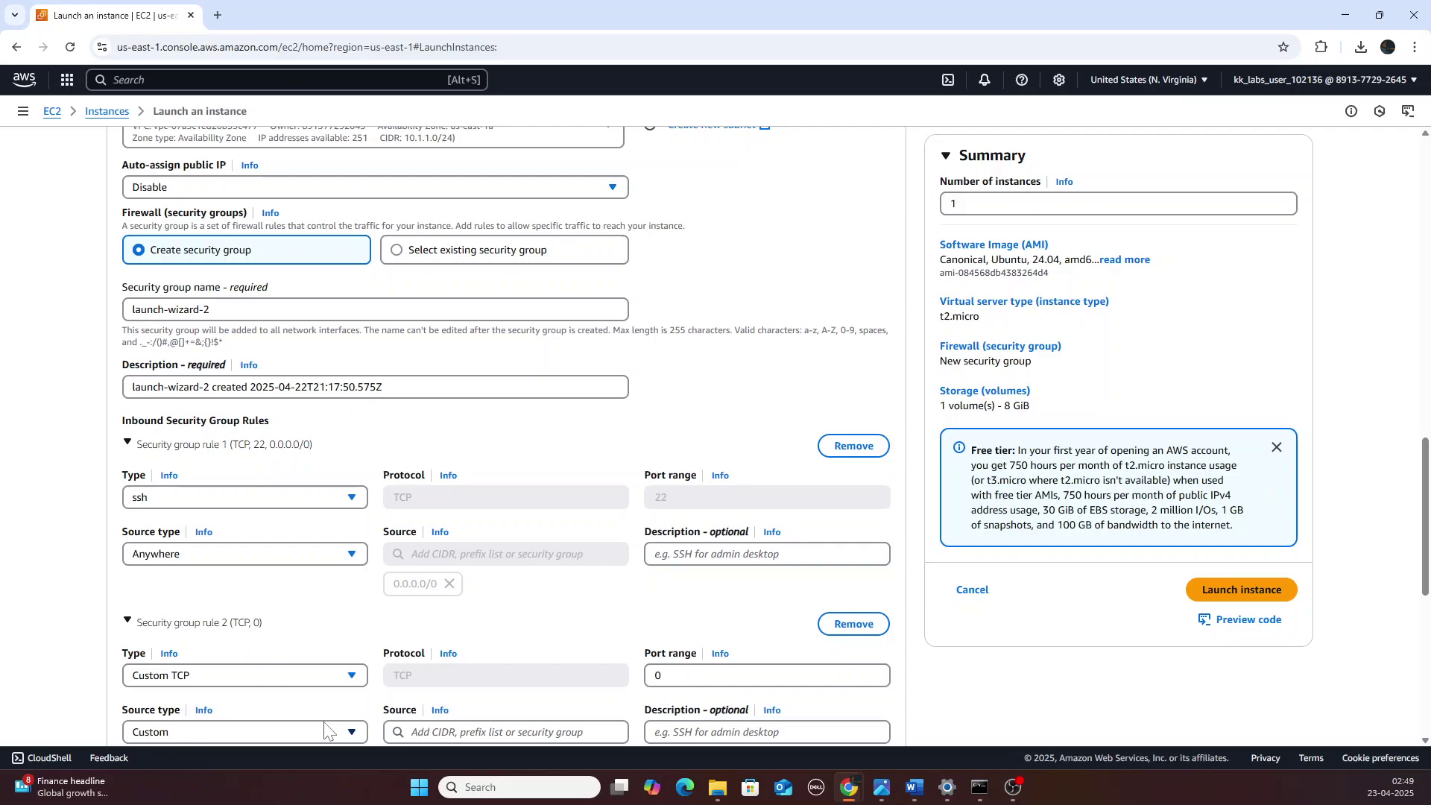
click(355, 683)
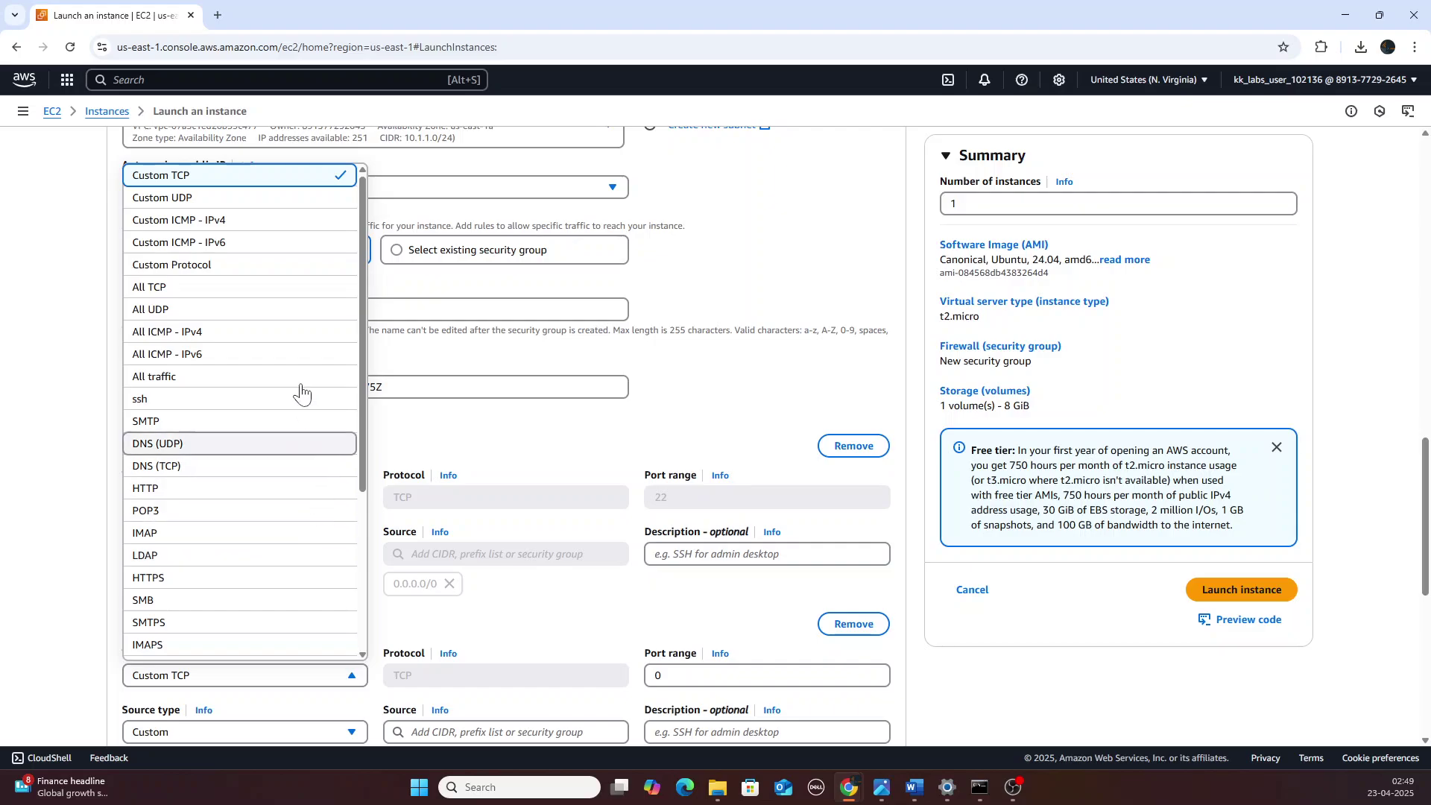
click(228, 335)
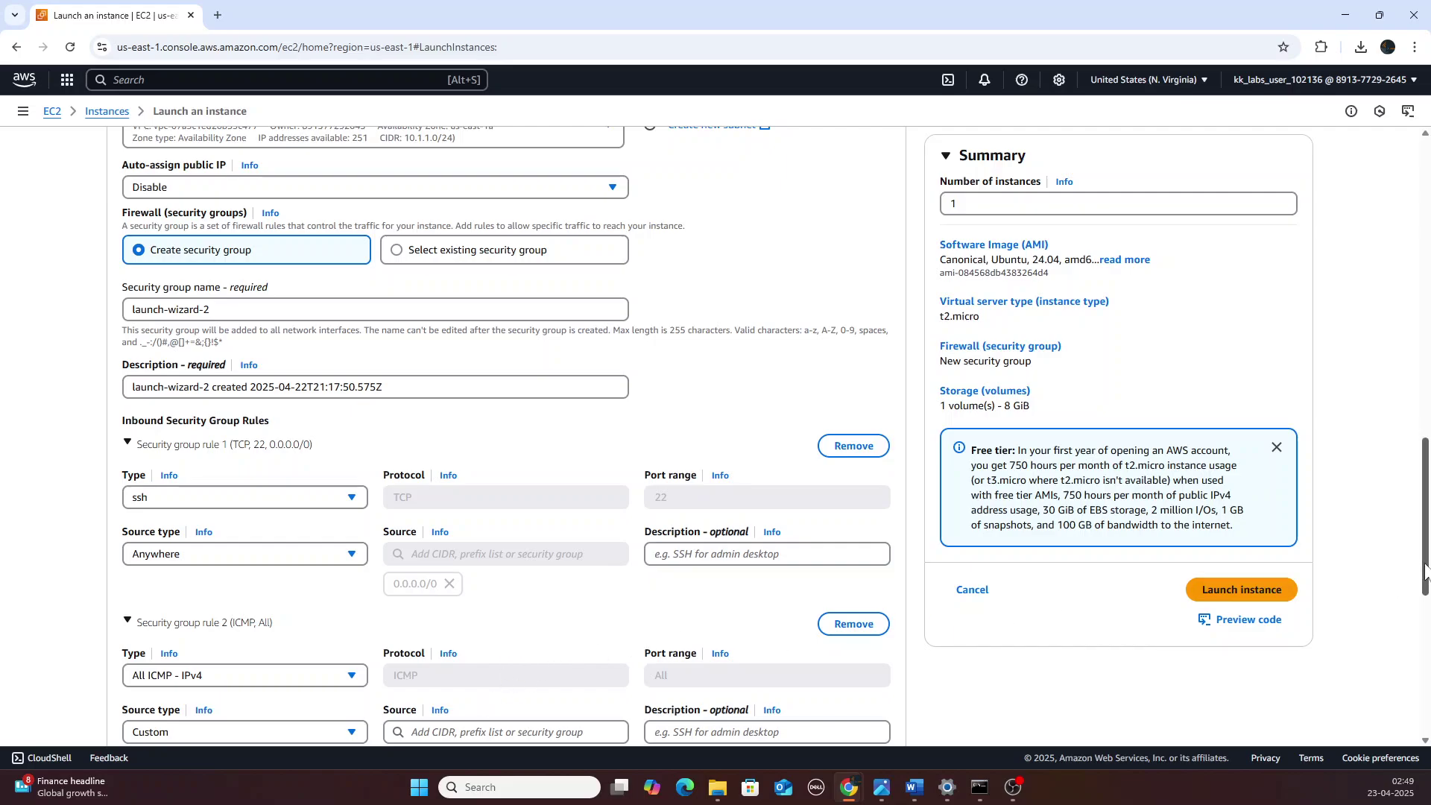
- Set the ICMP rule's custom source to the CIDR block 172.31.0.0/16
drag(1428, 574, 1427, 594)
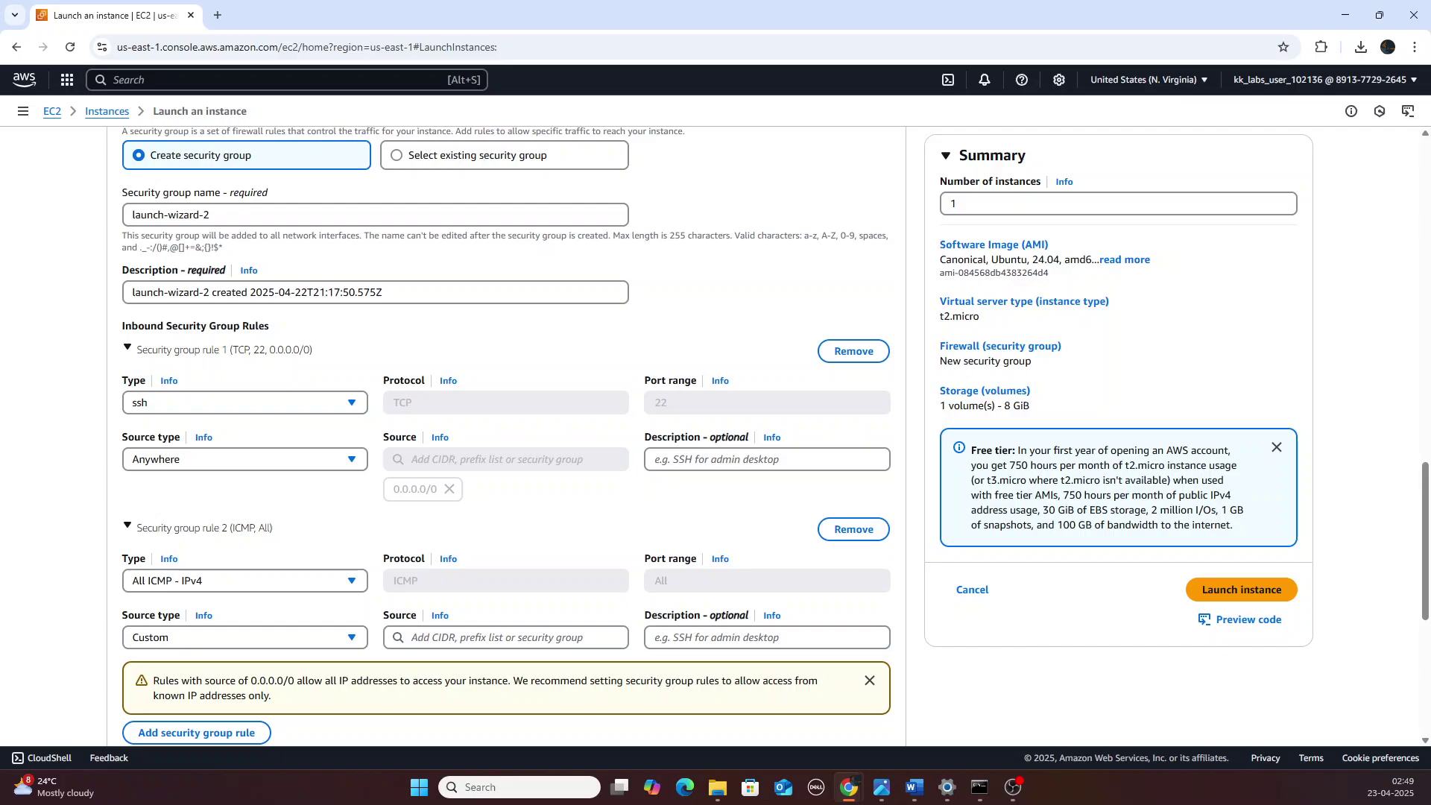
click(505, 638)
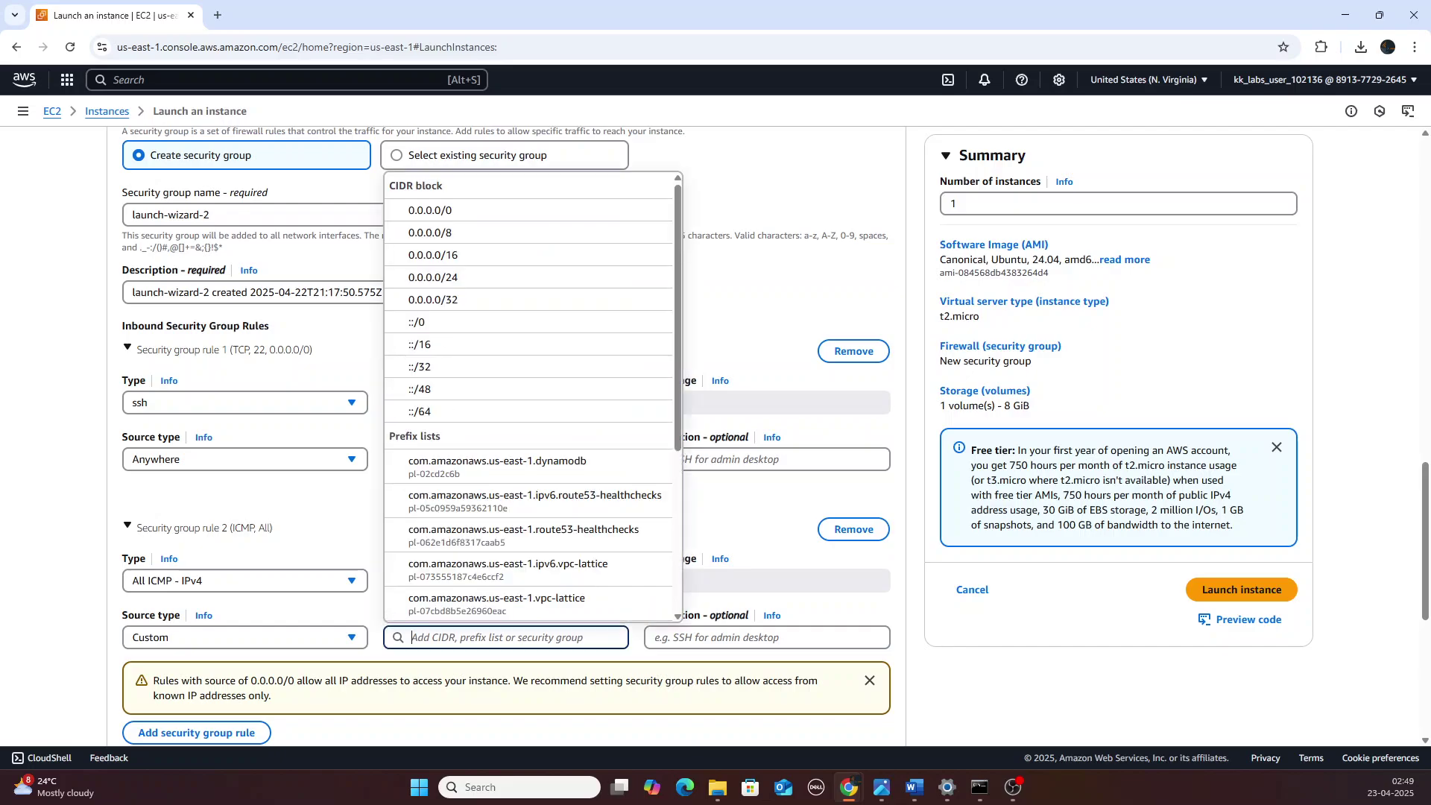
text(172)
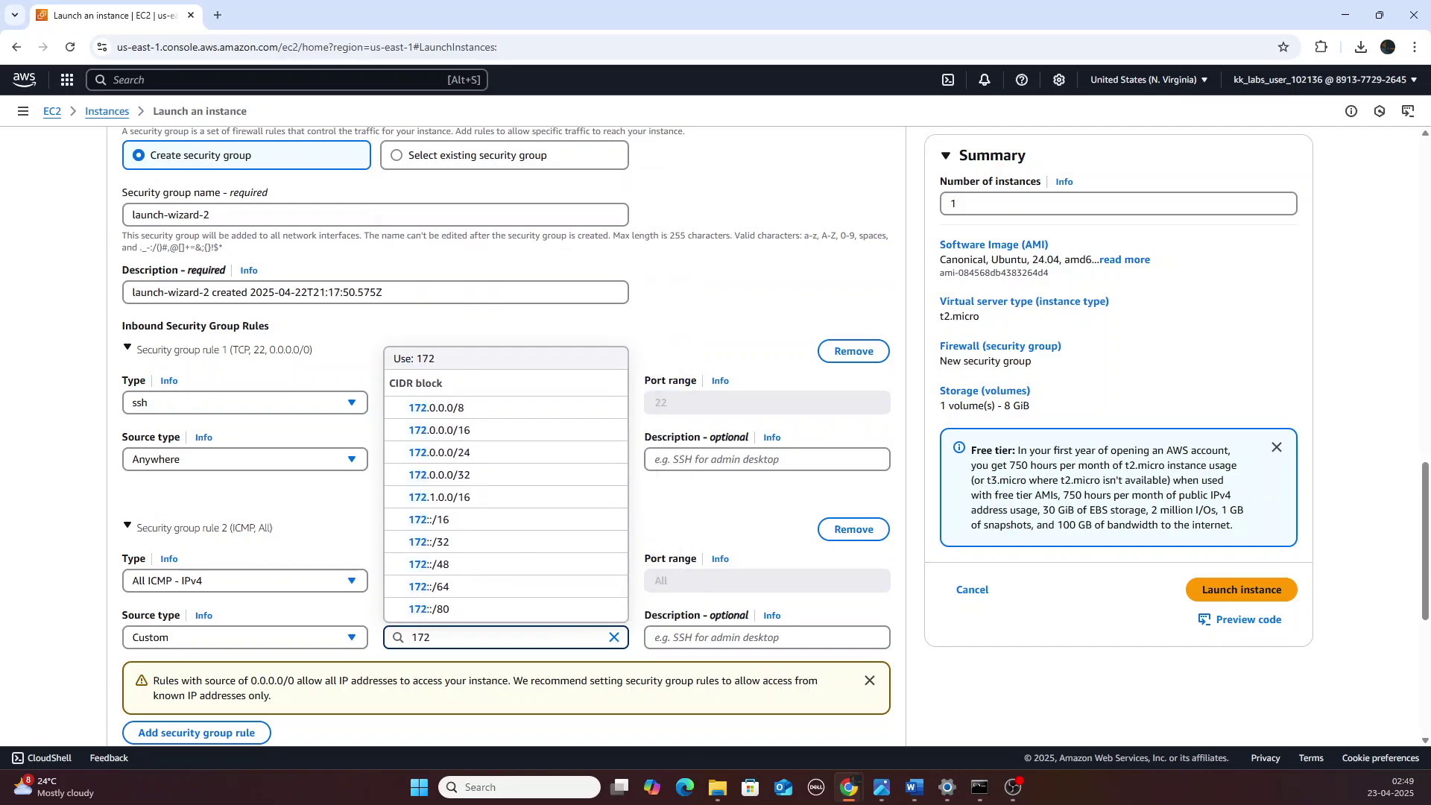
text(.31)
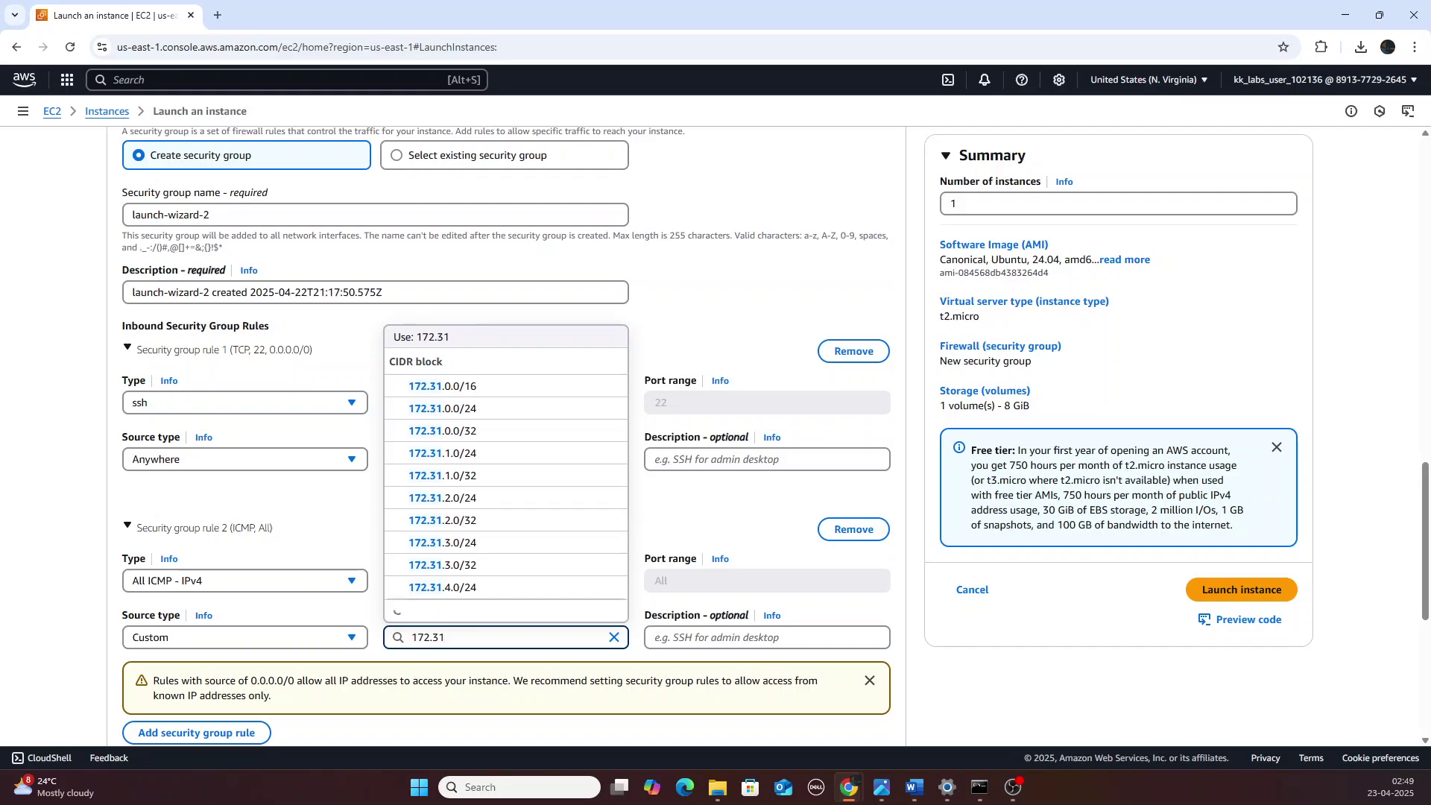
text(.00)
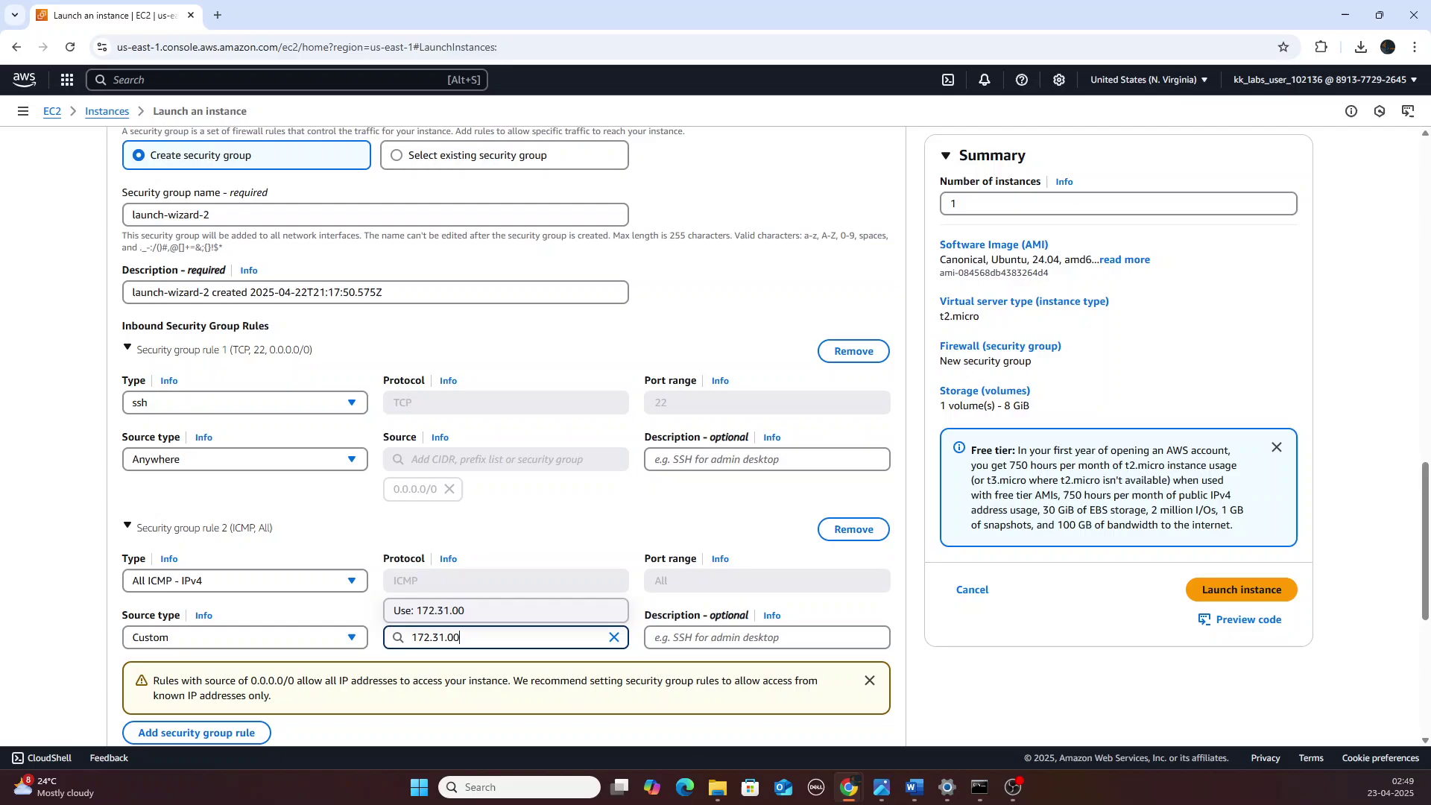
key(BackSpace)
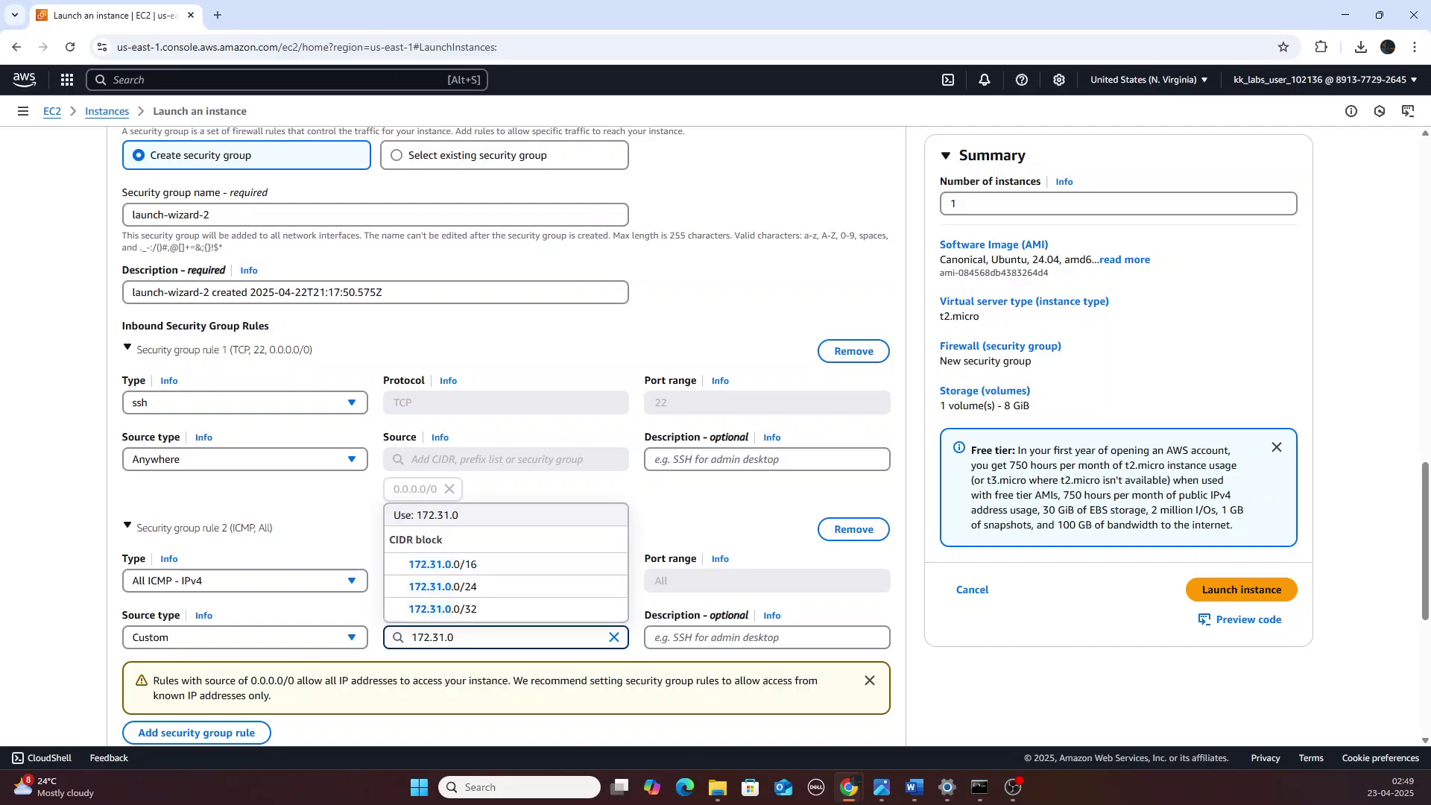
text(.0)
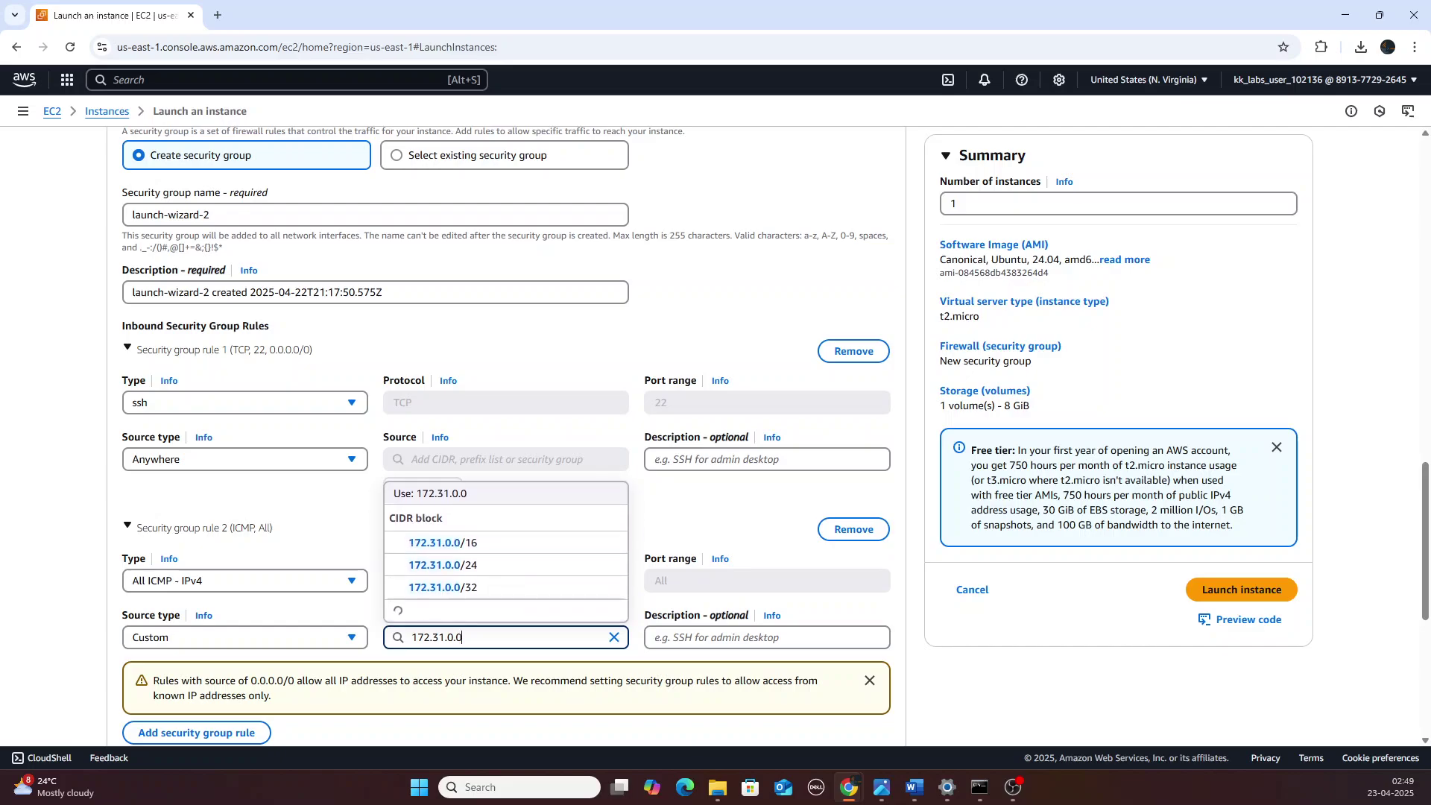
text(/16)
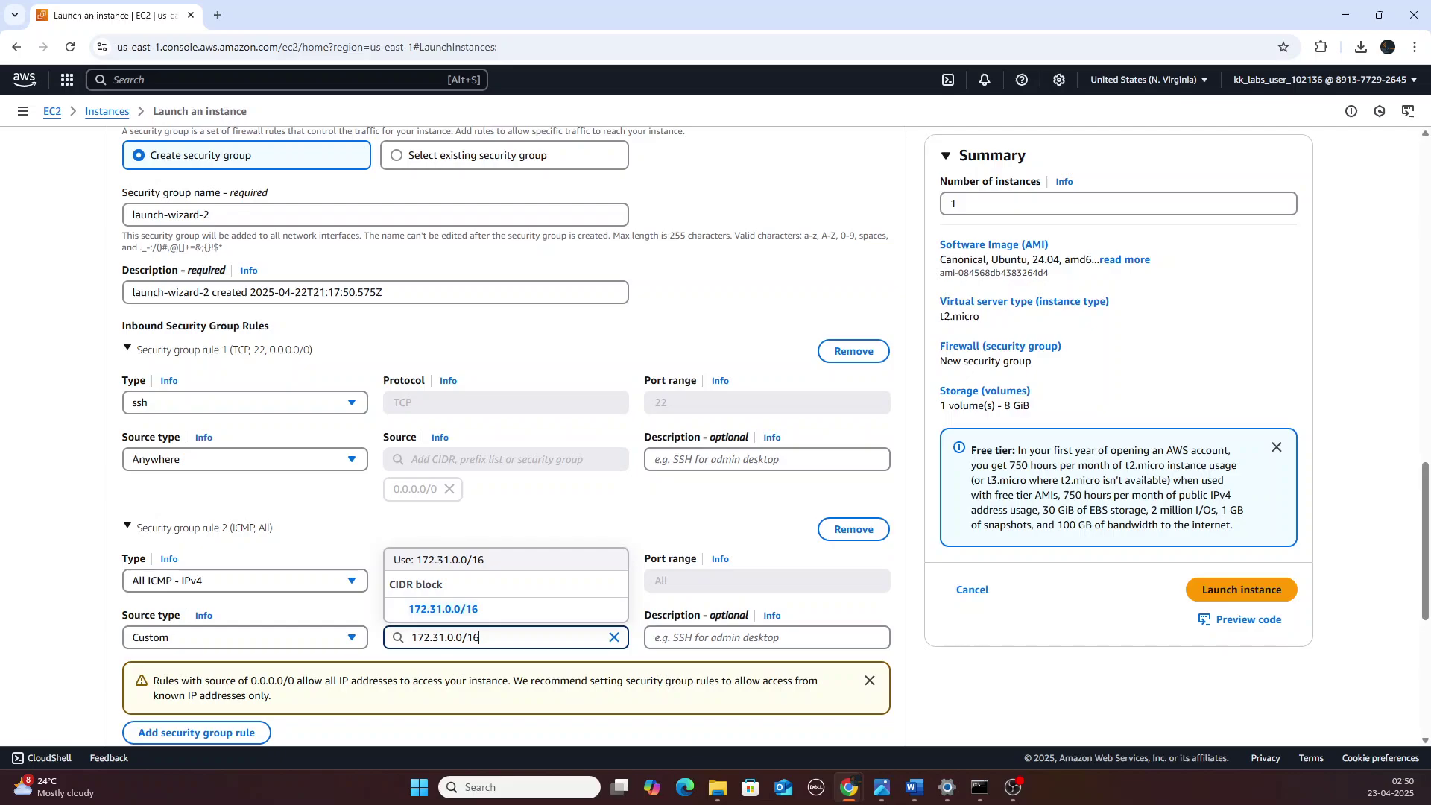
key(Return)
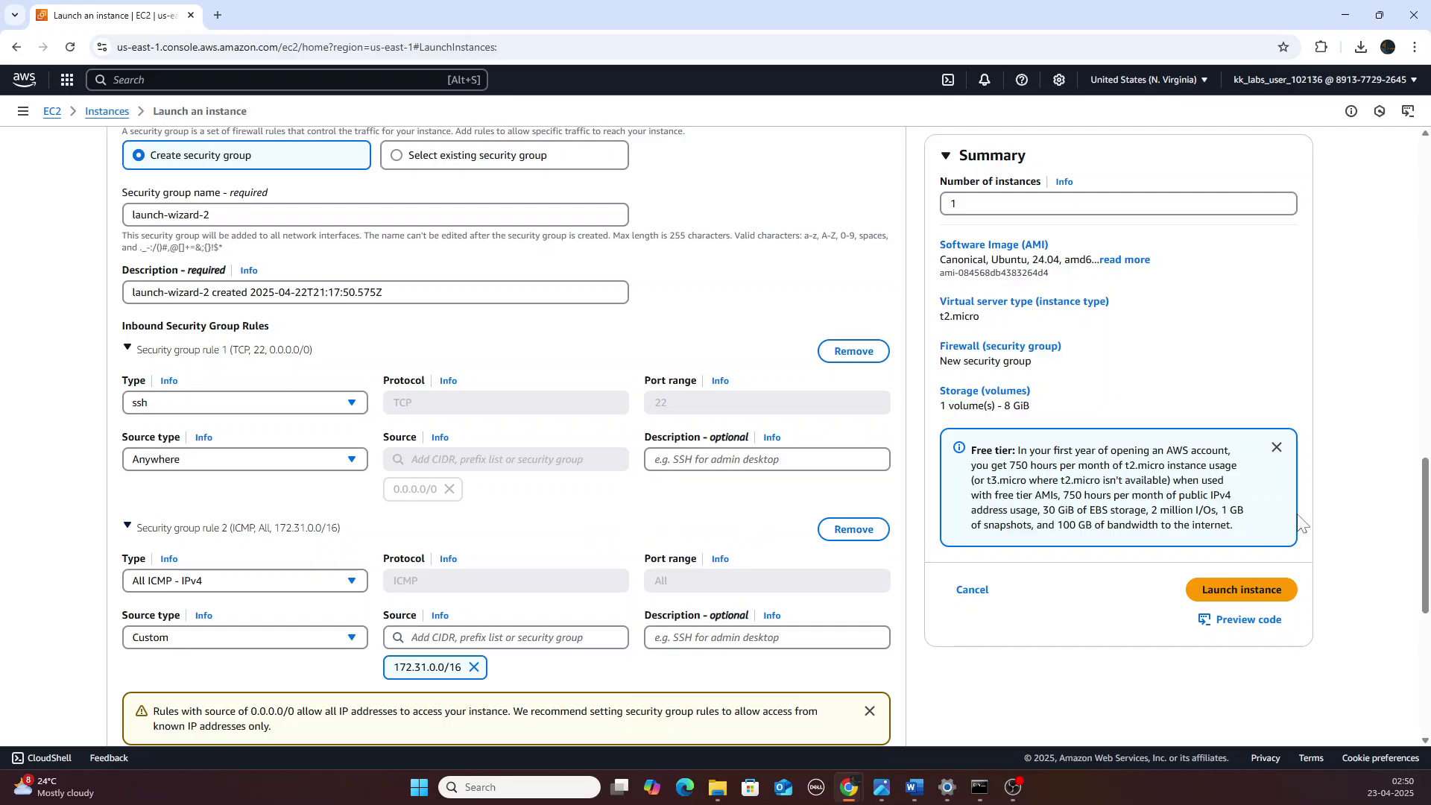
- Launch the private instance with the configured network and security group settings
drag(1425, 526, 1412, 559)
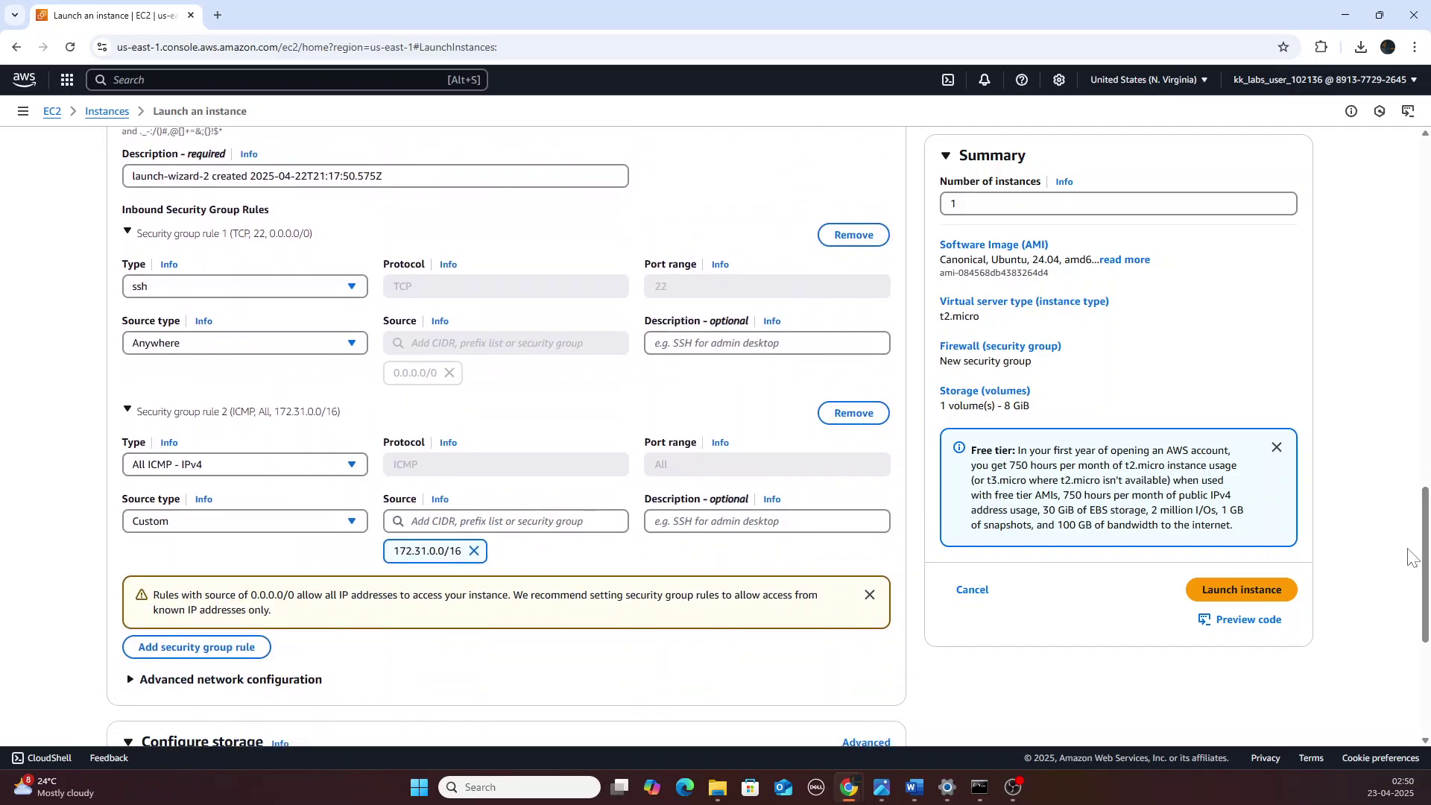
click(1249, 591)
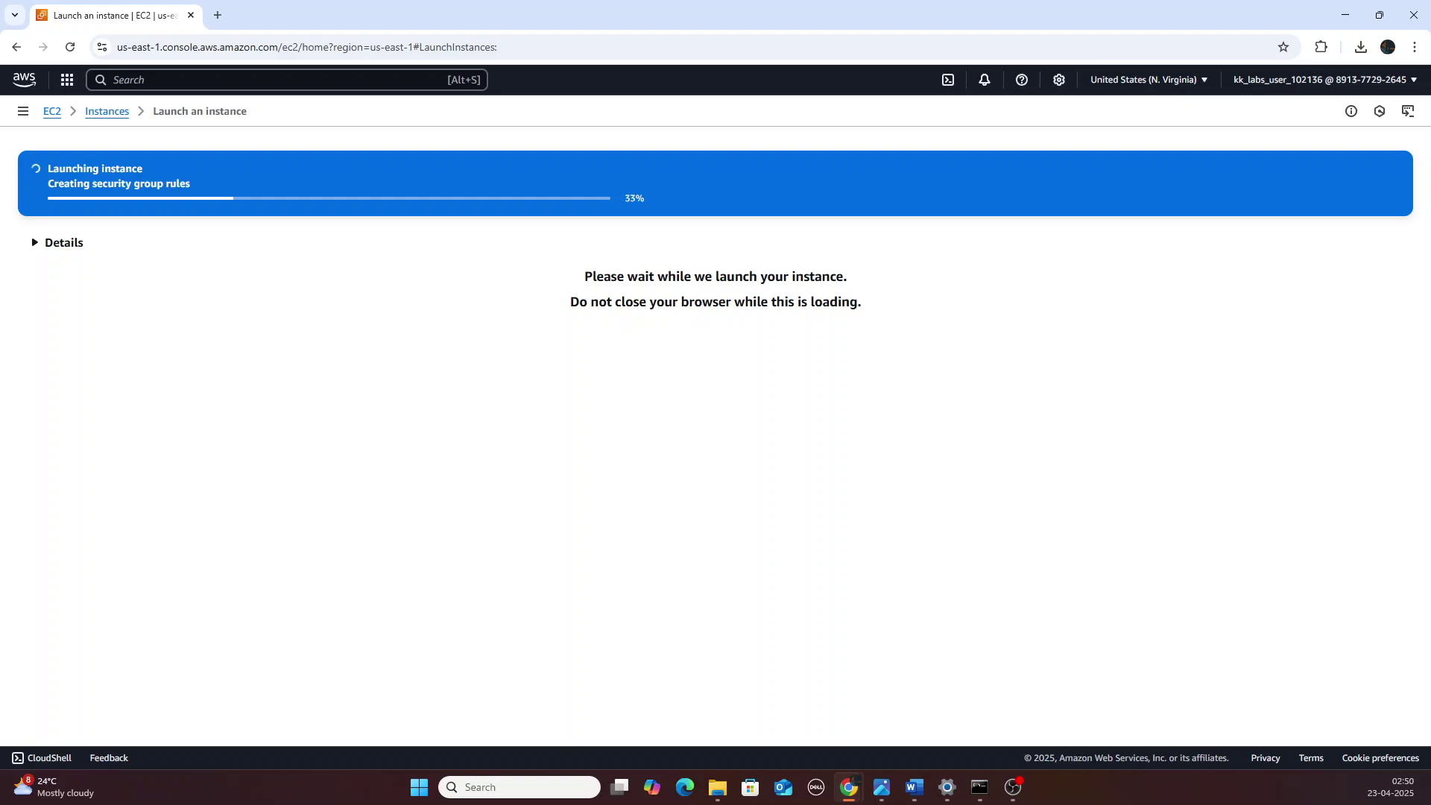
key(alt+Tab)
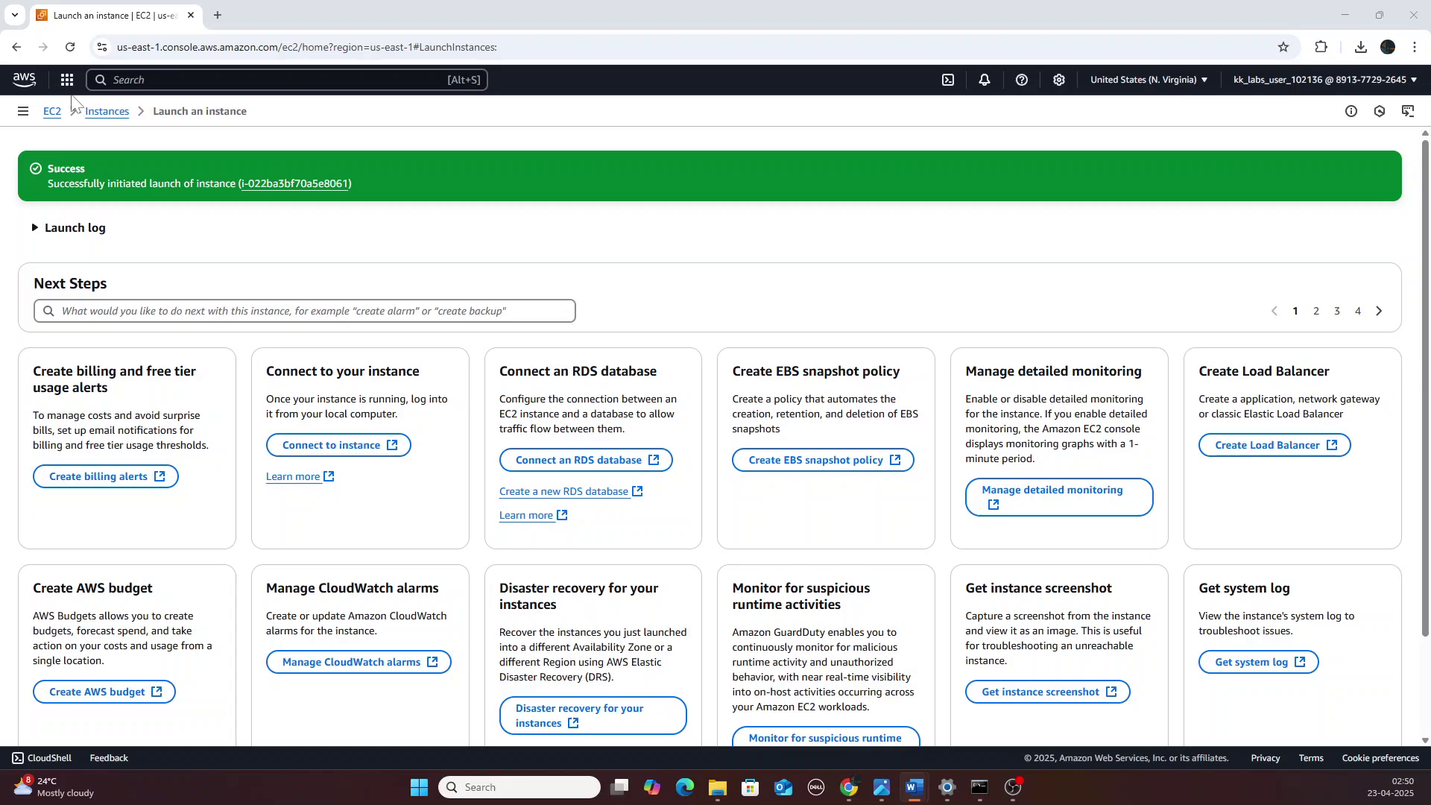
- Return to the EC2 dashboard, and search the AWS services for vpc to open the VPC console
click(52, 112)
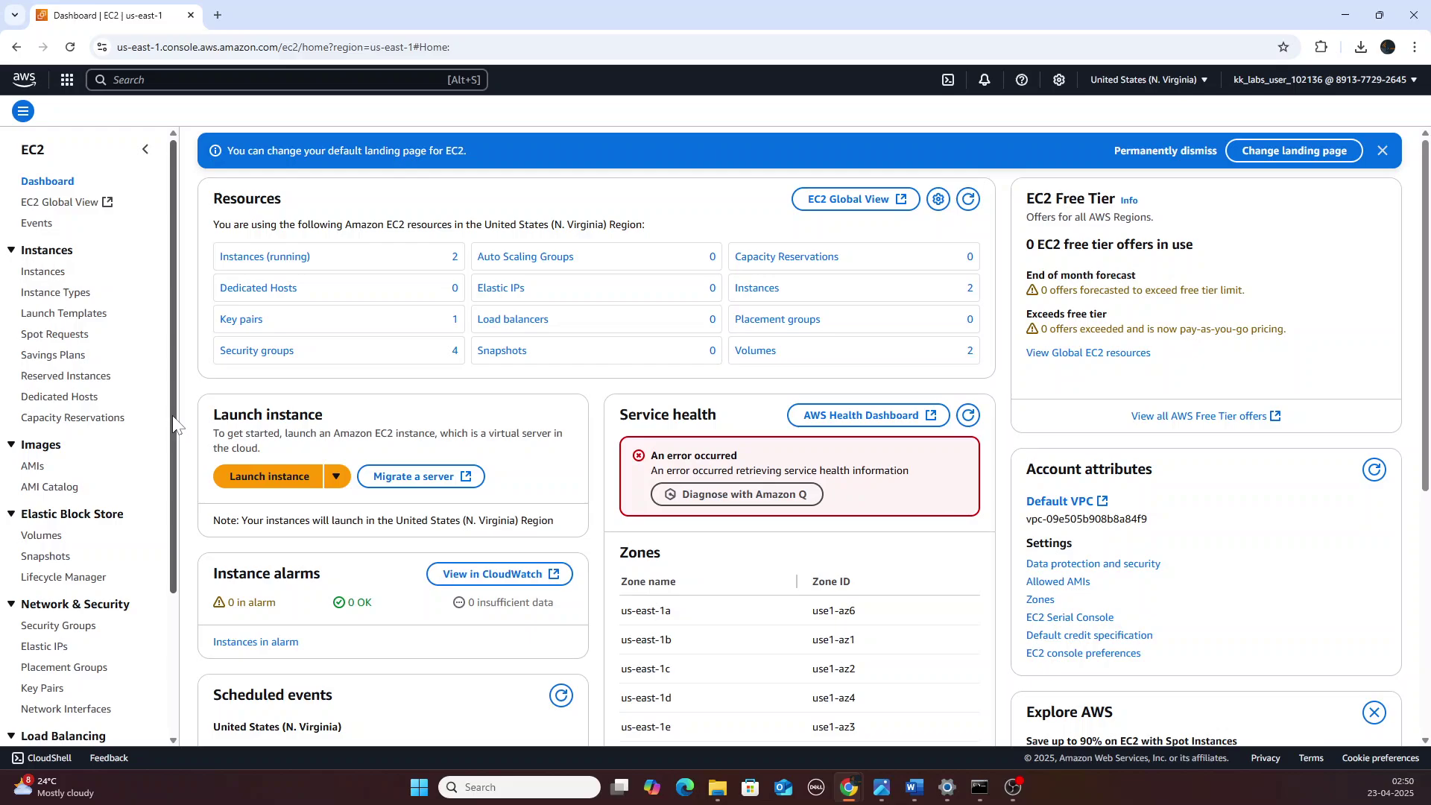
drag(174, 424, 164, 561)
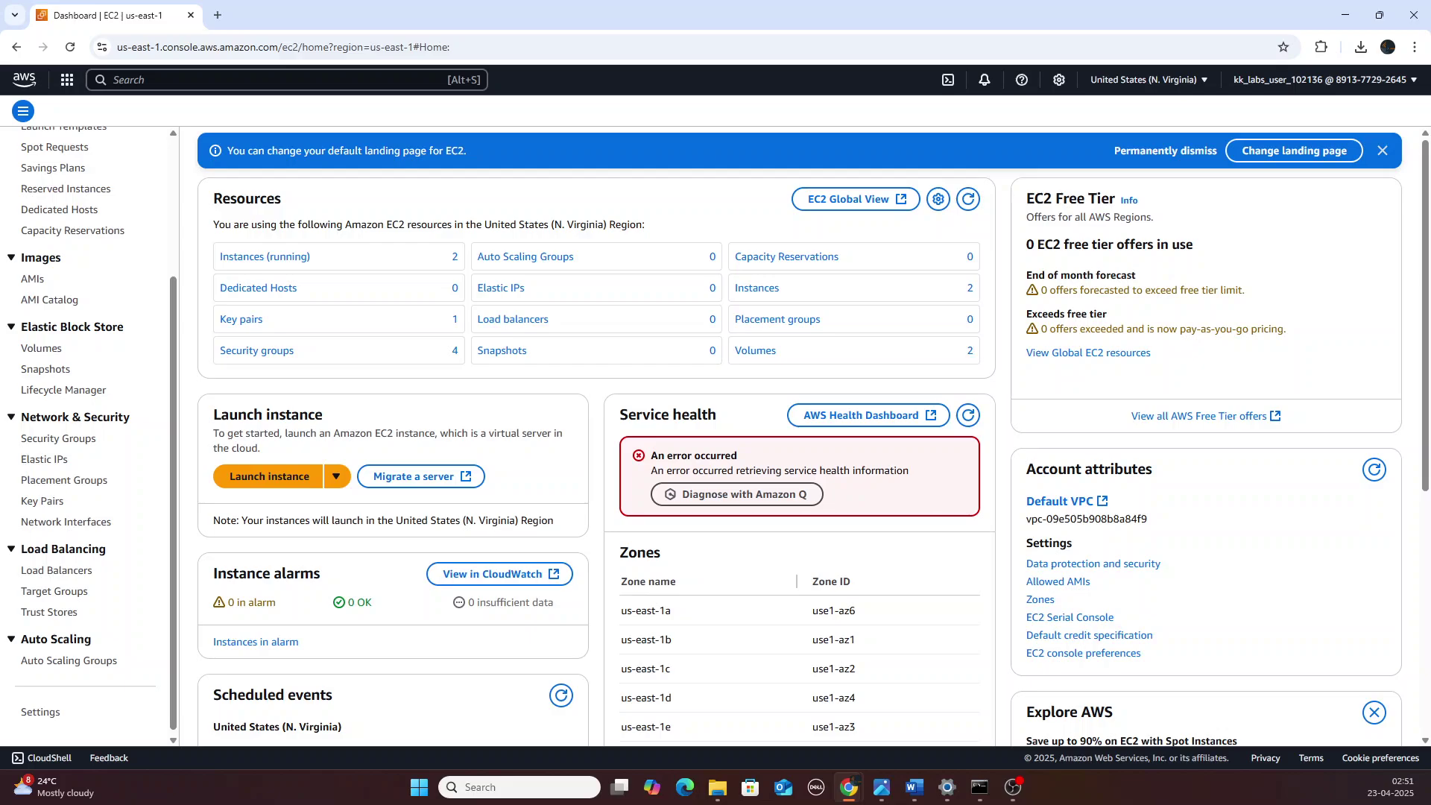
key(alt+s)
text(vpc)
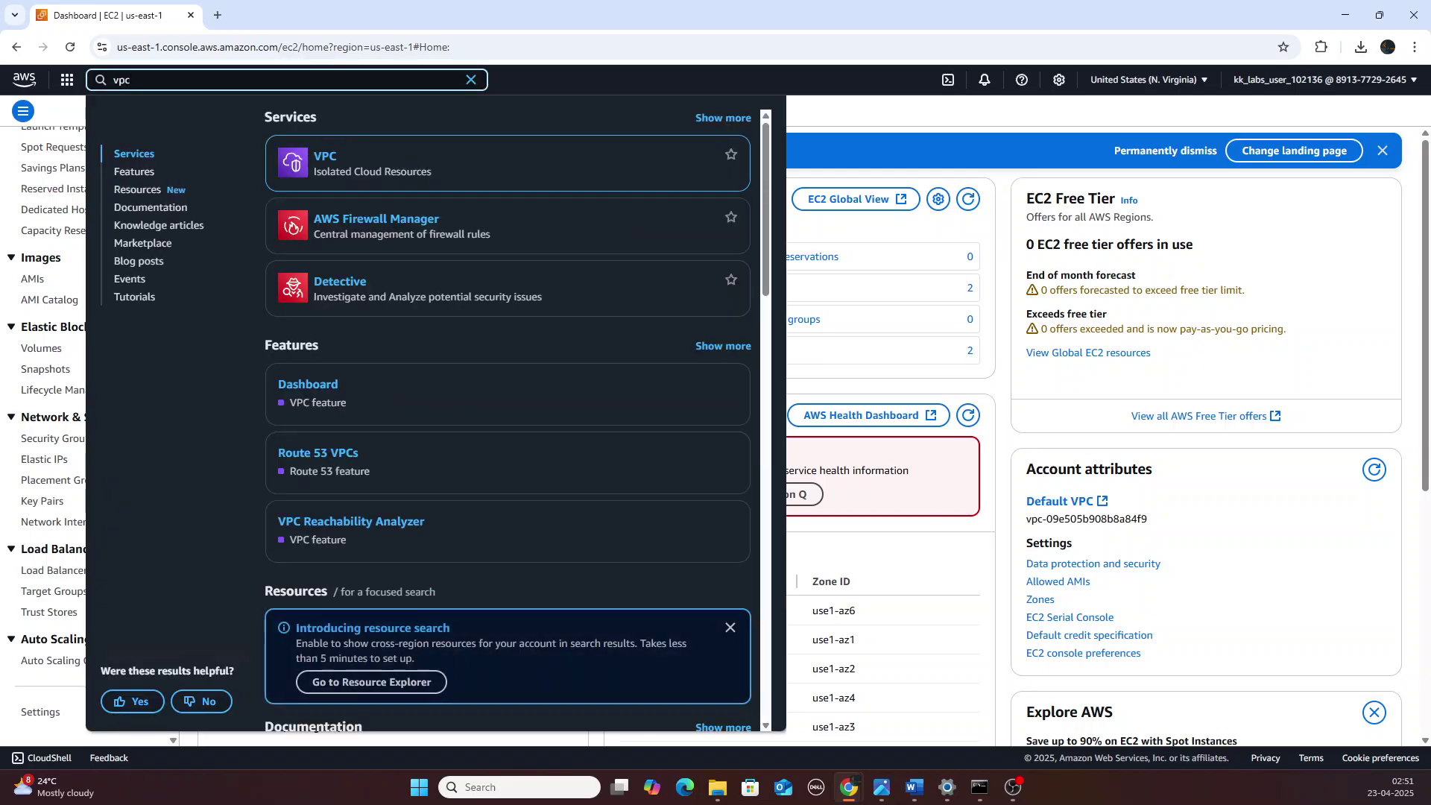
click(333, 152)
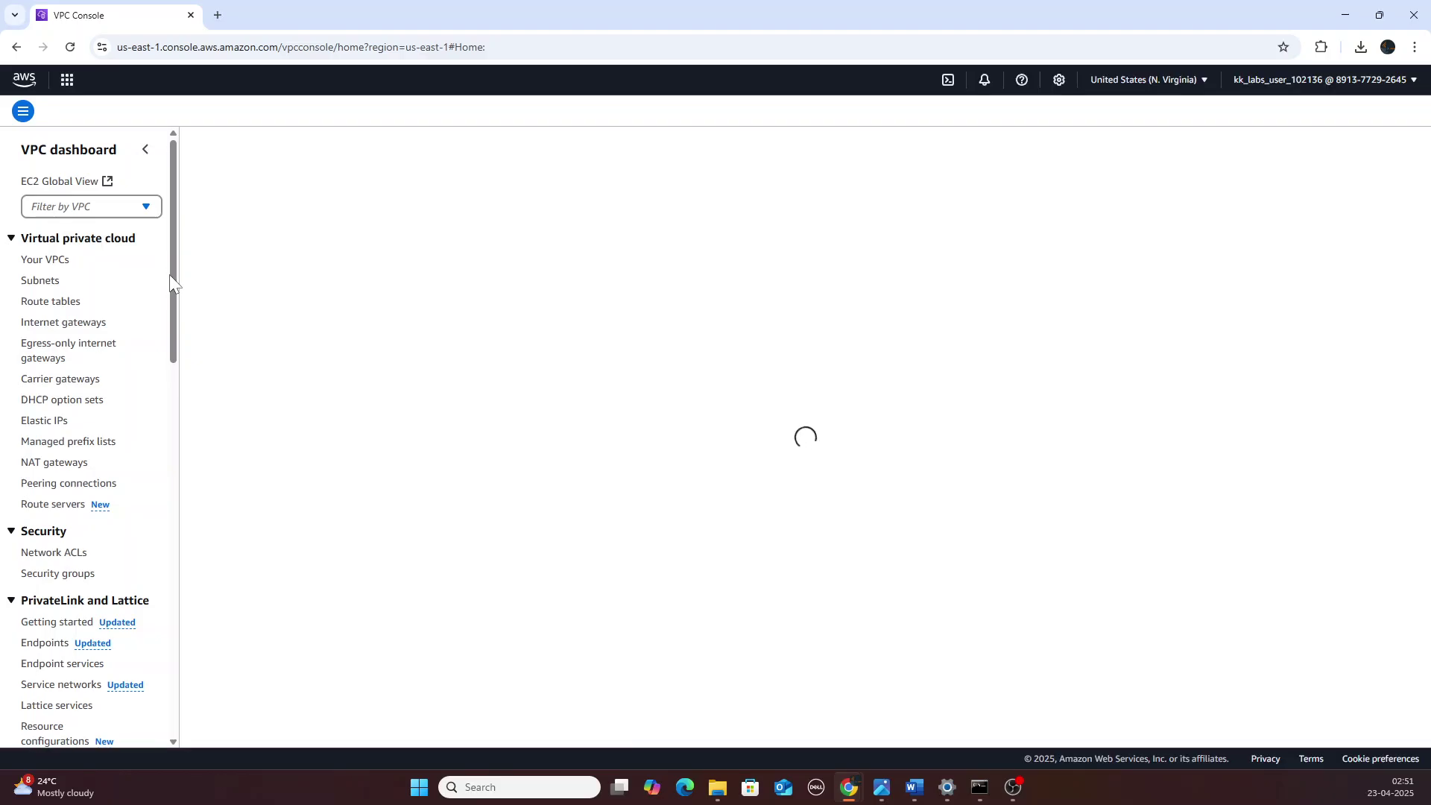
- Open the list of peering connections in the VPC console
drag(174, 281, 182, 410)
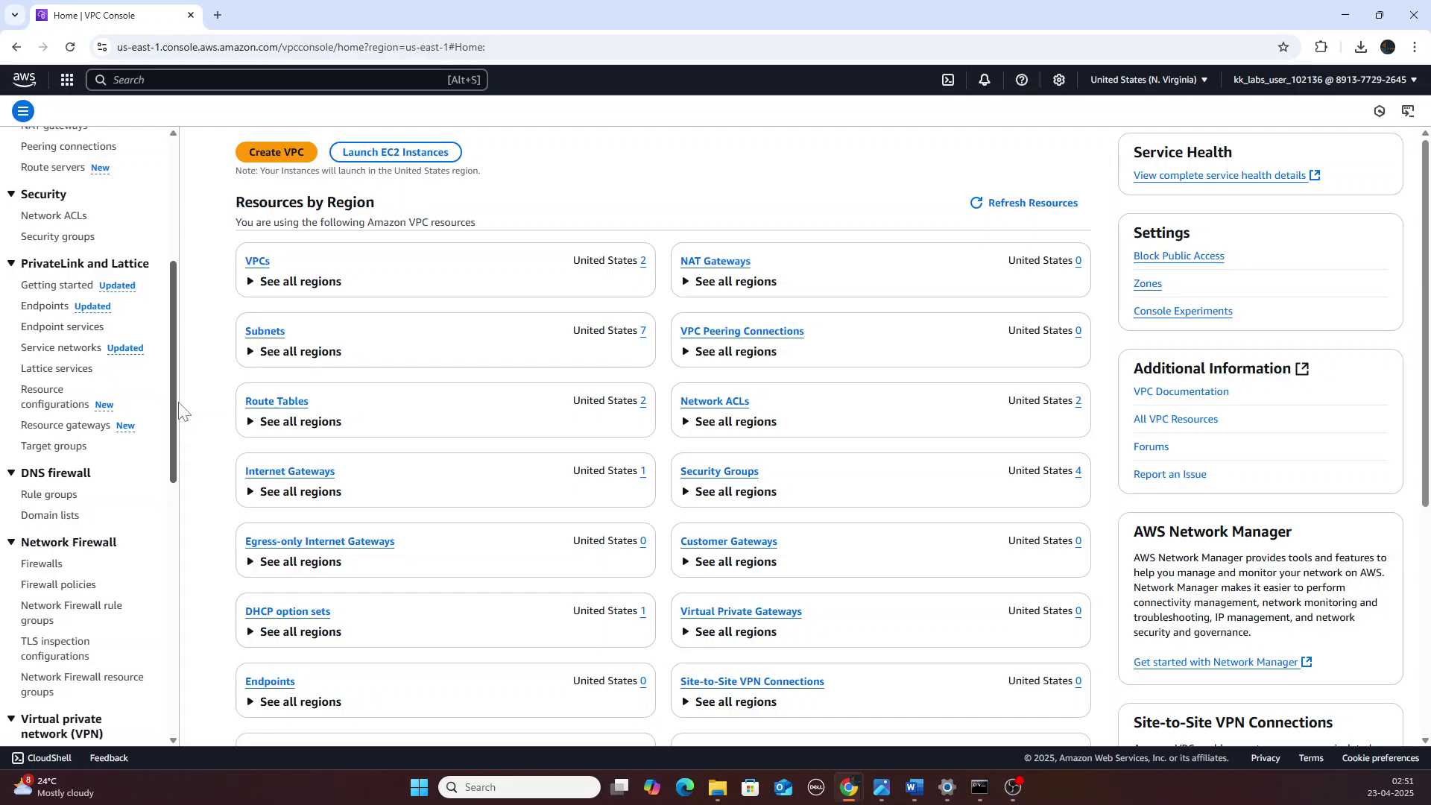
drag(172, 413, 165, 624)
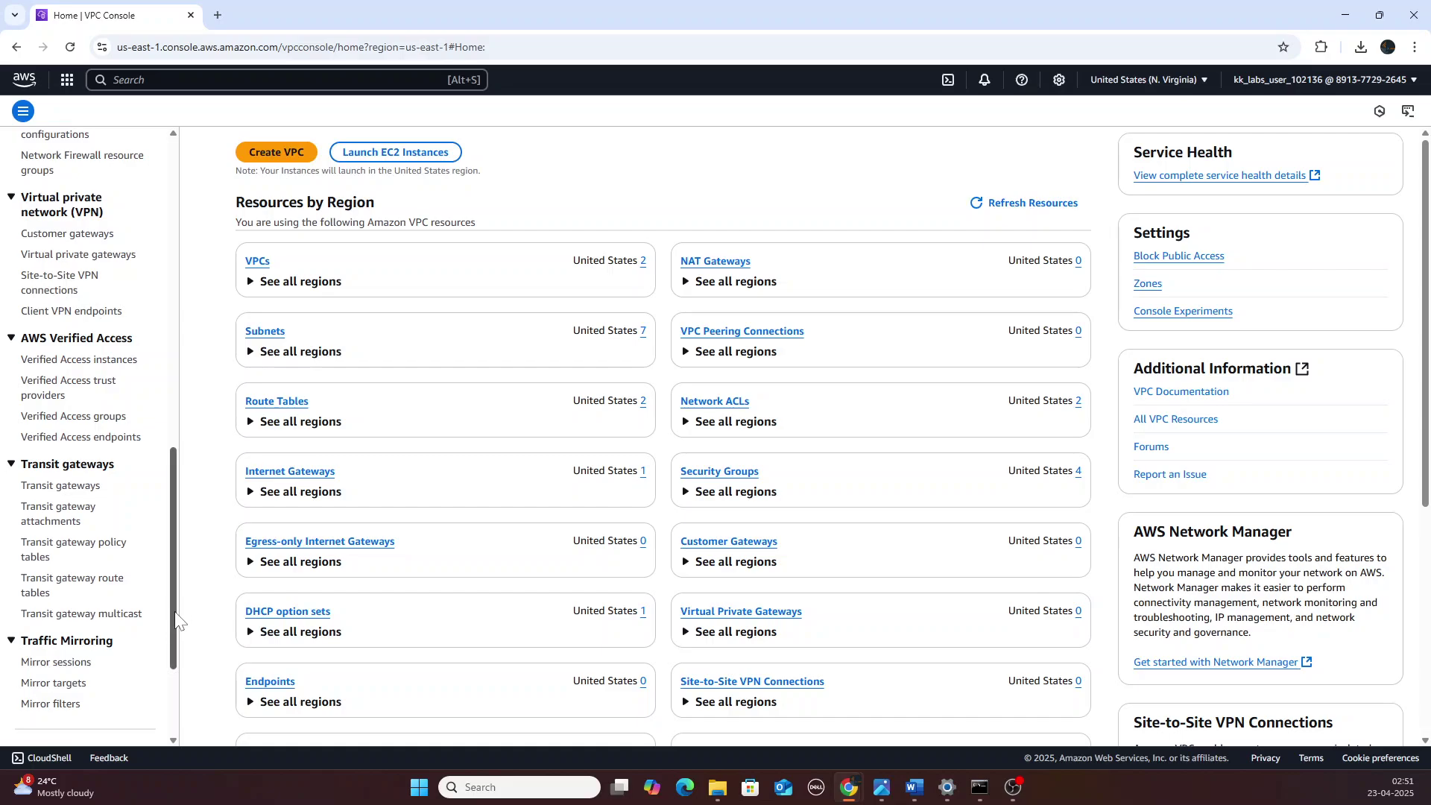
drag(175, 621, 202, 339)
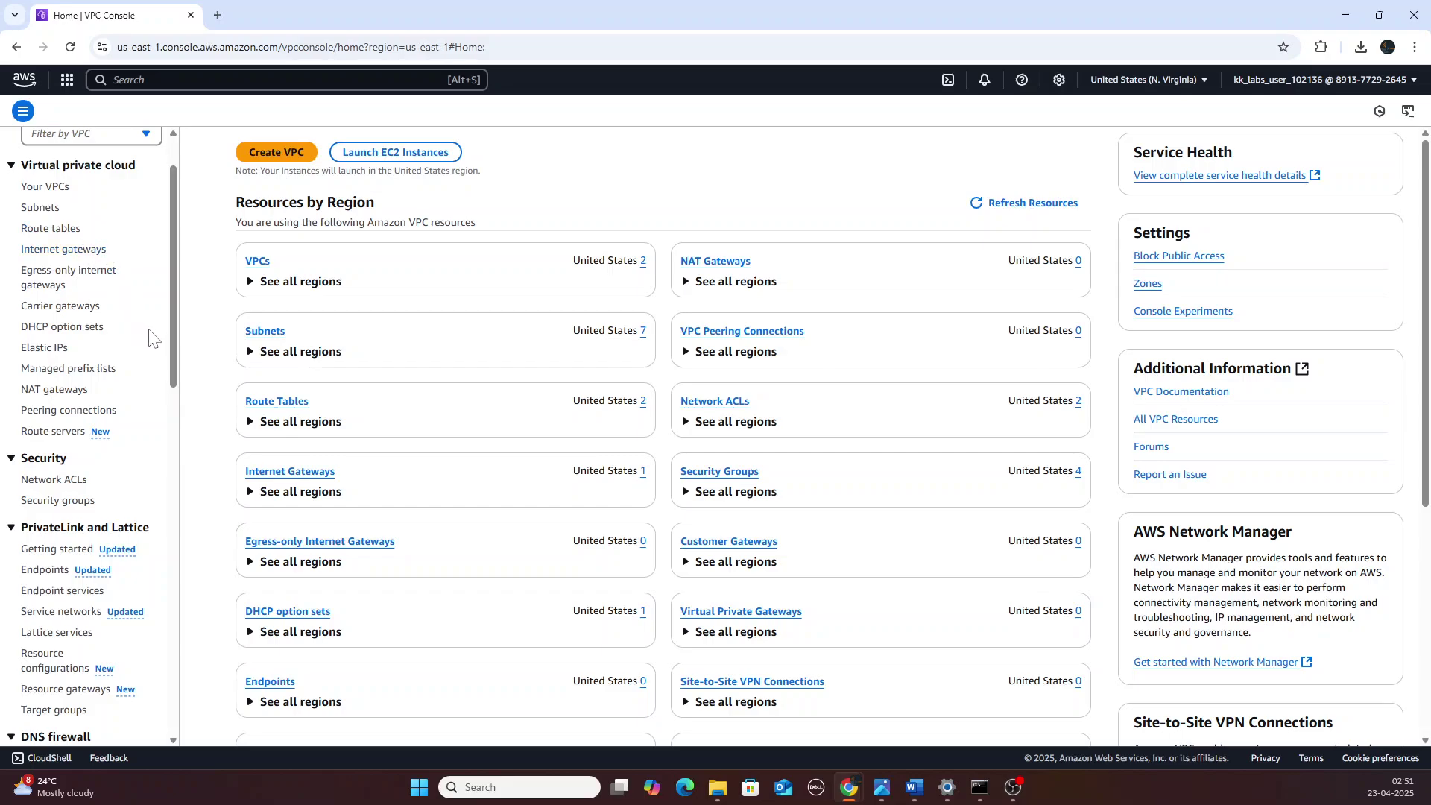
drag(172, 342, 171, 402)
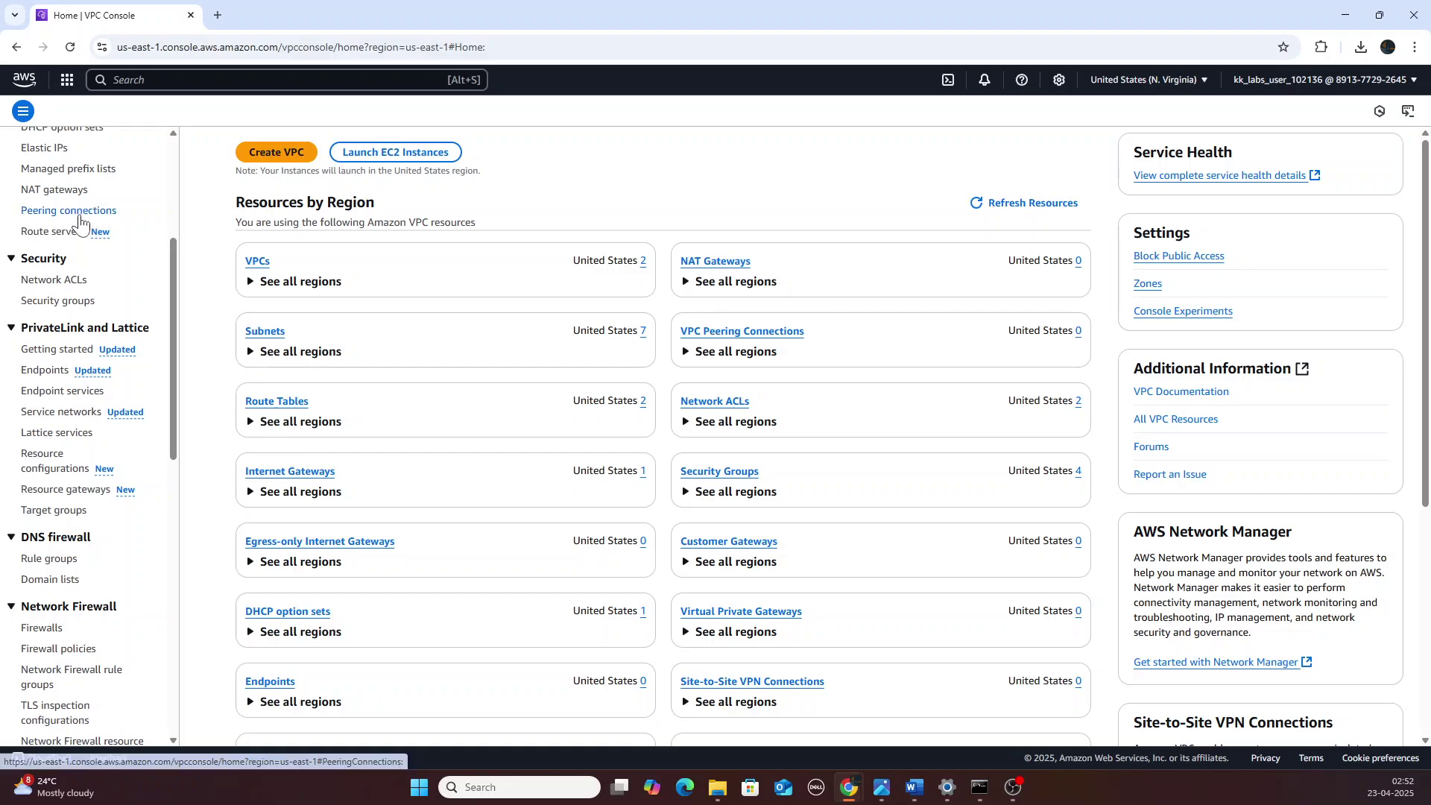
click(82, 217)
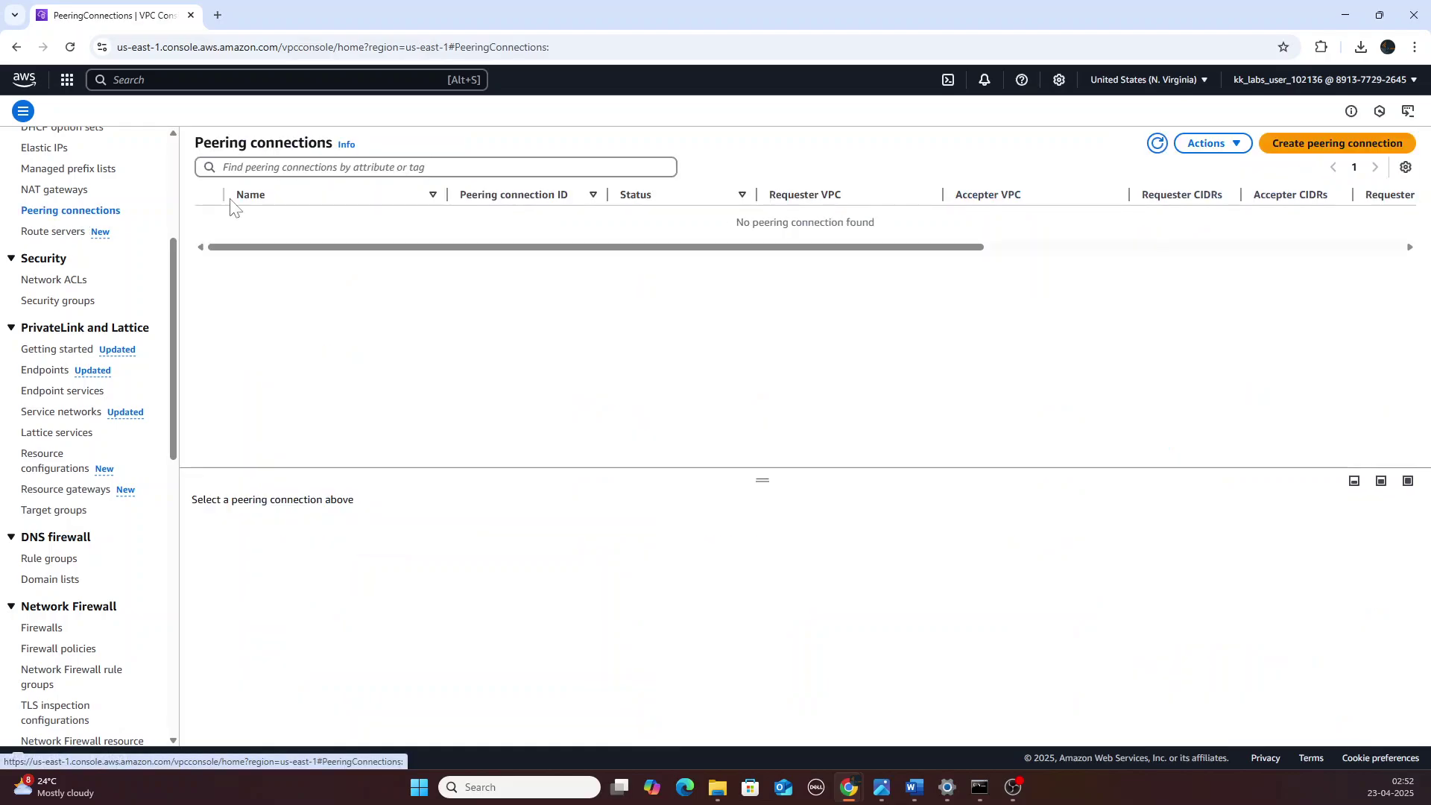
- Start creating a peering connection and name it devops-vpc-peering
click(1313, 149)
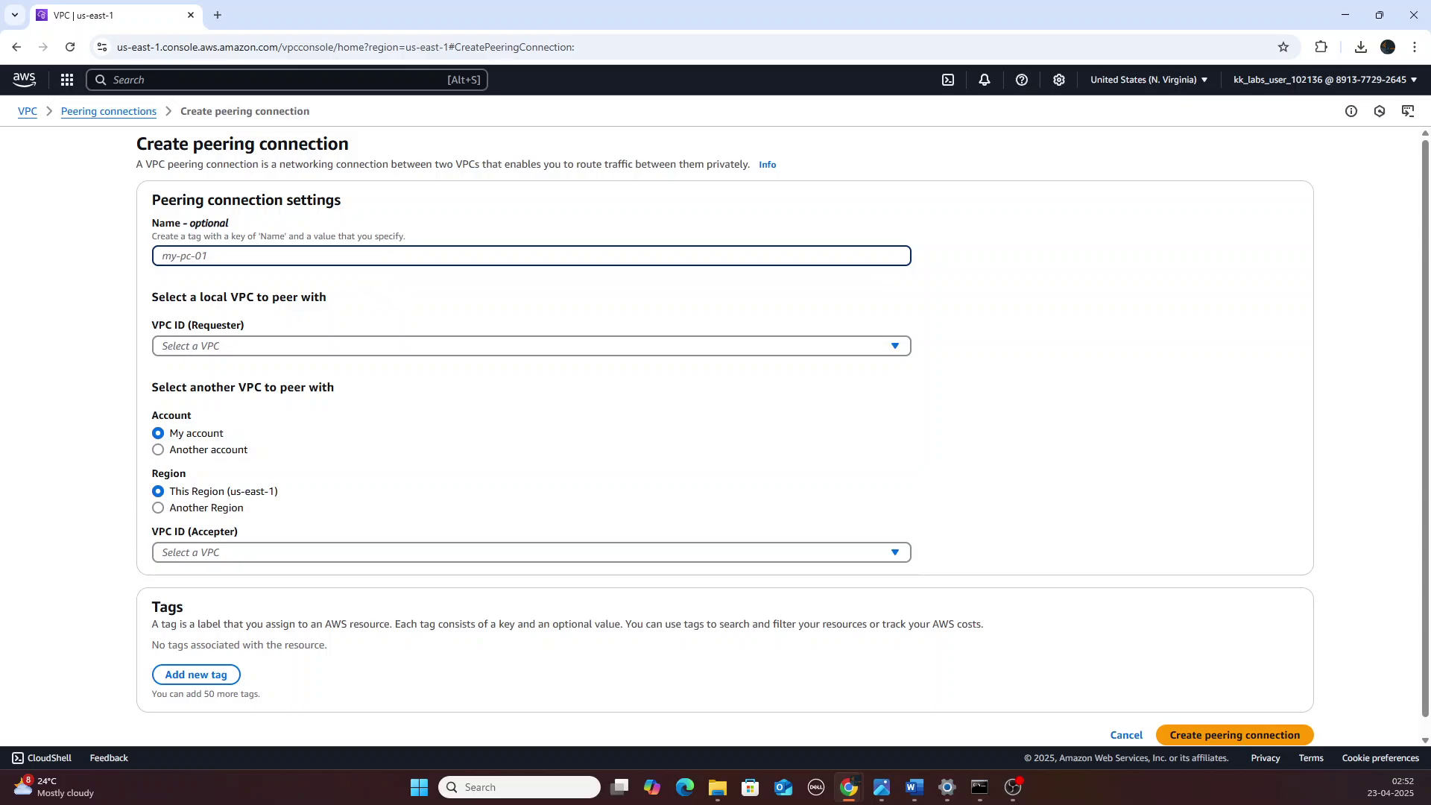
text(dev)
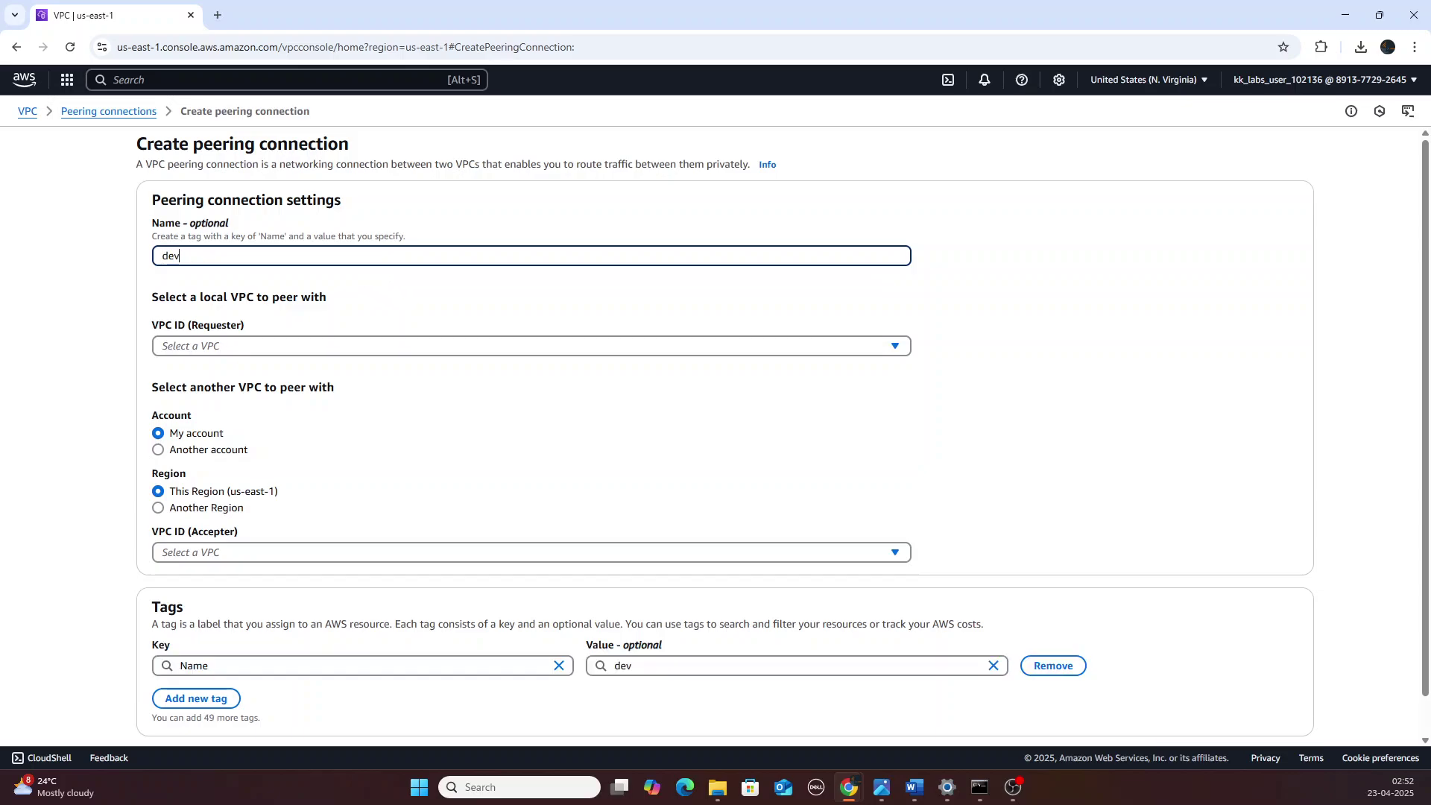
text(ops-vpc-peering)
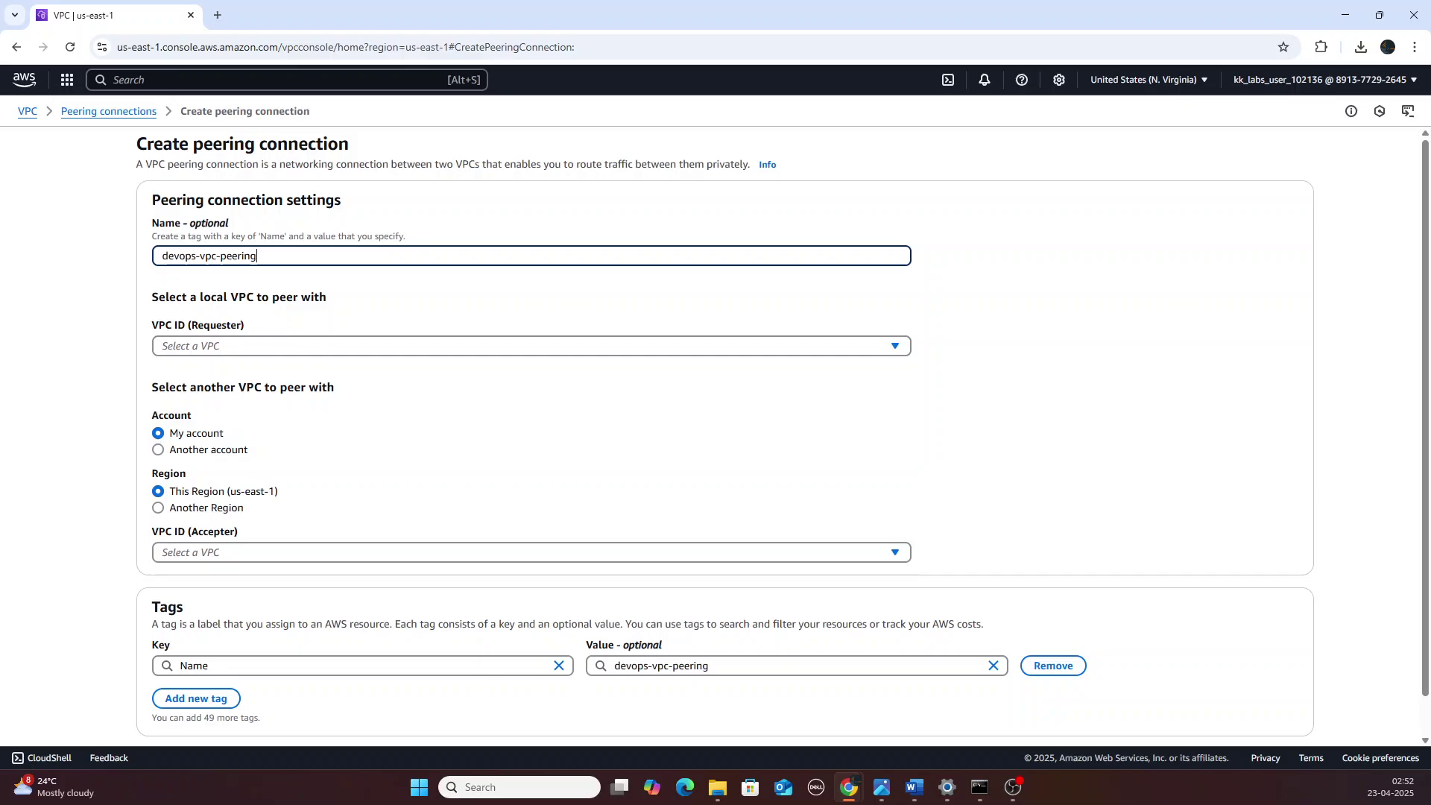
- Choose the default VPC as the requester and devops-private-vpc as the accepter of the peering connection
click(897, 349)
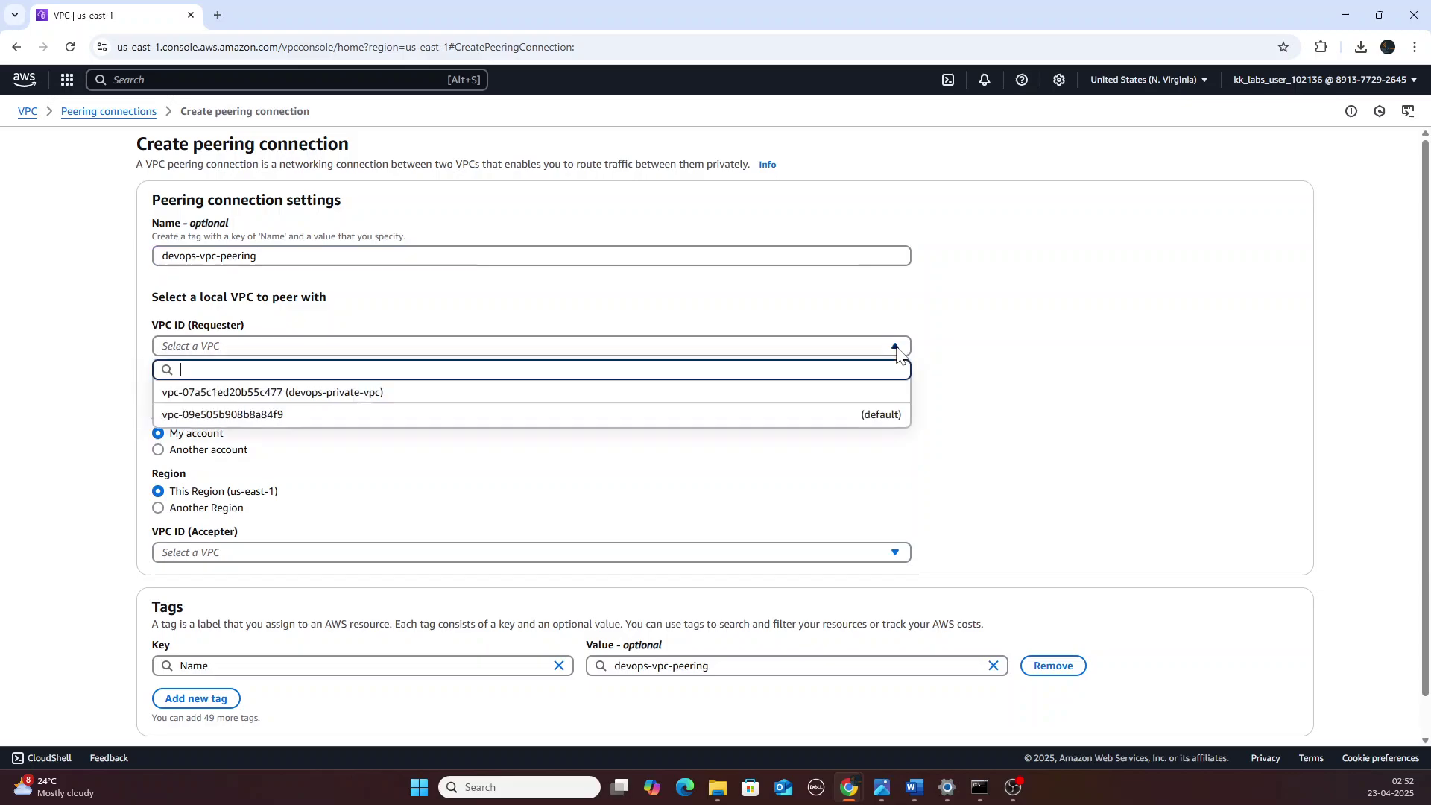
click(763, 419)
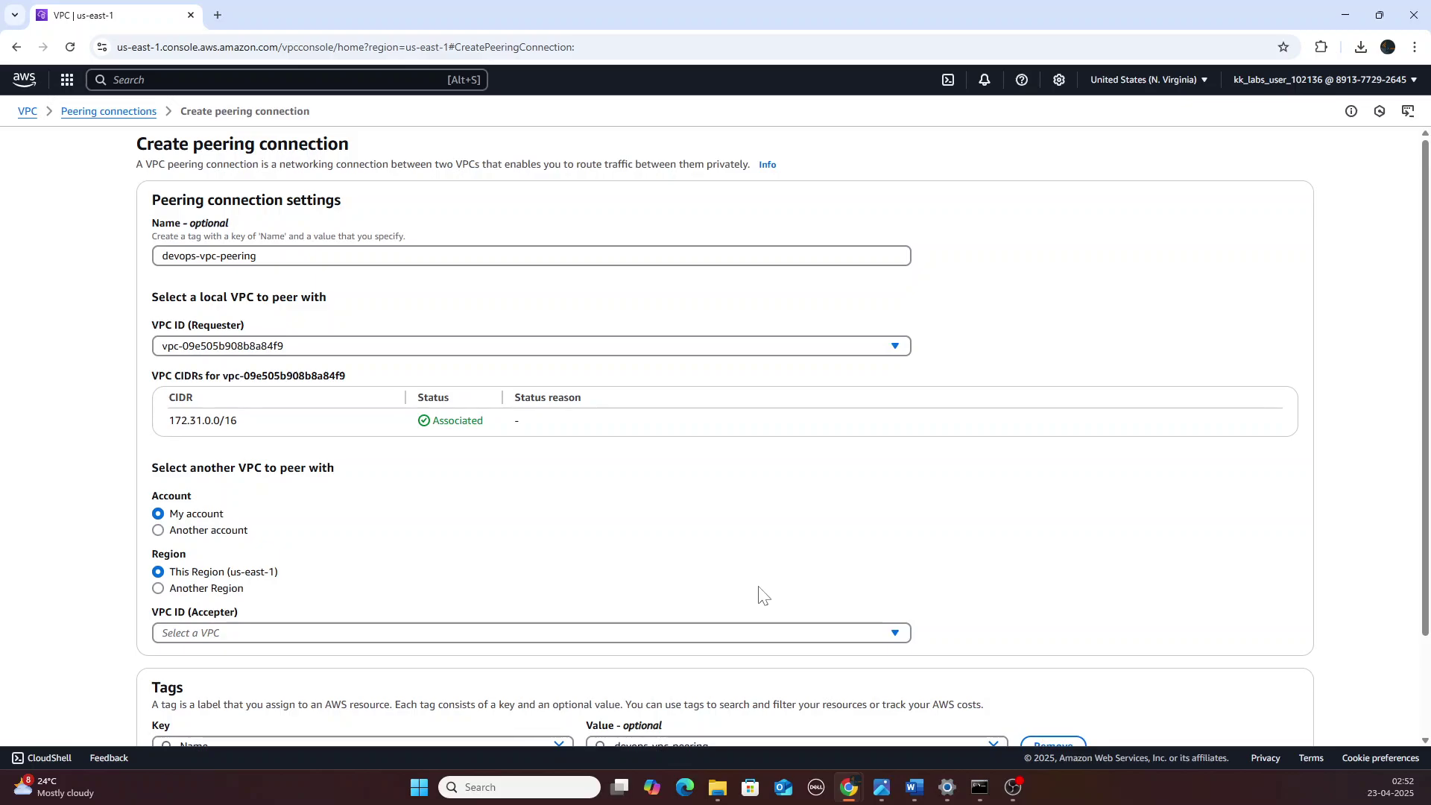
click(894, 632)
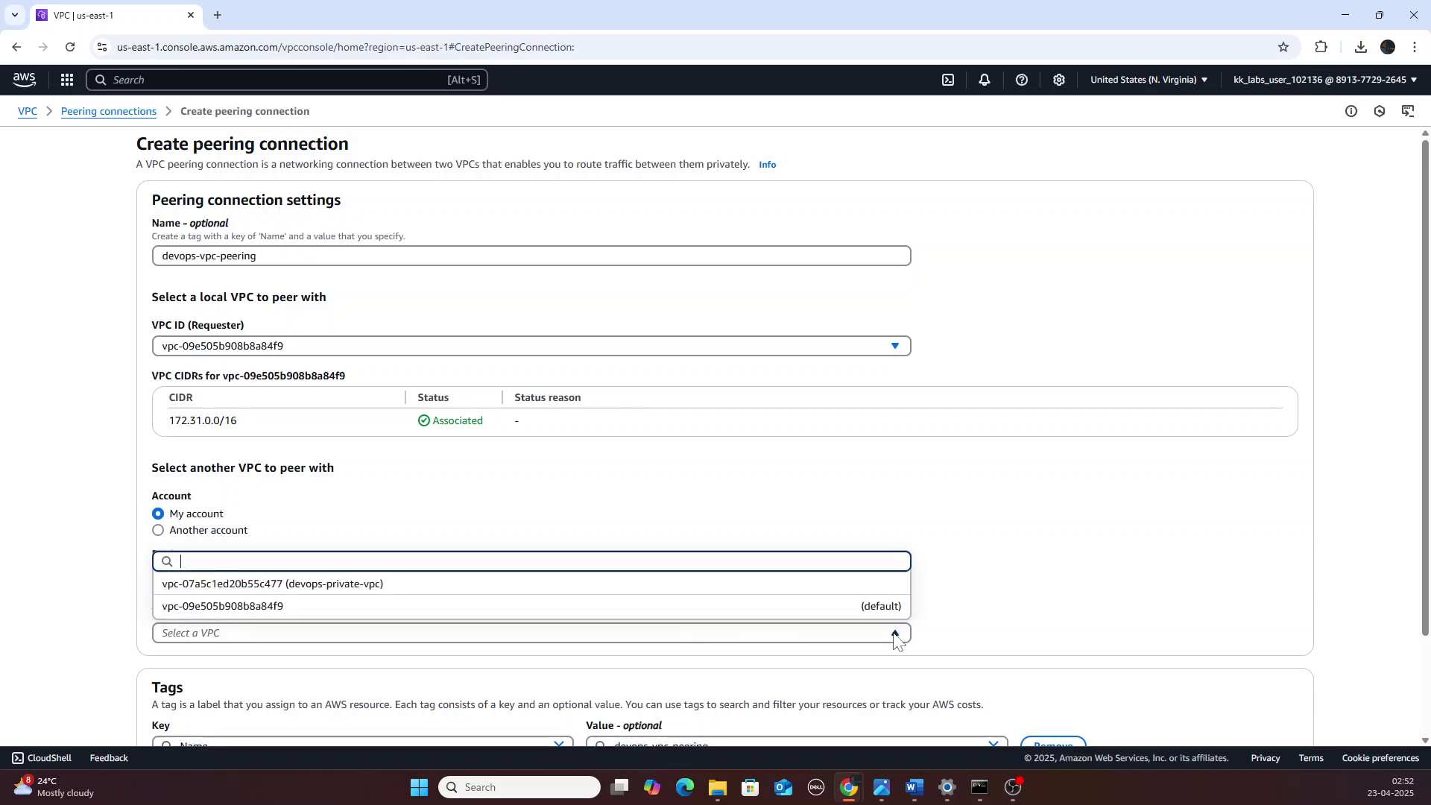
click(734, 593)
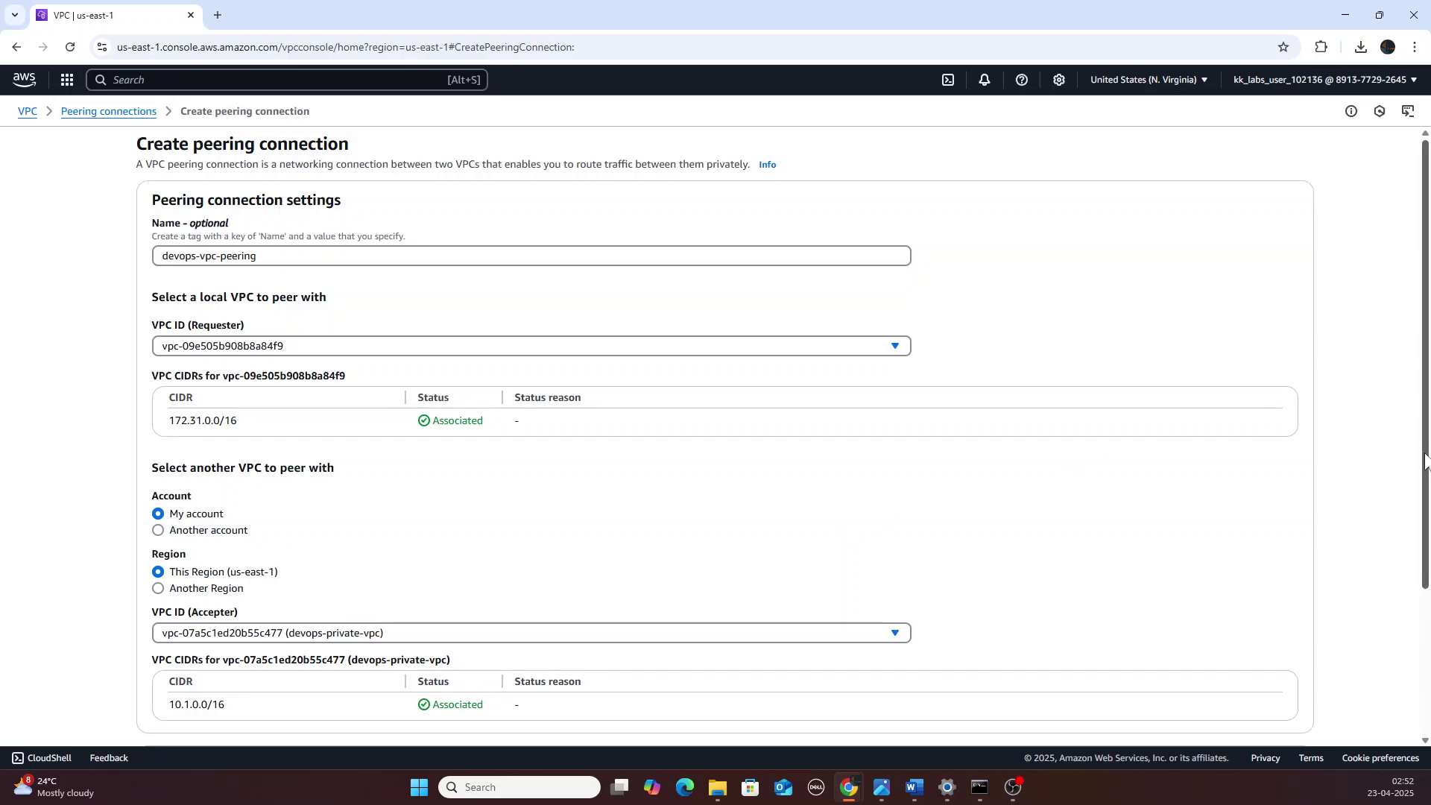
- Create the devops-vpc-peering connection with the configured requester and accepter VPCs
drag(1425, 460, 1416, 574)
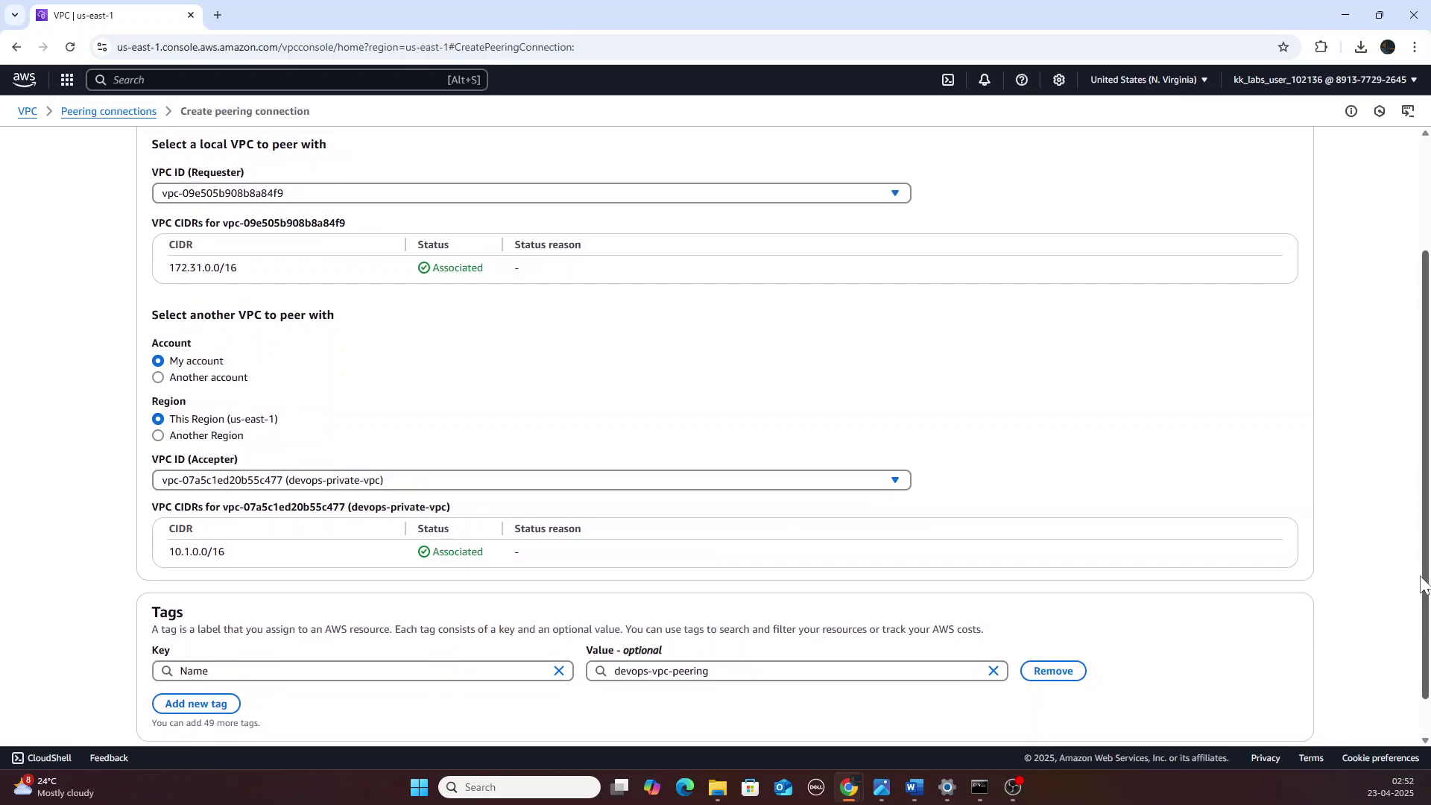
scroll(1424, 585, down, 1)
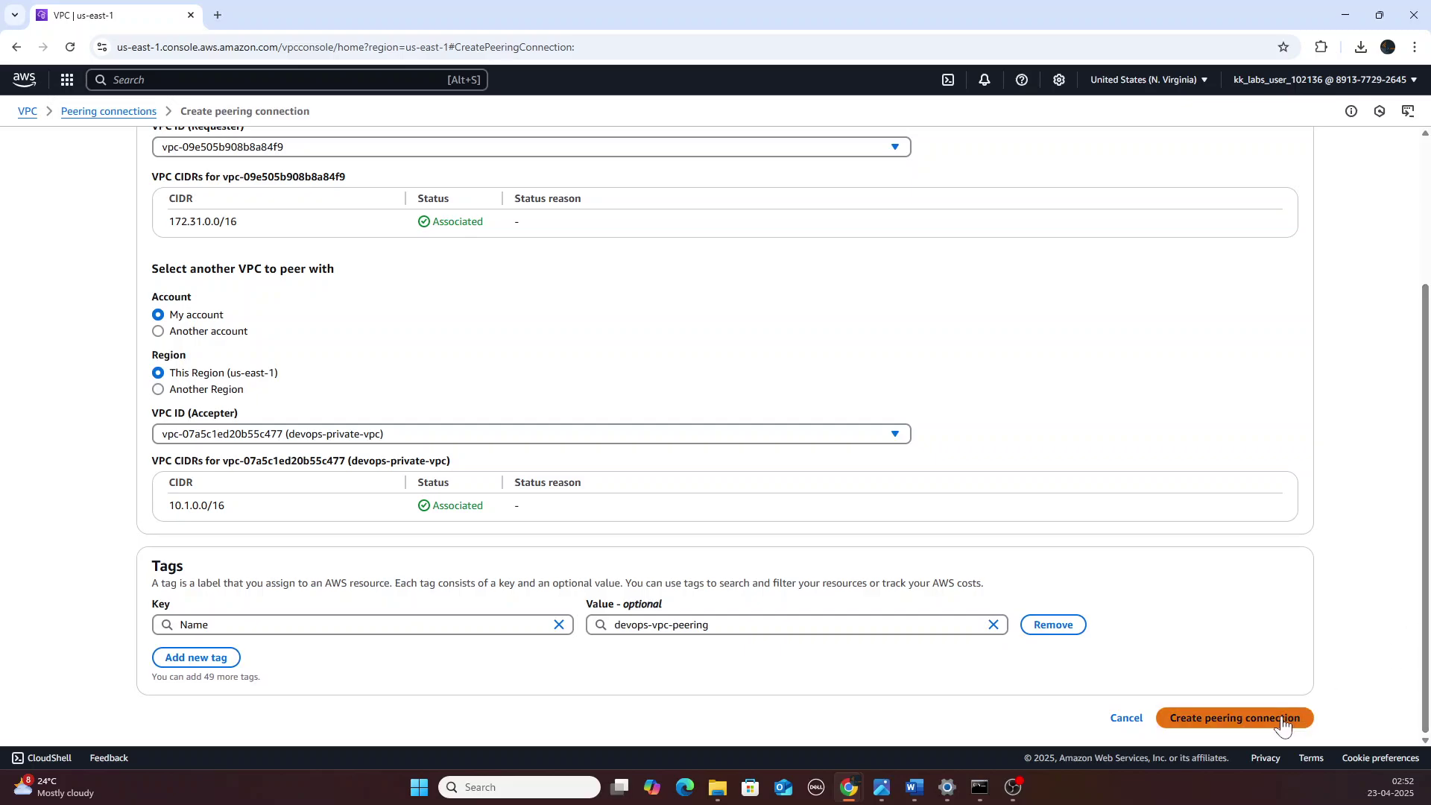
click(1282, 720)
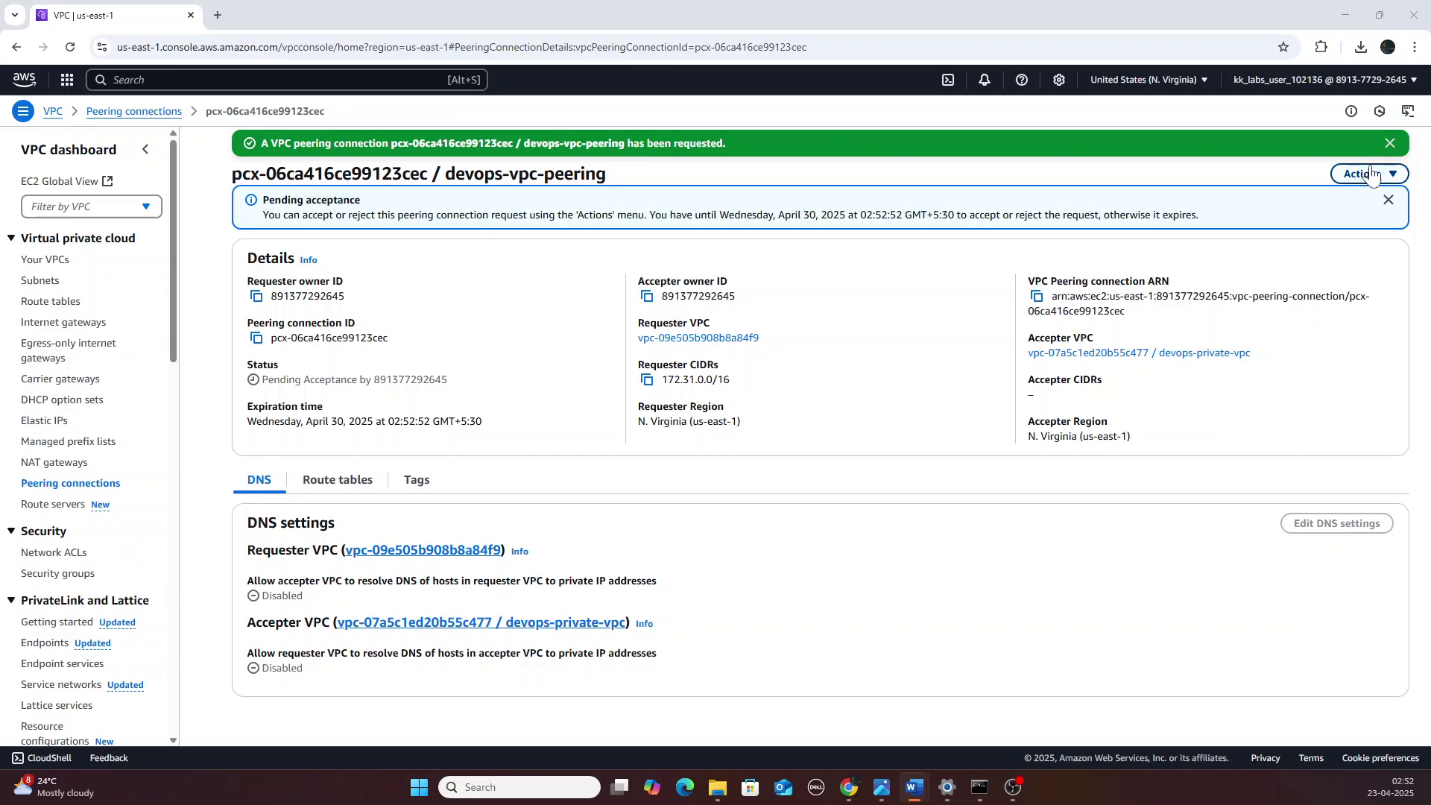
- Accept the pending request of the devops-vpc-peering connection
click(1395, 176)
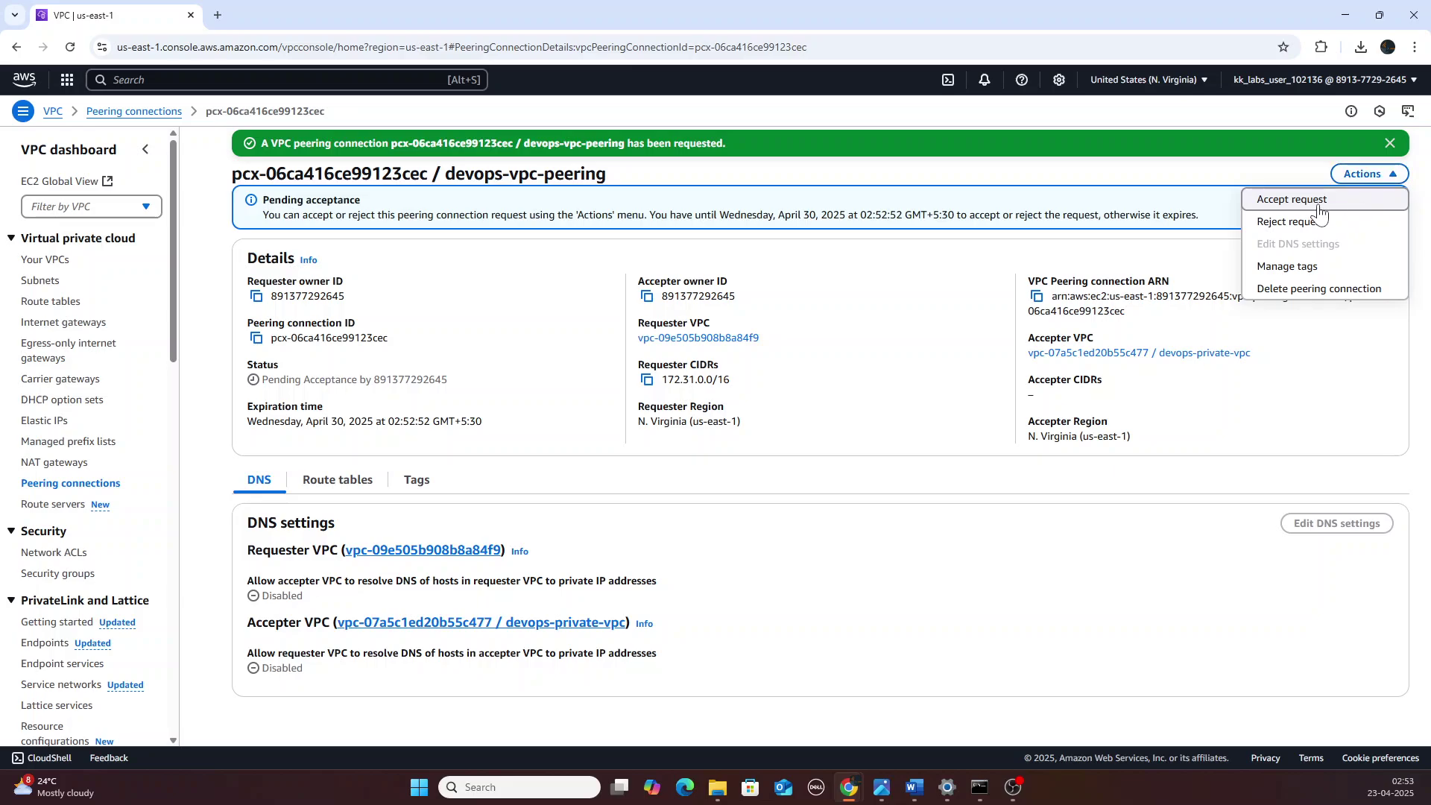
click(1321, 202)
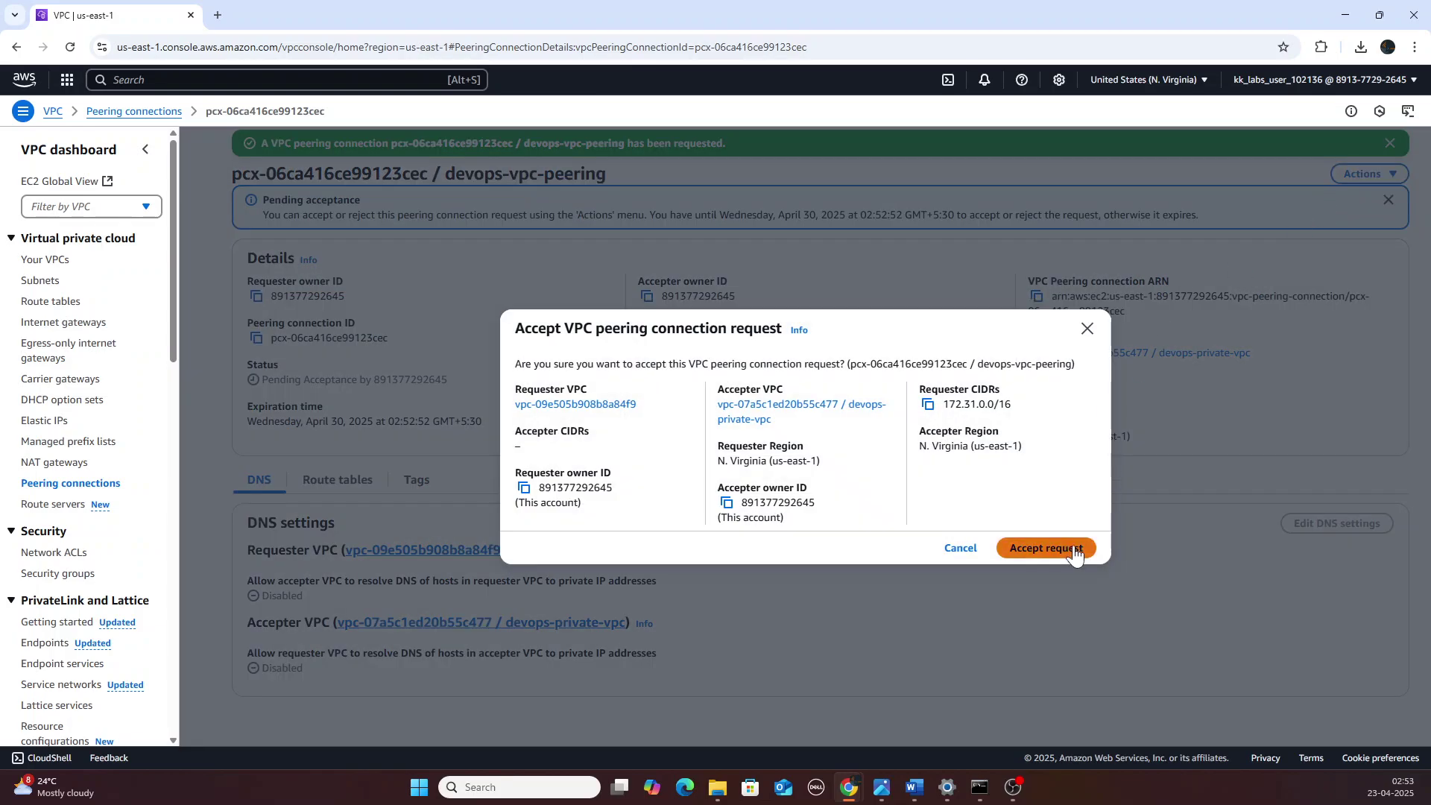
click(1066, 549)
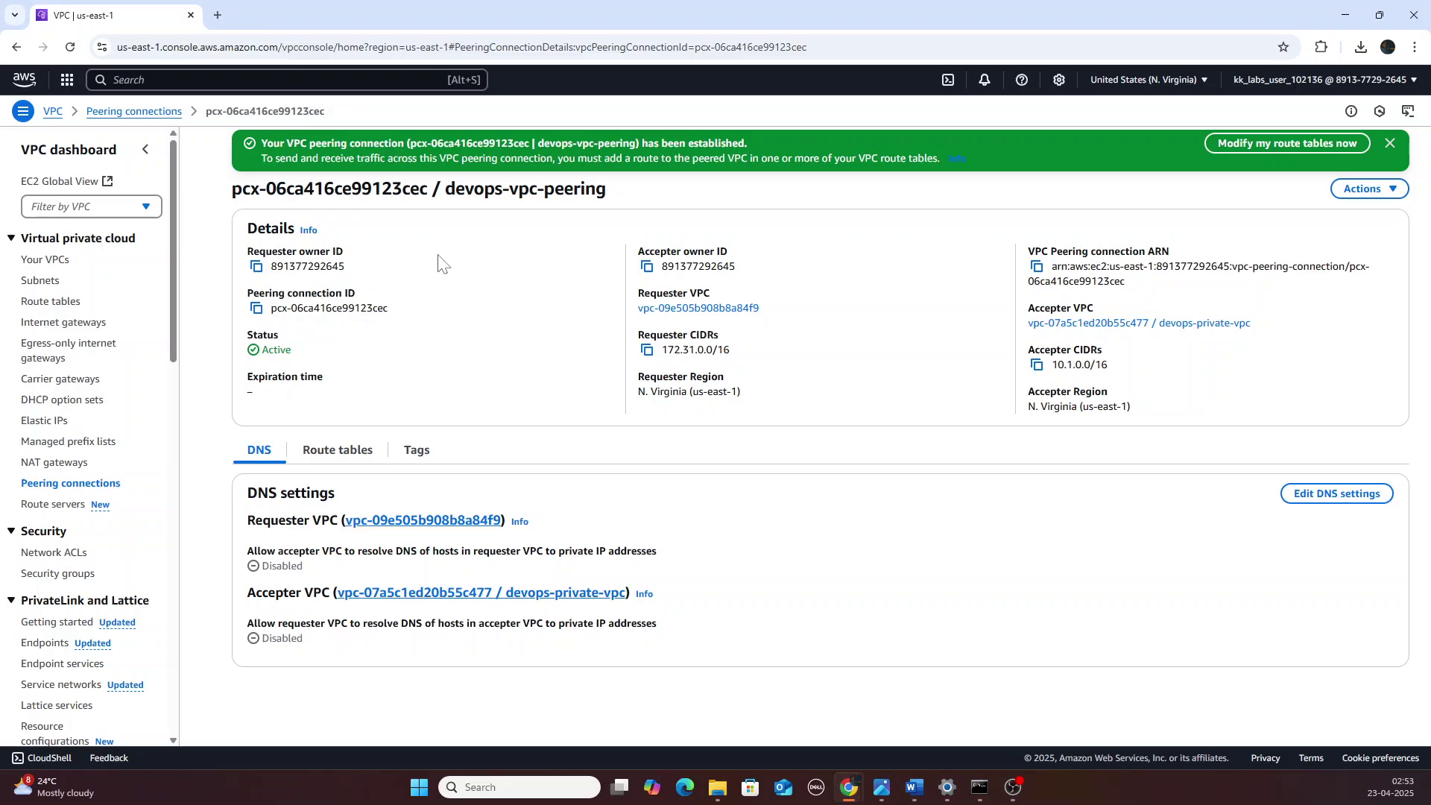
- Open the routes of the default VPC's main route table for editing
click(72, 304)
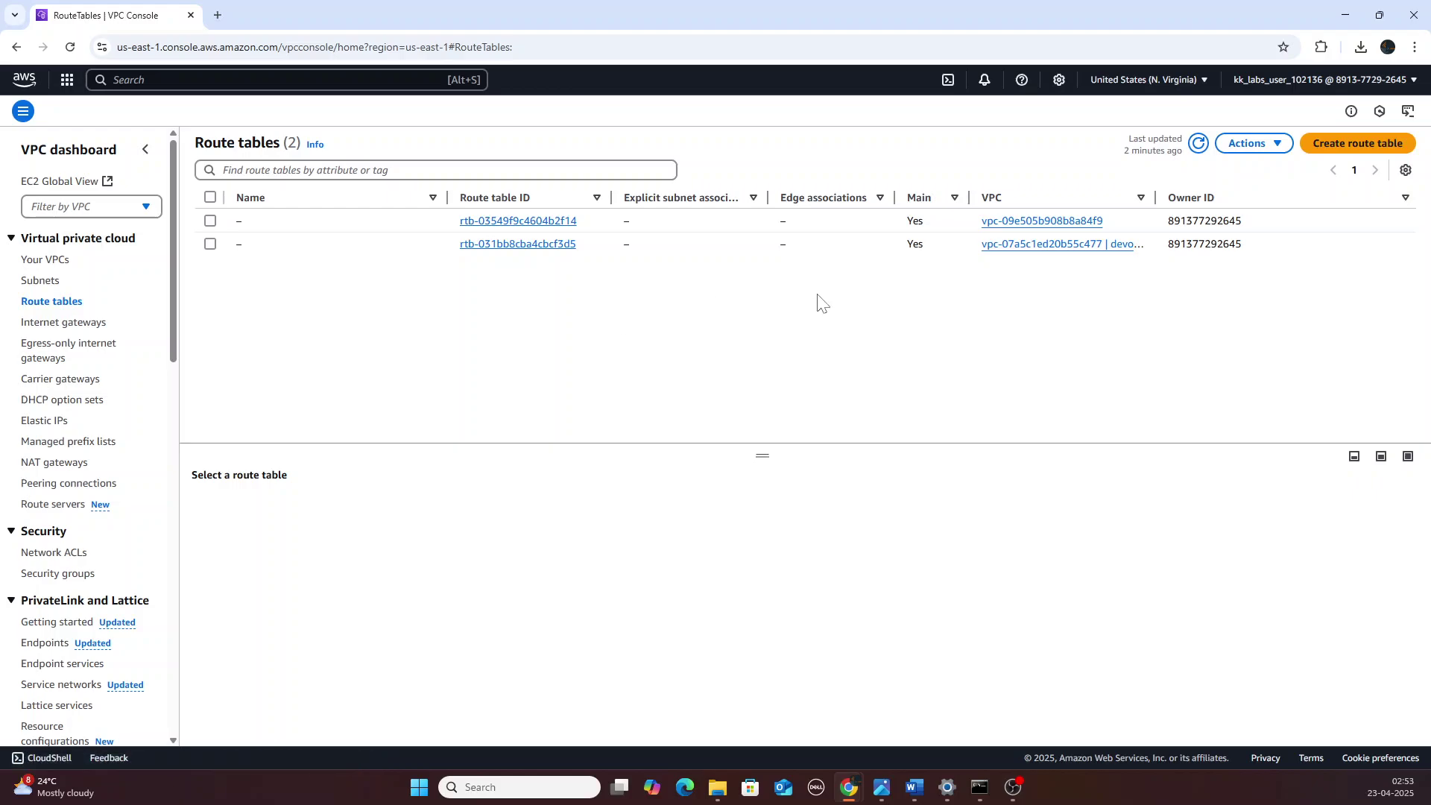
click(211, 221)
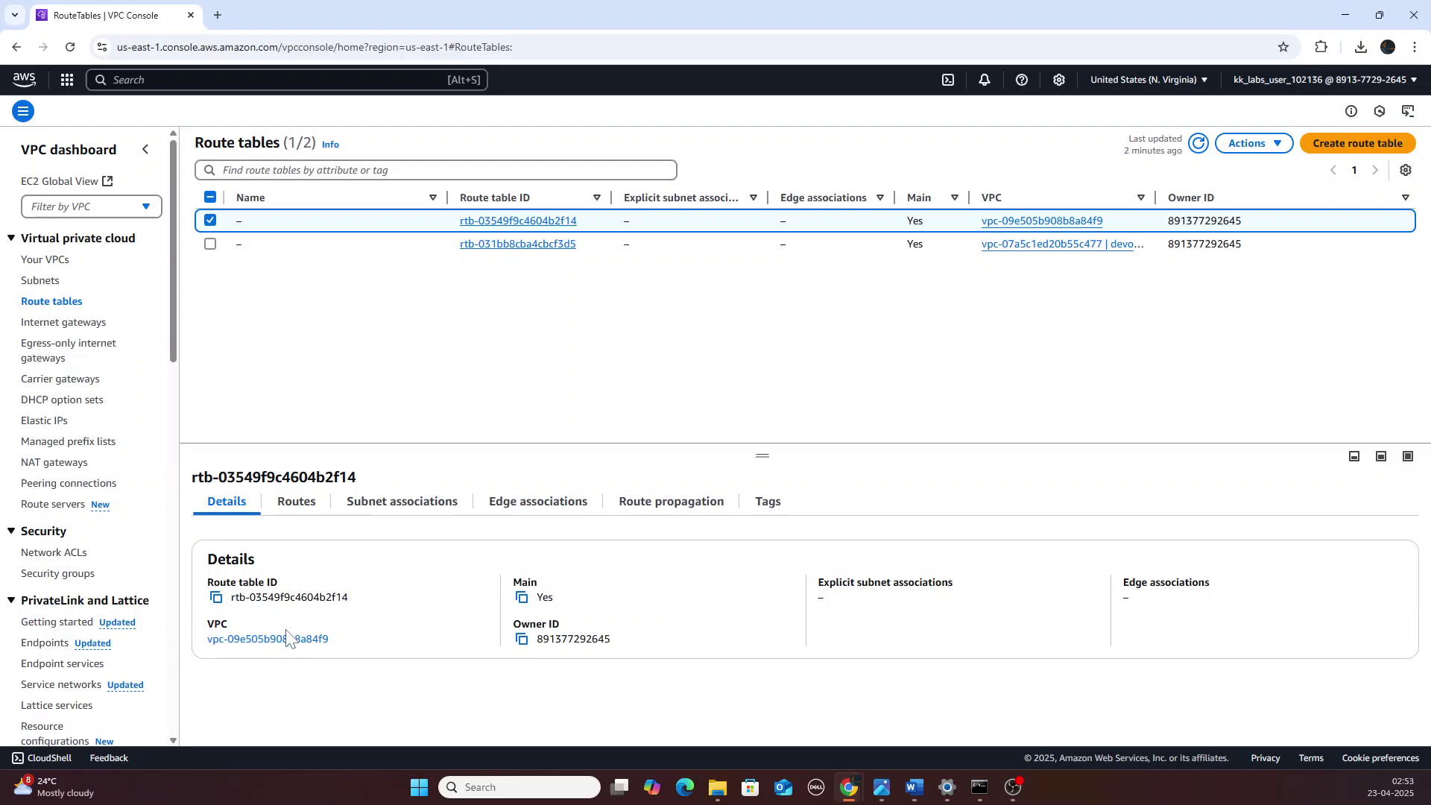
click(297, 505)
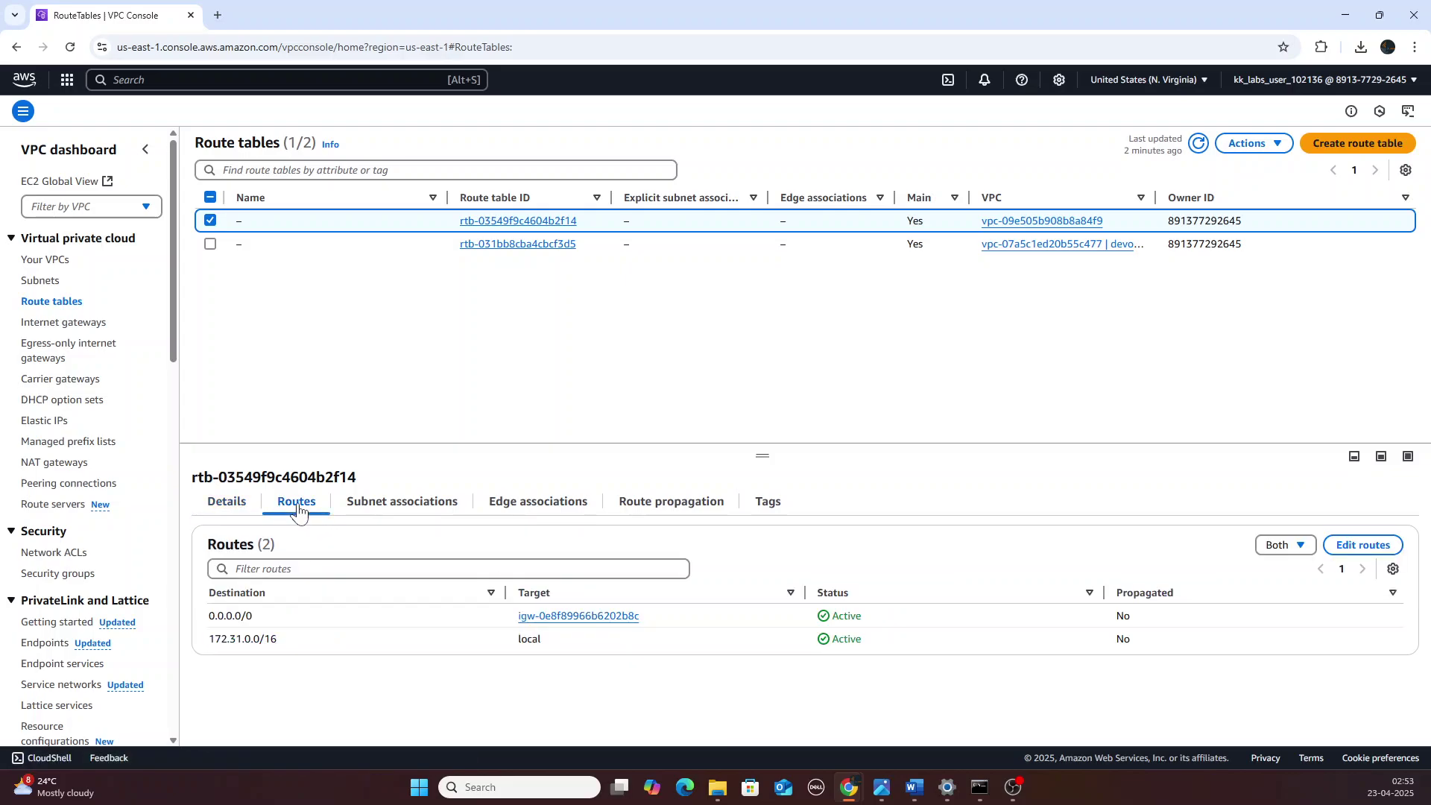
click(1360, 548)
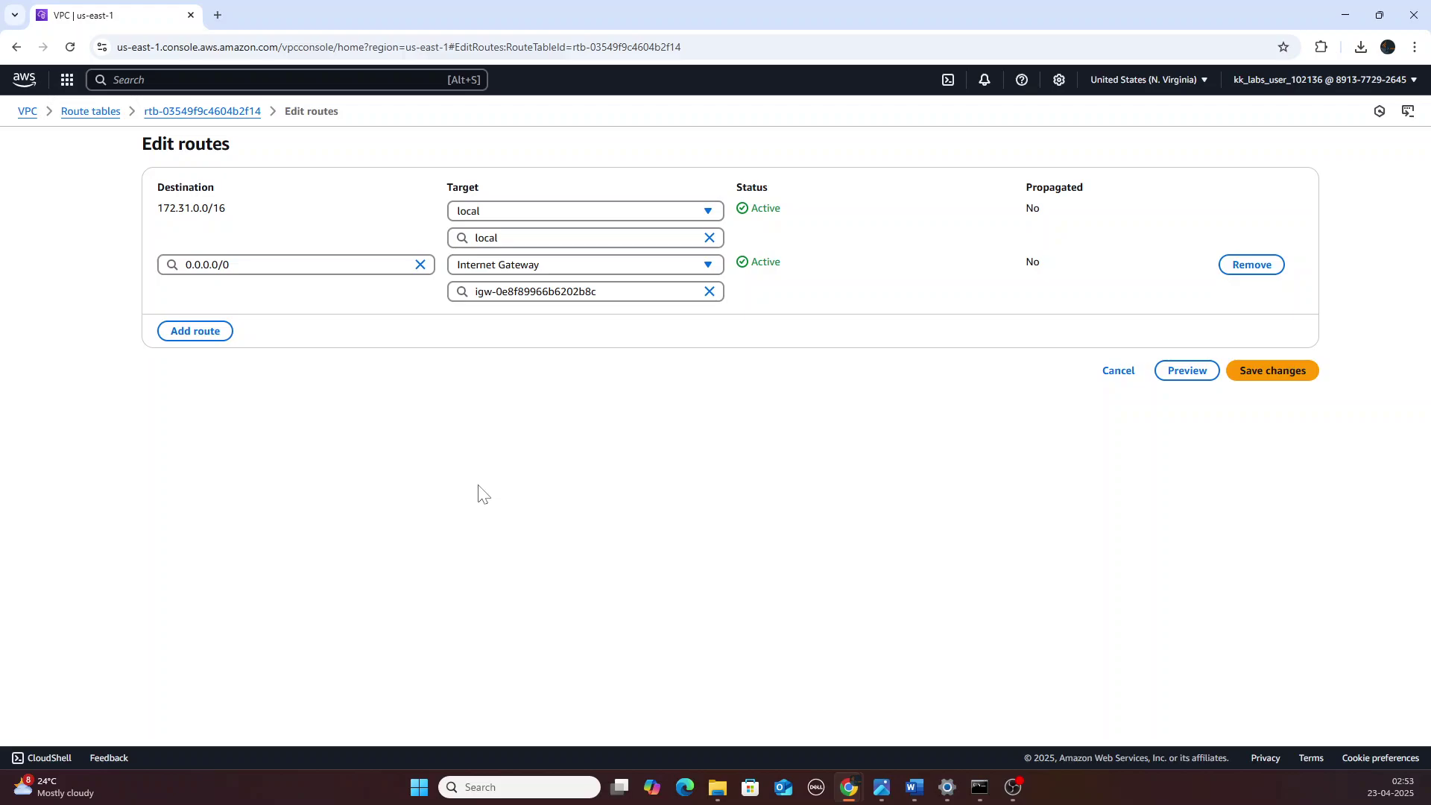
- Add a route with destination 10.1.0.0/16 to the default VPC's route table
click(198, 332)
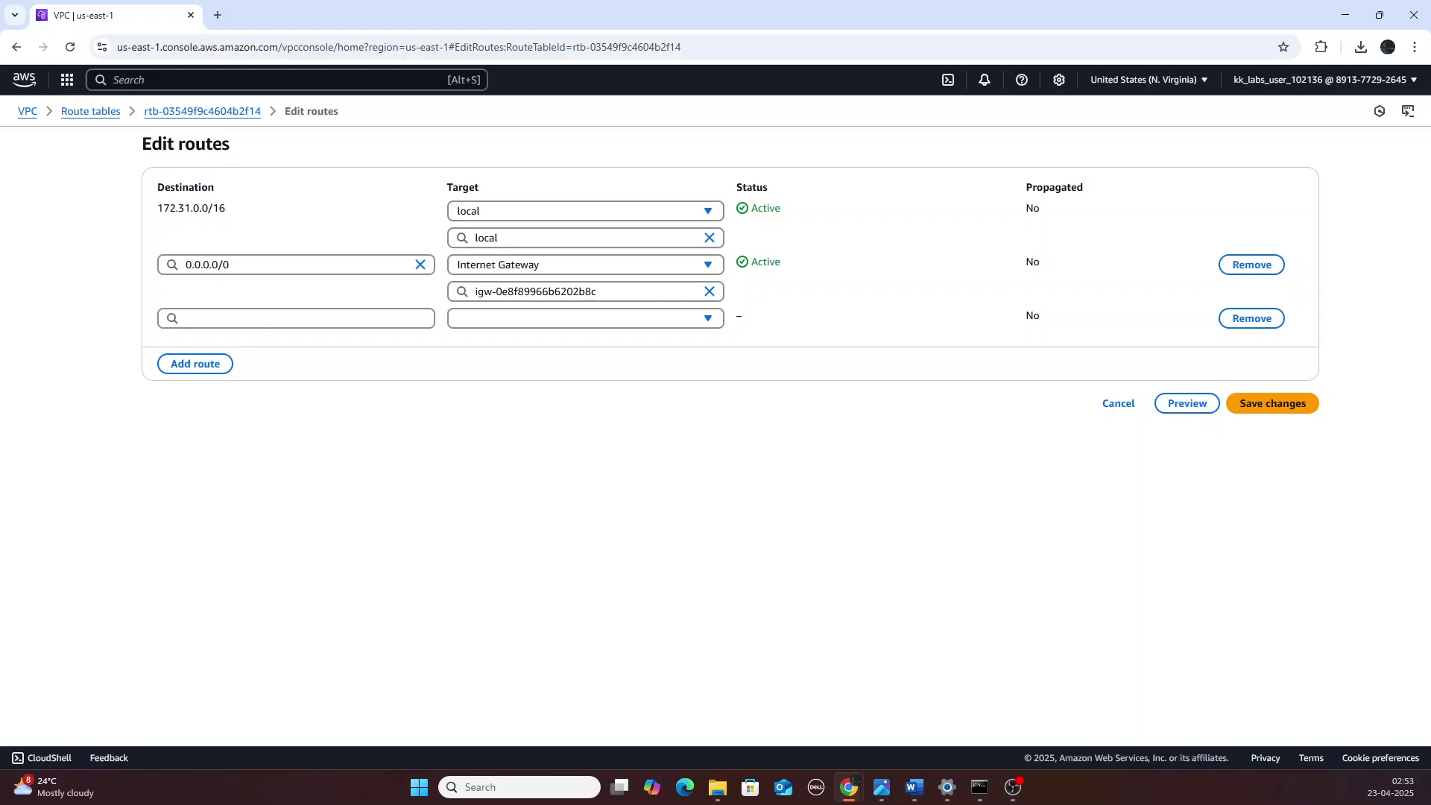
click(223, 318)
text(10.)
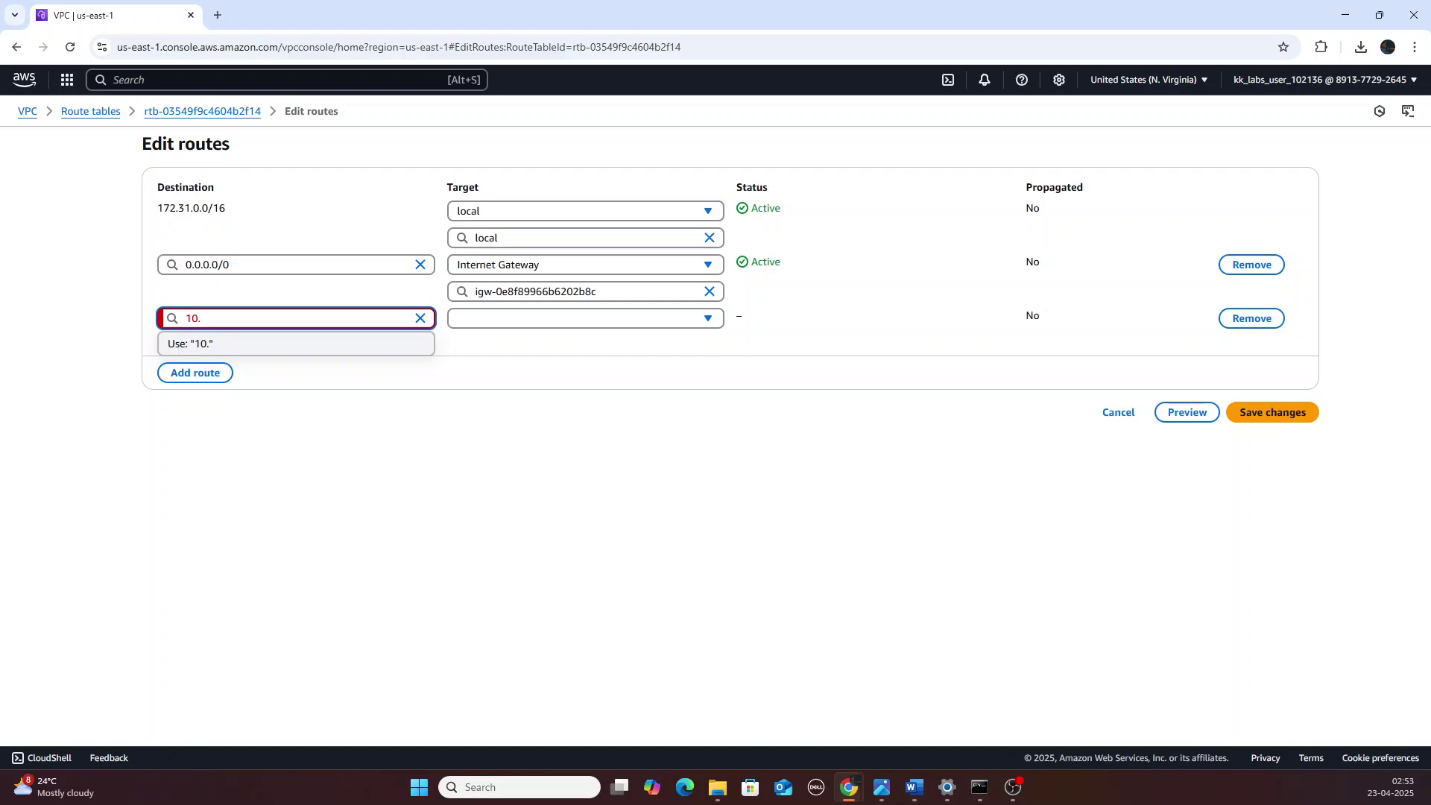
text(1.0)
text(0)
text(.0/1)
text(6)
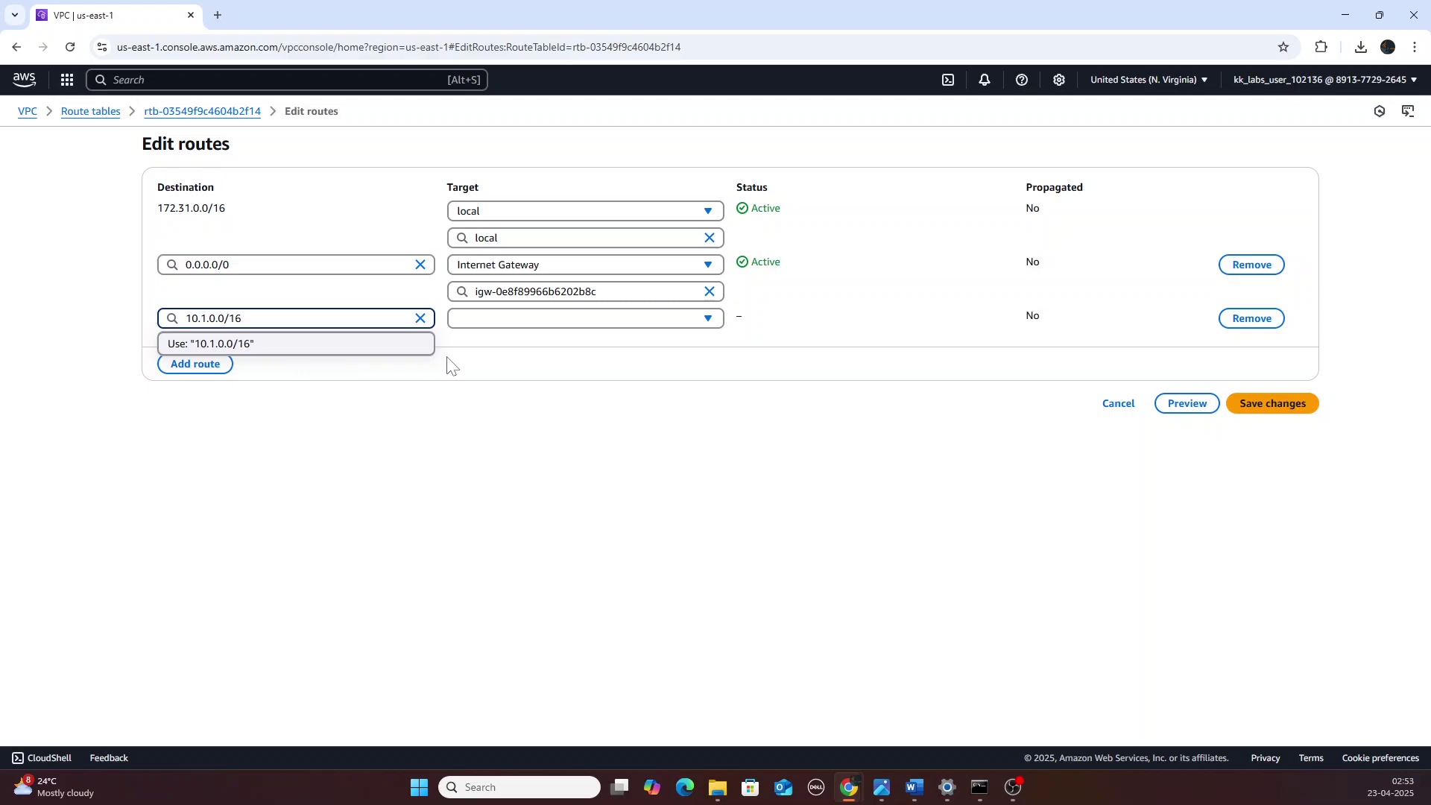
- Target the 10.1.0.0/16 route at the devops-vpc-peering peering connection and save the route changes
click(707, 325)
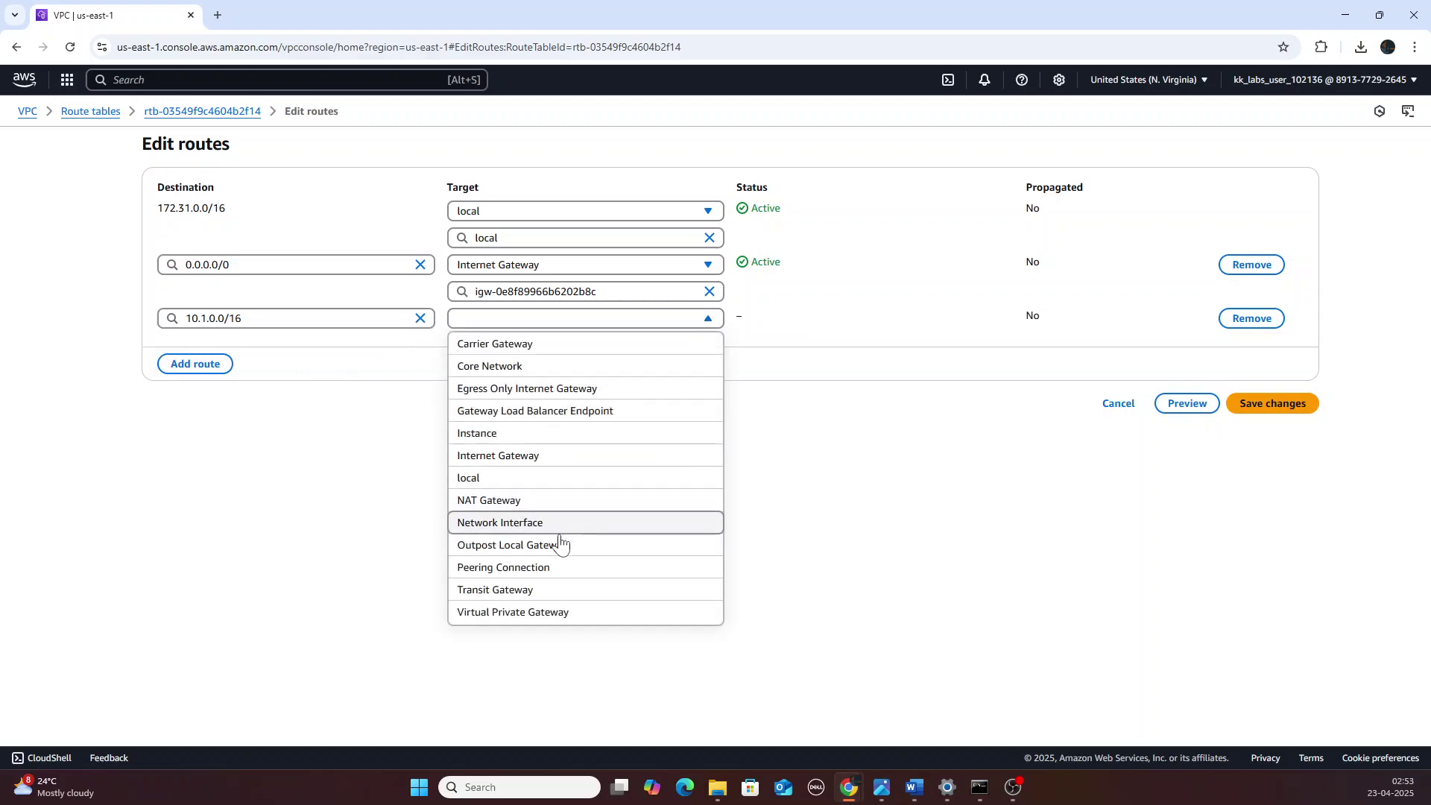
click(553, 568)
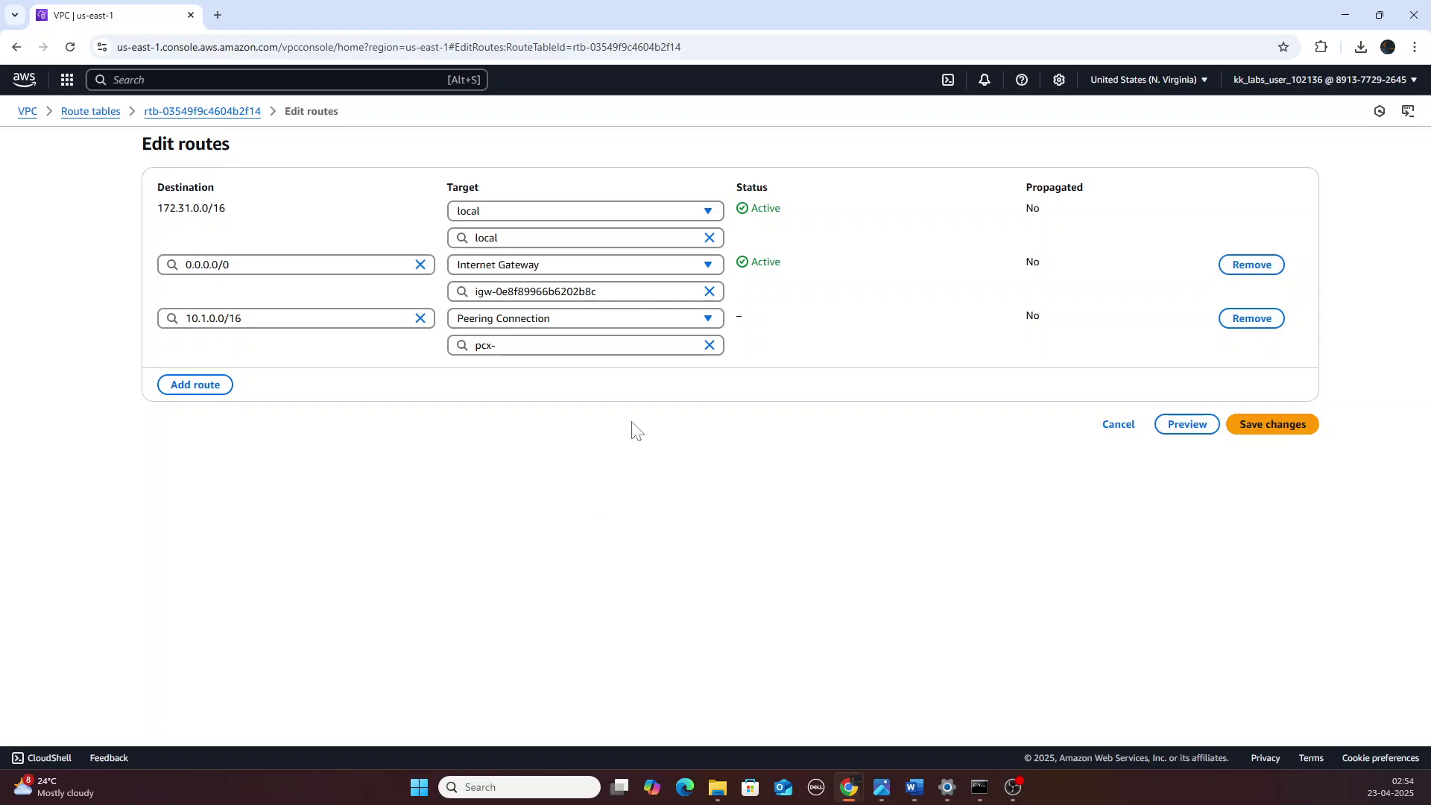
click(596, 345)
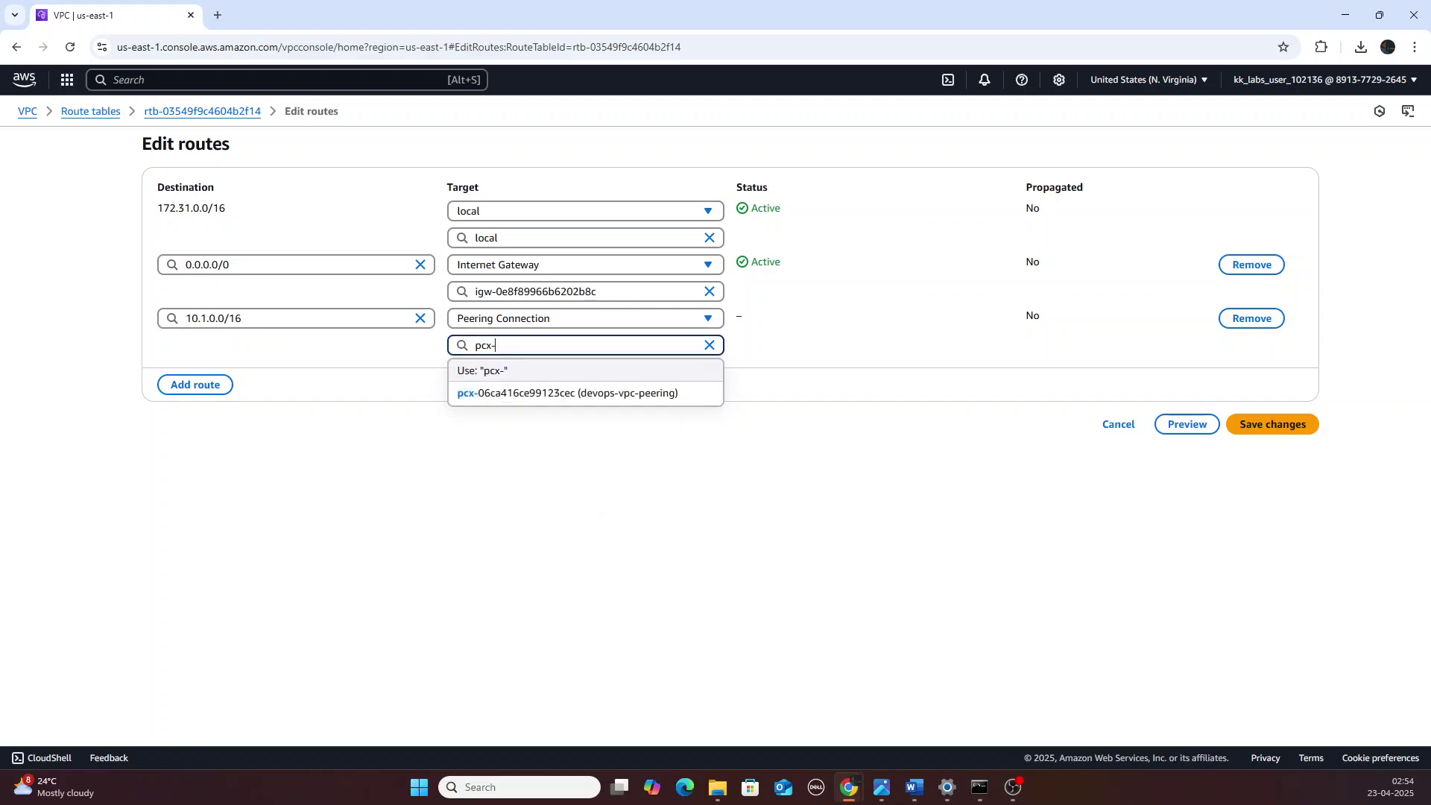
click(608, 402)
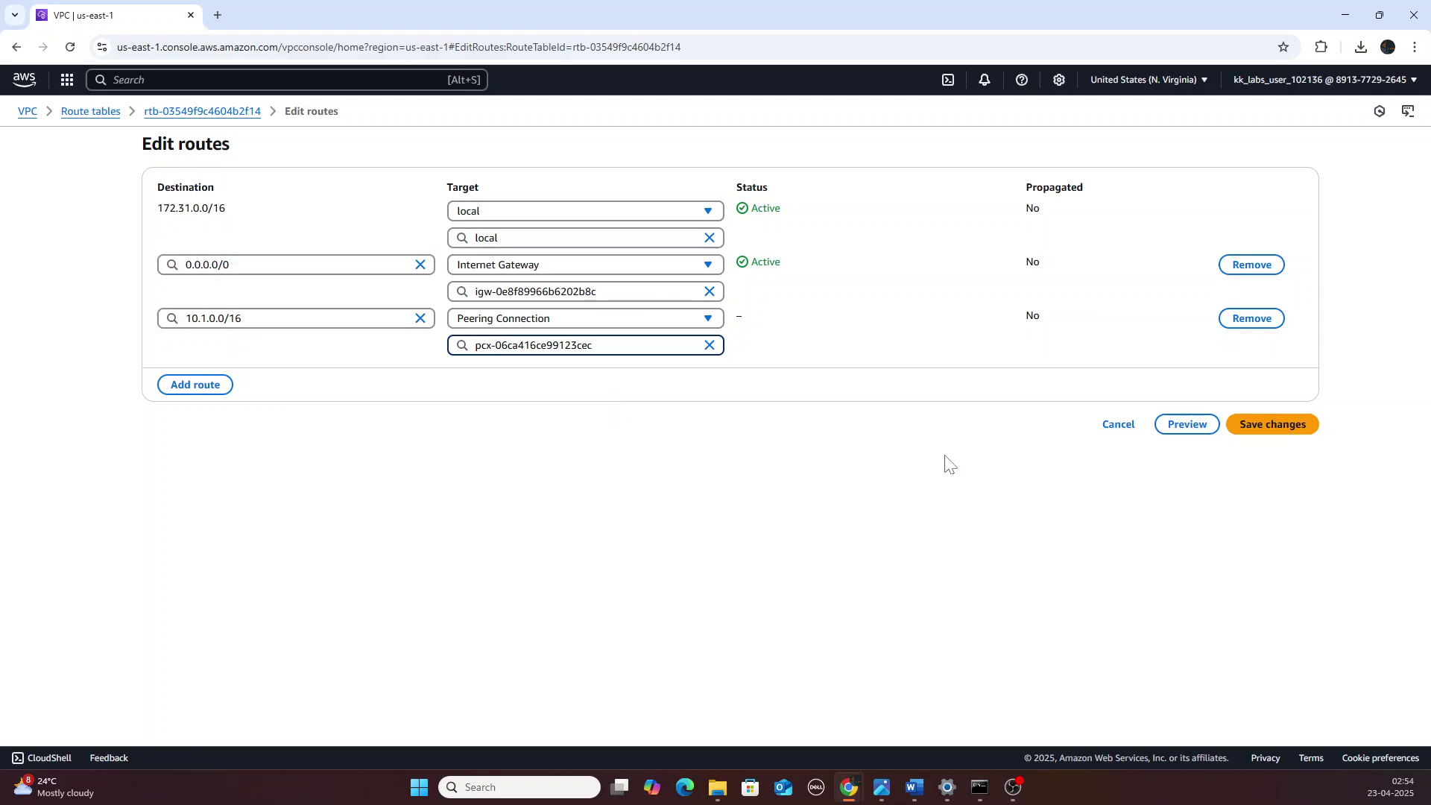
click(1289, 434)
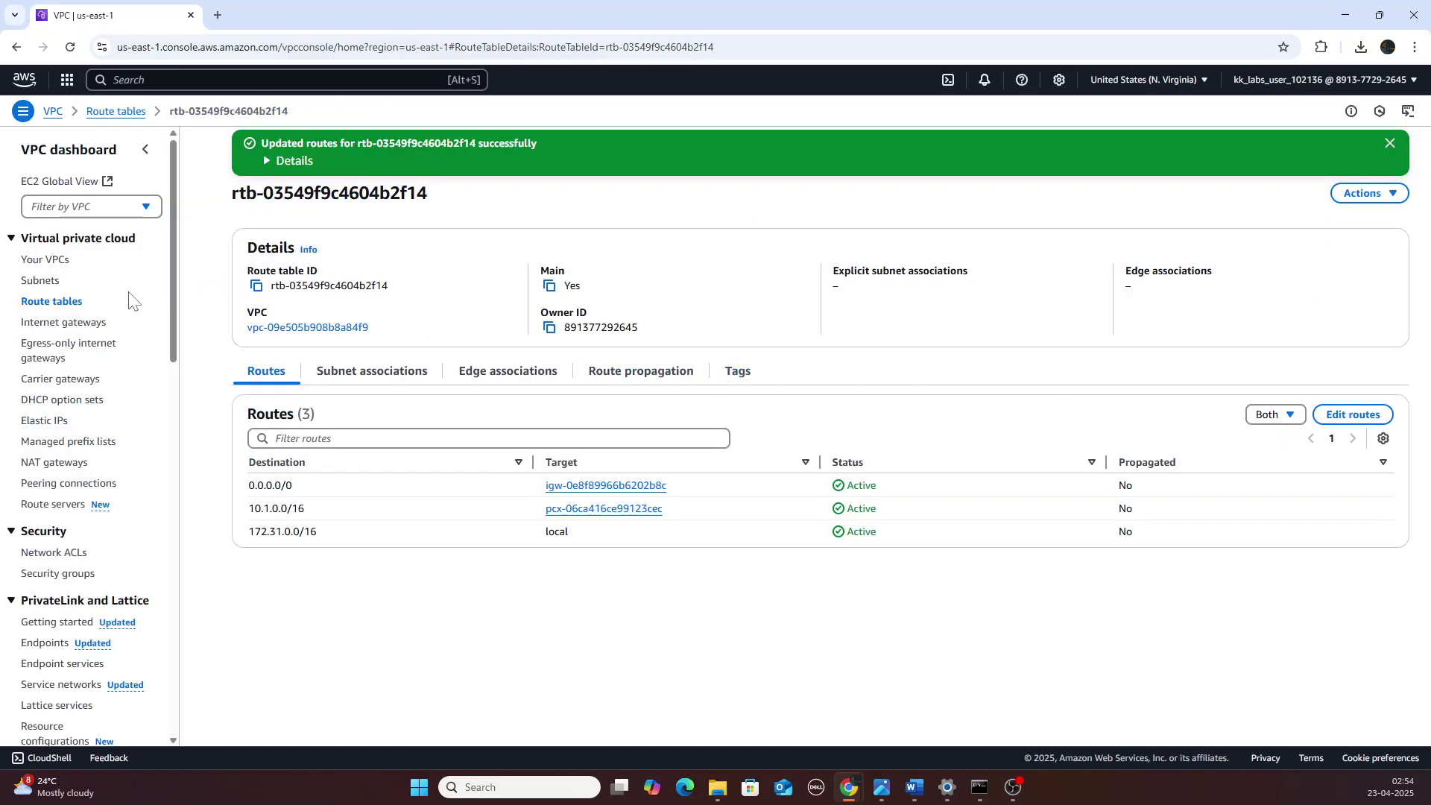
- Return to the route tables, select only the devops-private-vpc one, and open its routes for editing
click(73, 305)
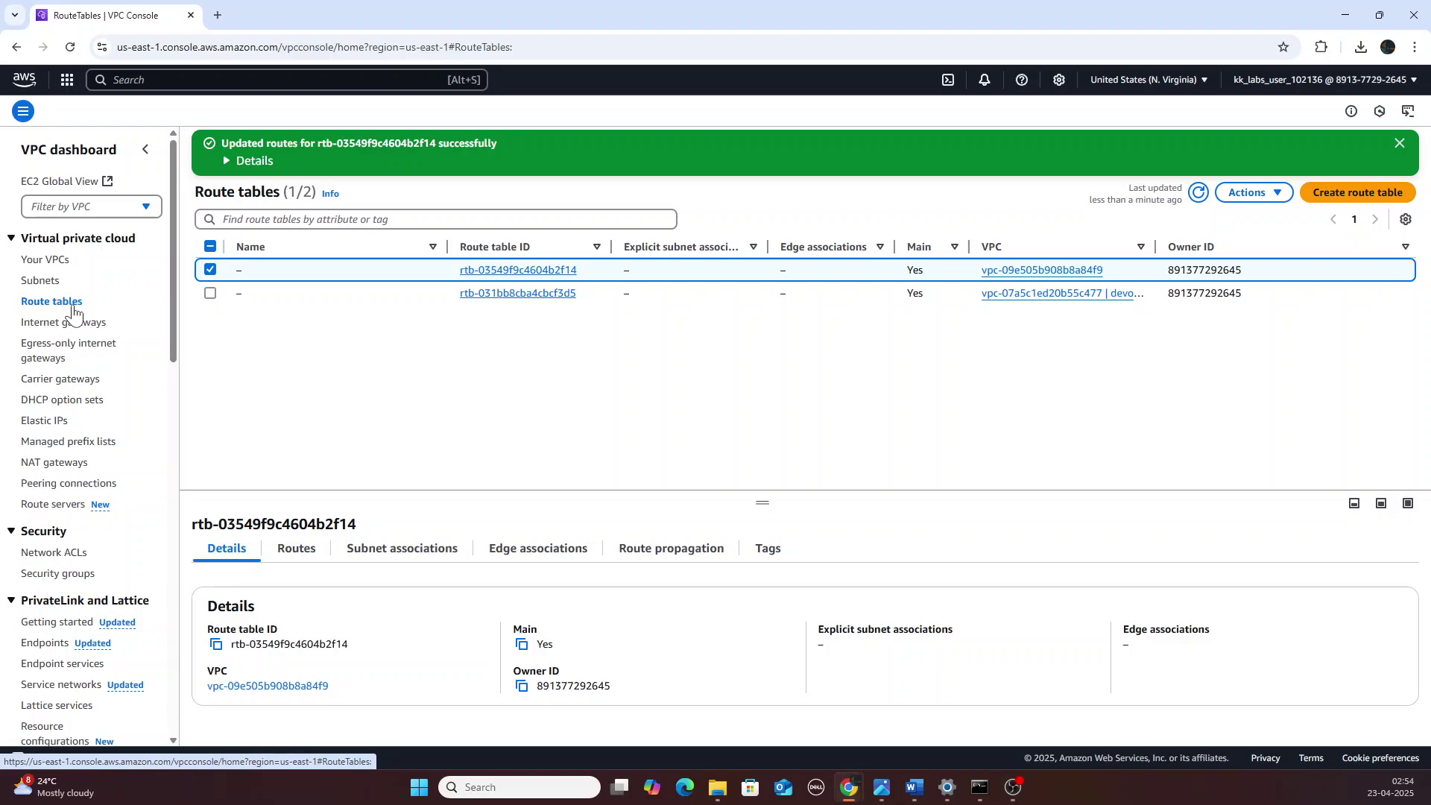
click(211, 294)
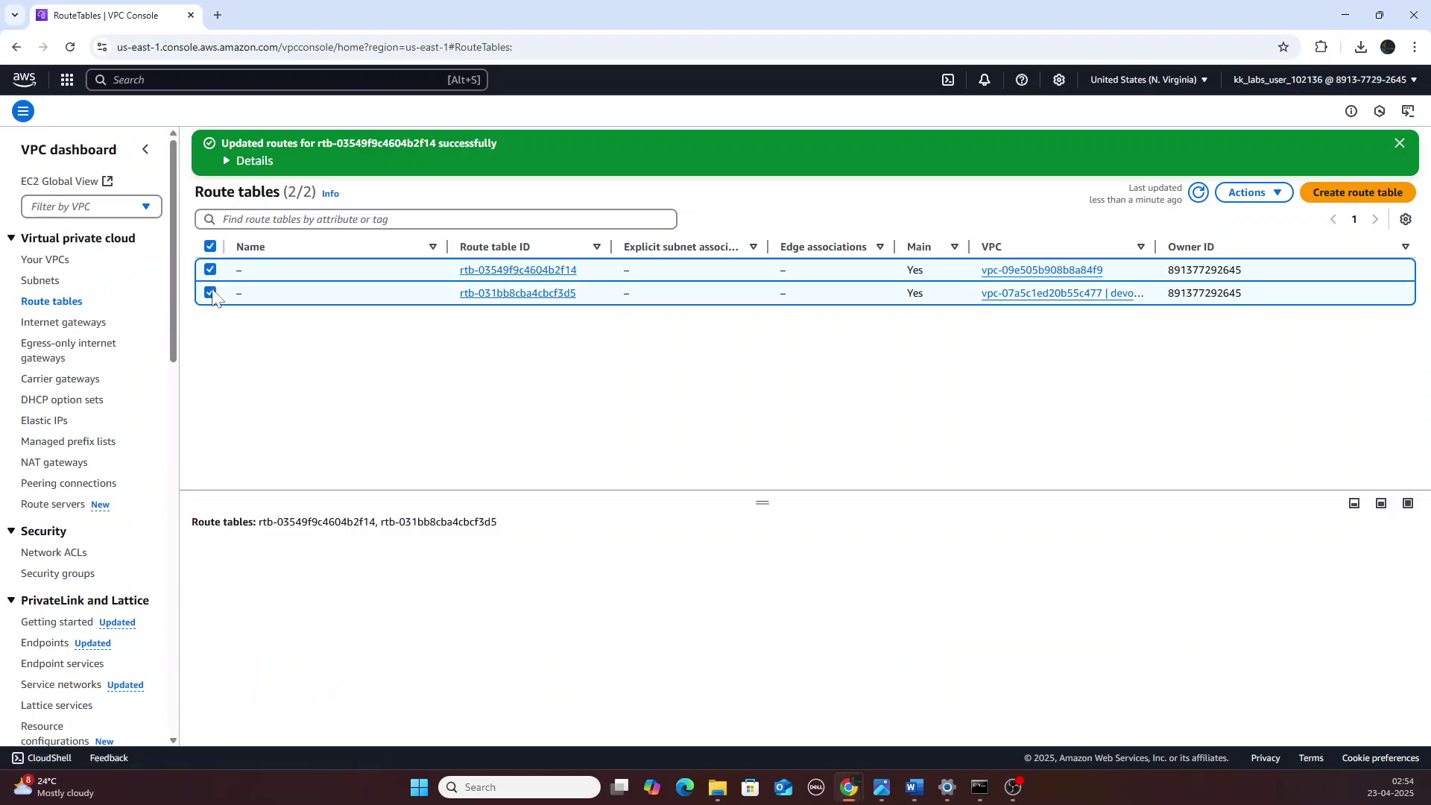
click(212, 272)
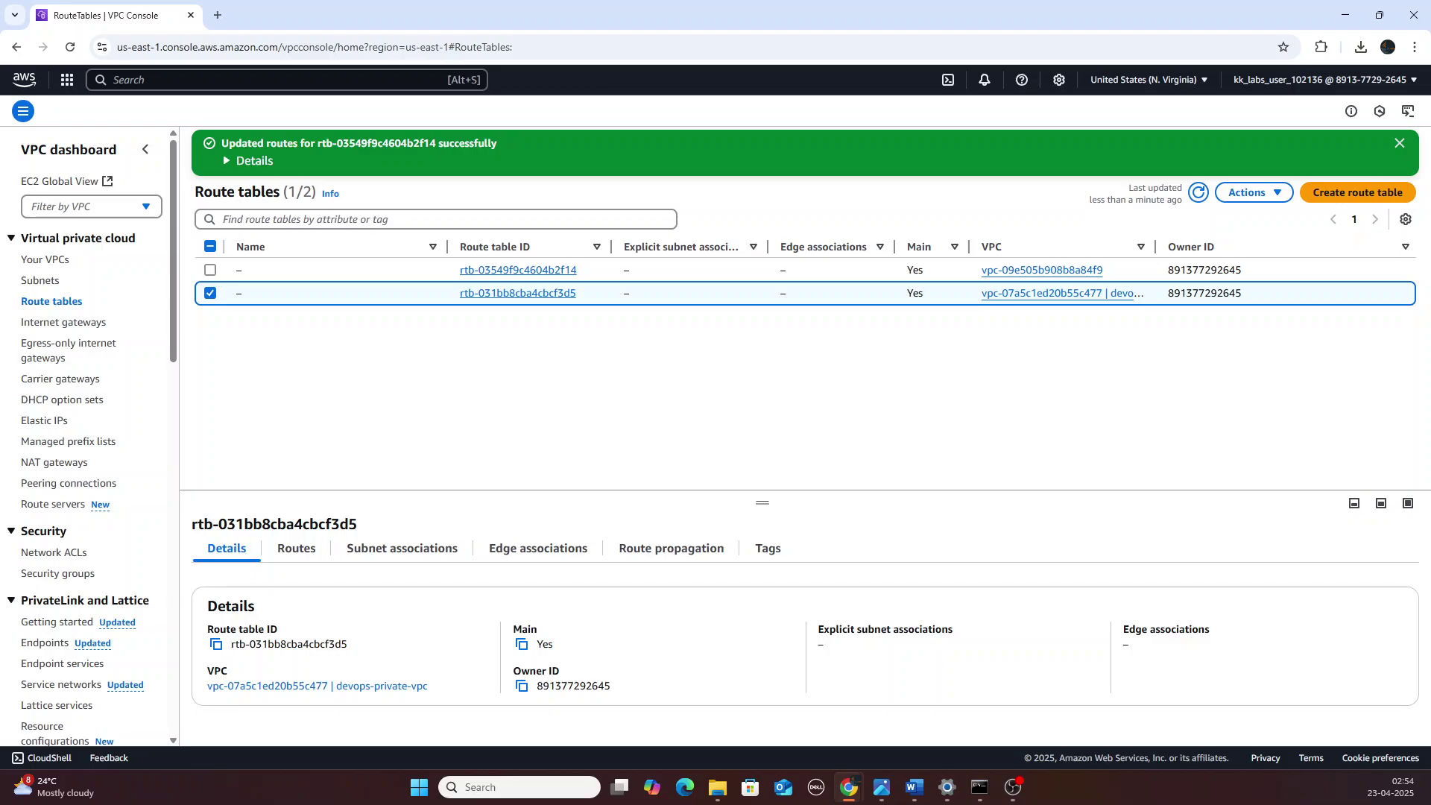
key(alt+Tab)
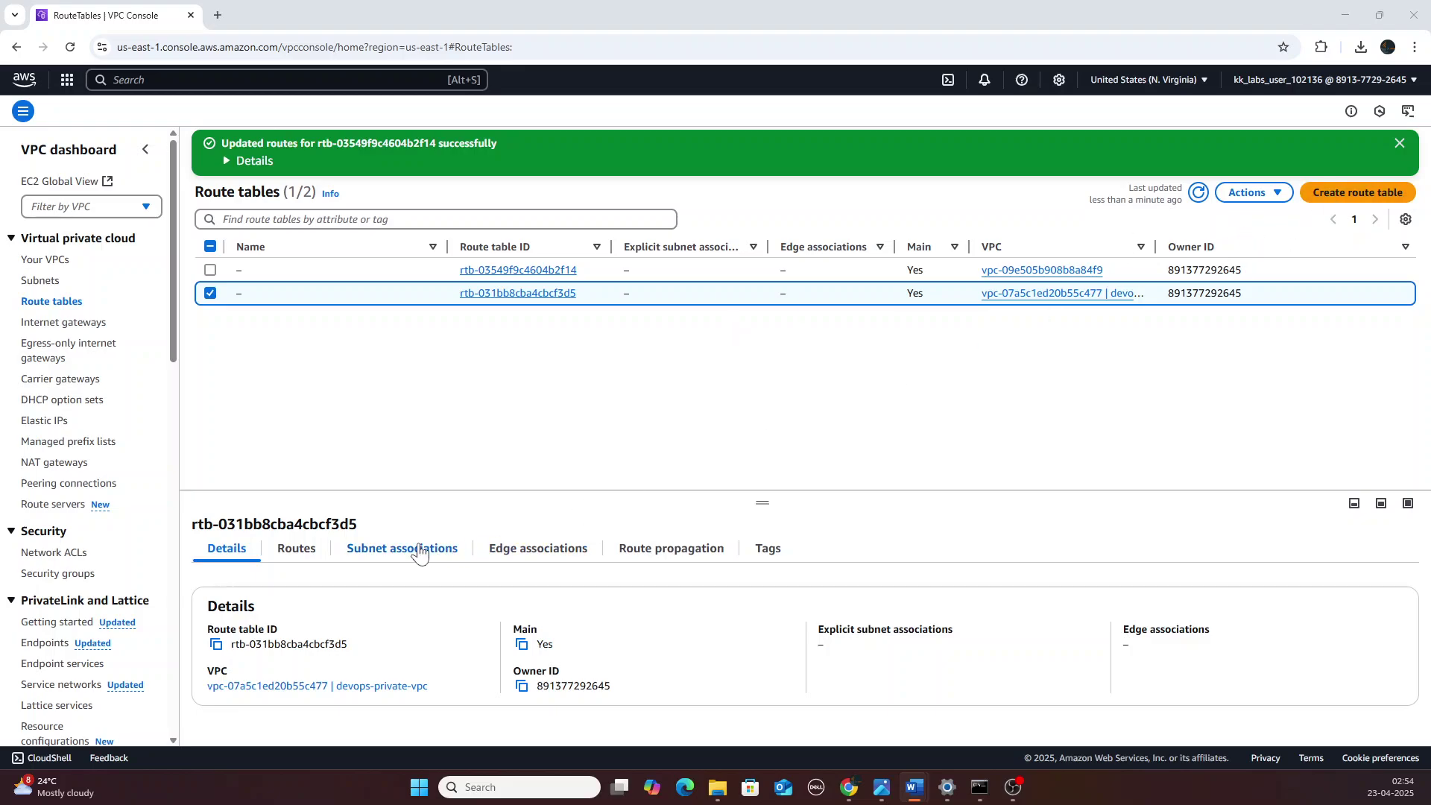
click(321, 552)
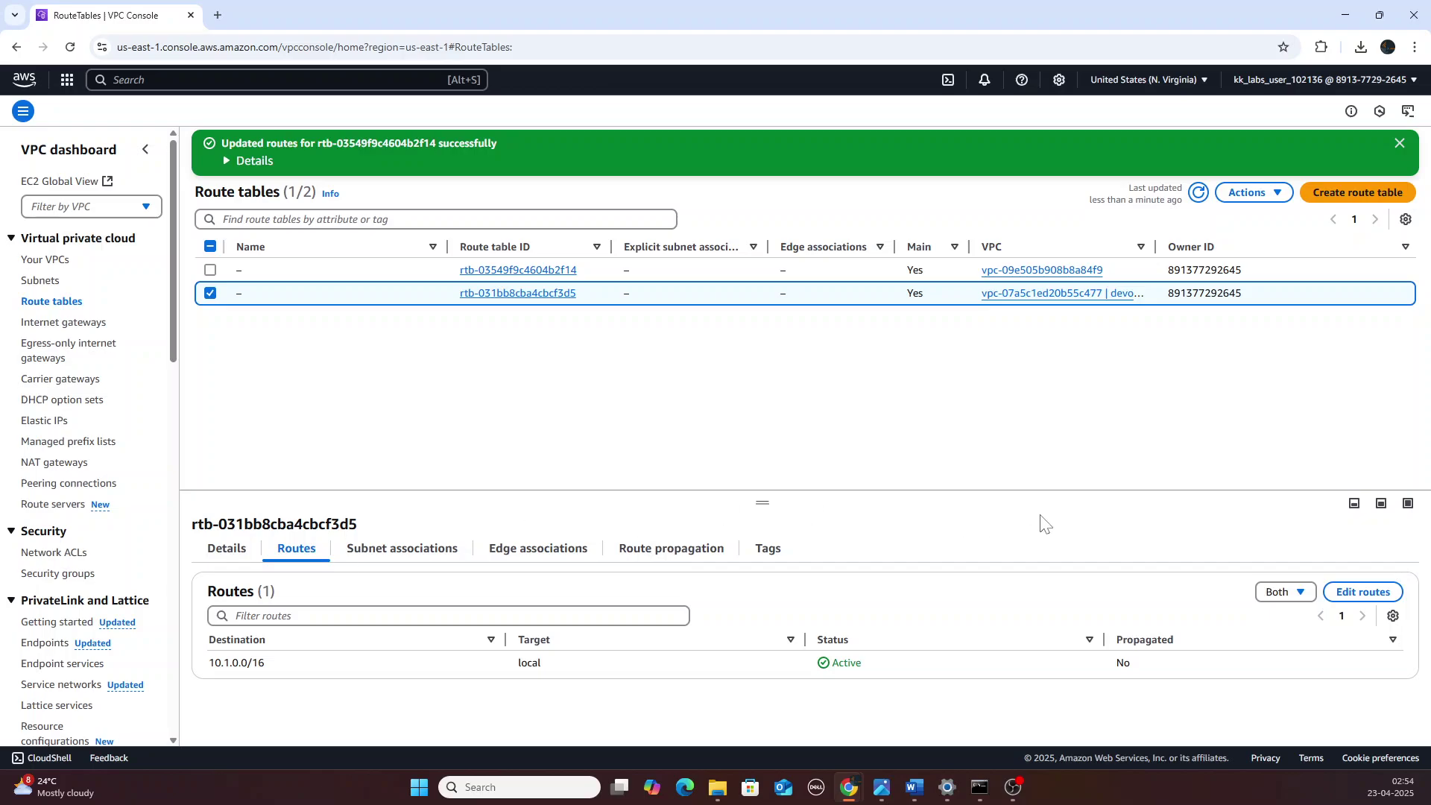
click(1372, 592)
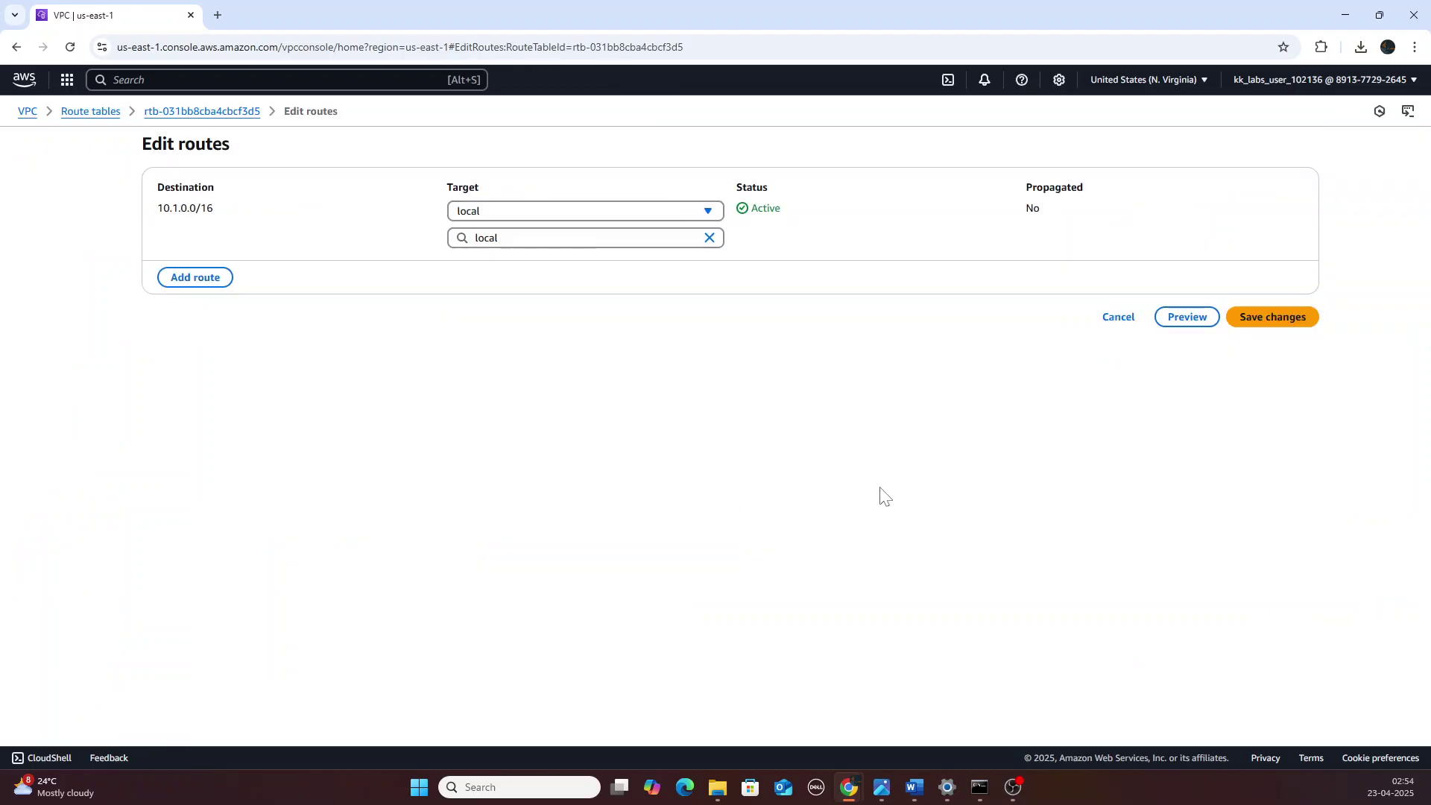
- Add a route with destination 172.31.0.0/16 to the devops-private-vpc route table
click(200, 290)
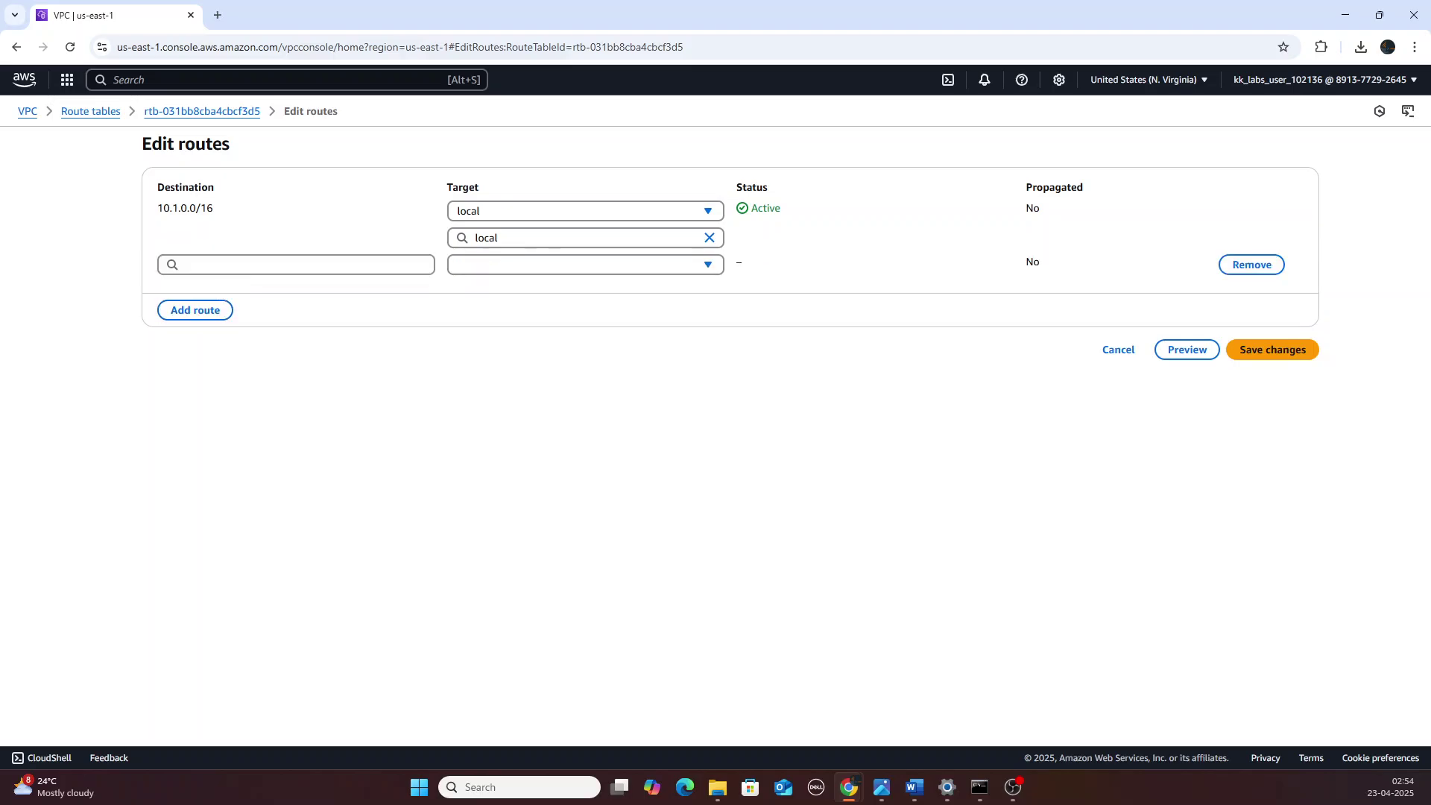
click(296, 264)
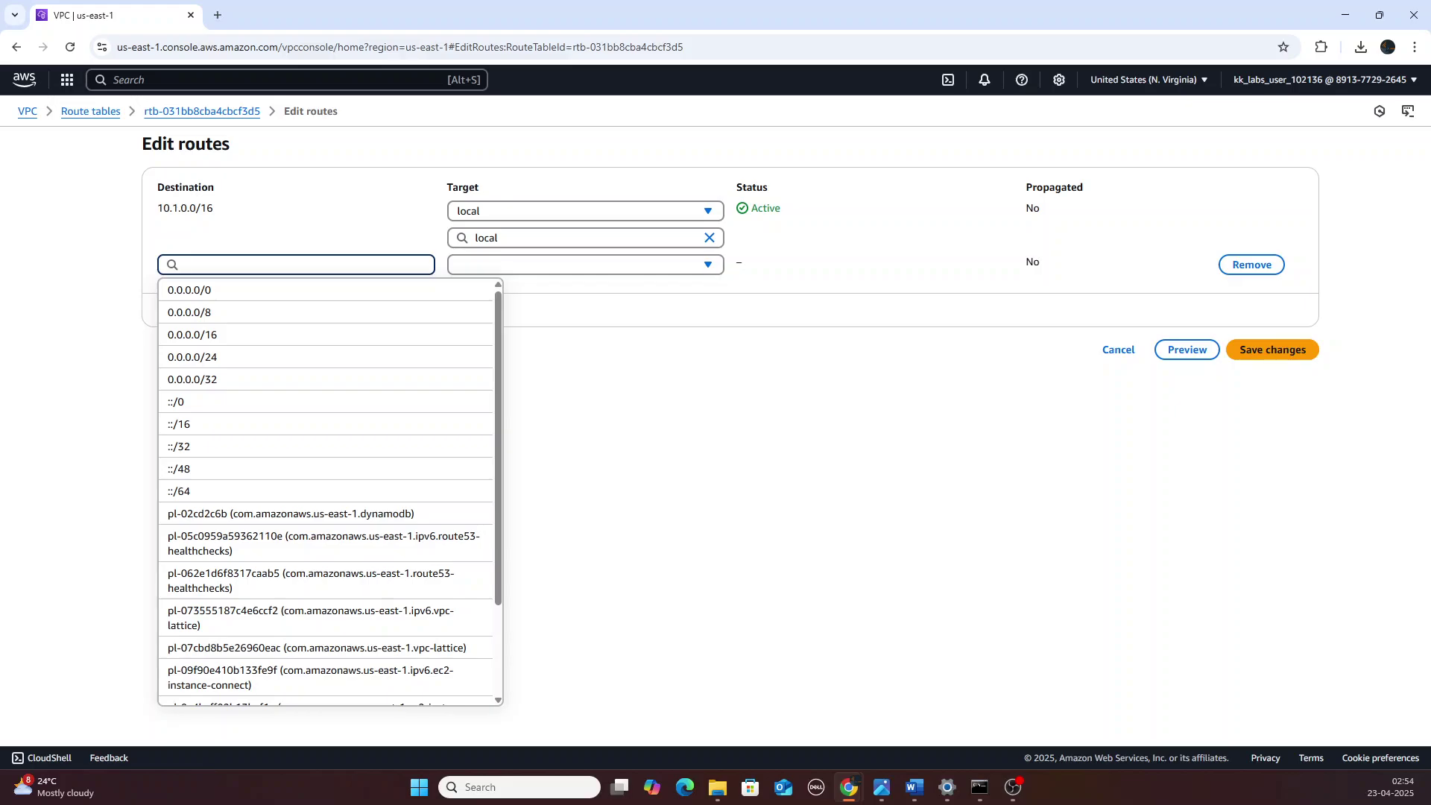
text(172)
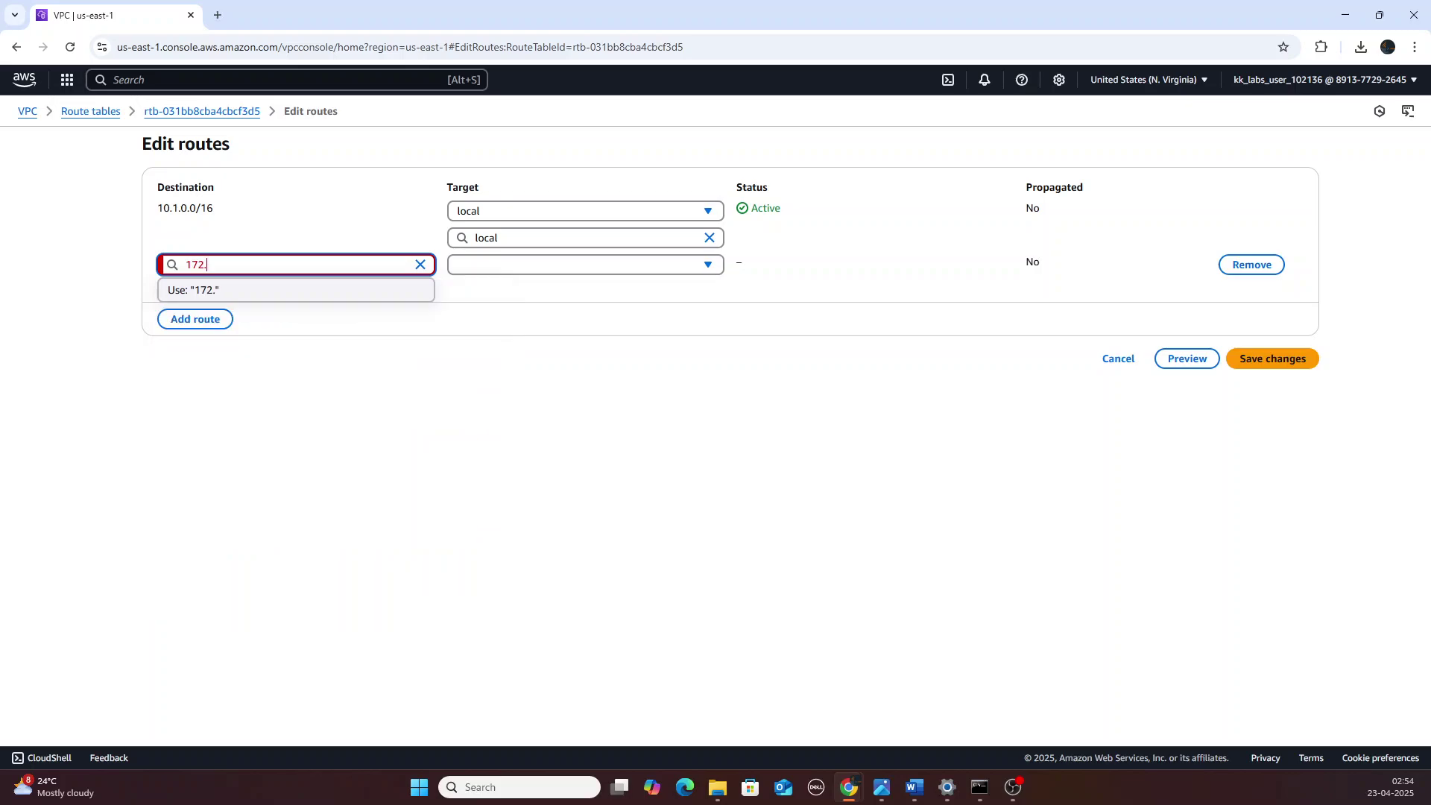
text(.31.0.0/16)
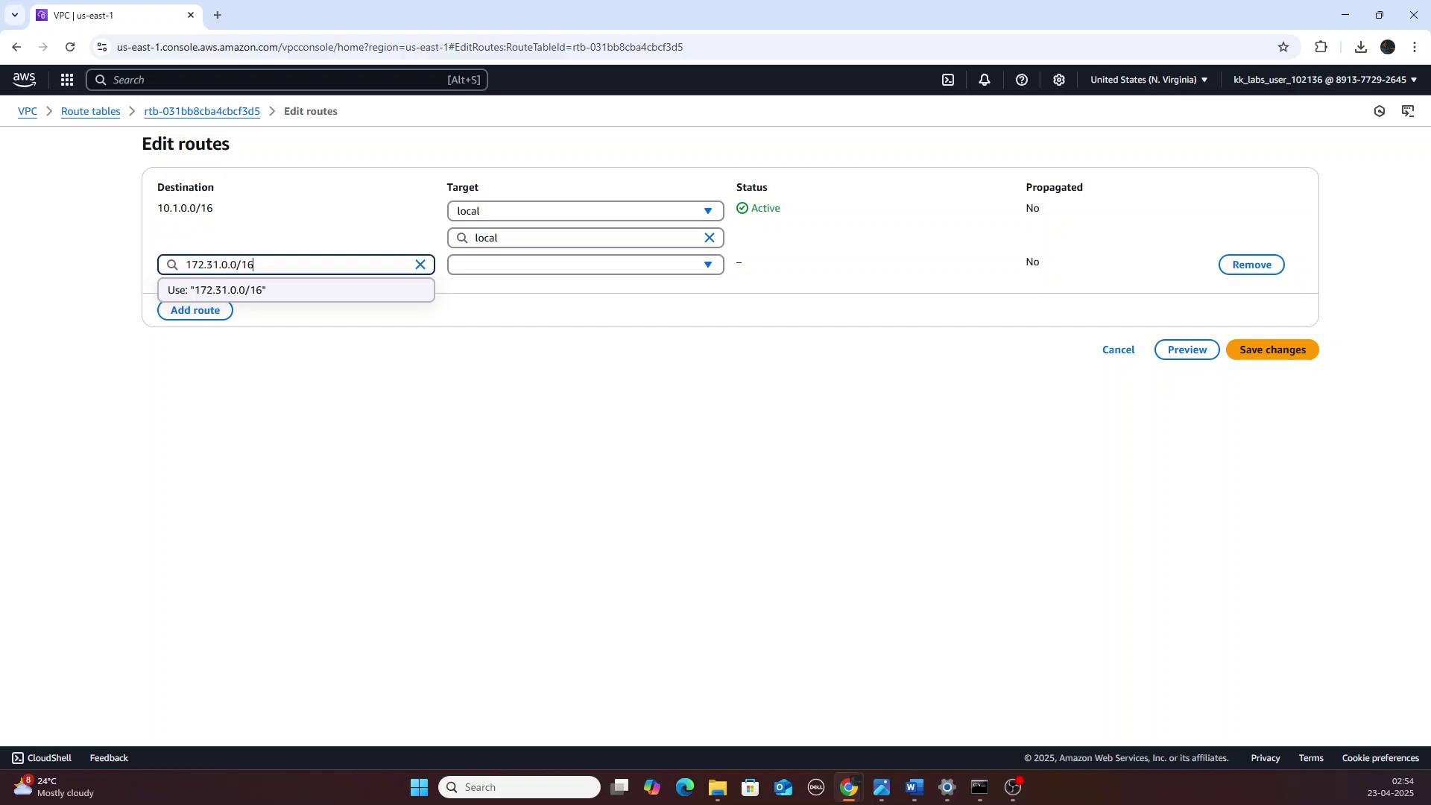
- Target the 172.31.0.0/16 route at the devops-vpc-peering peering connection and save the route changes
click(707, 266)
click(537, 515)
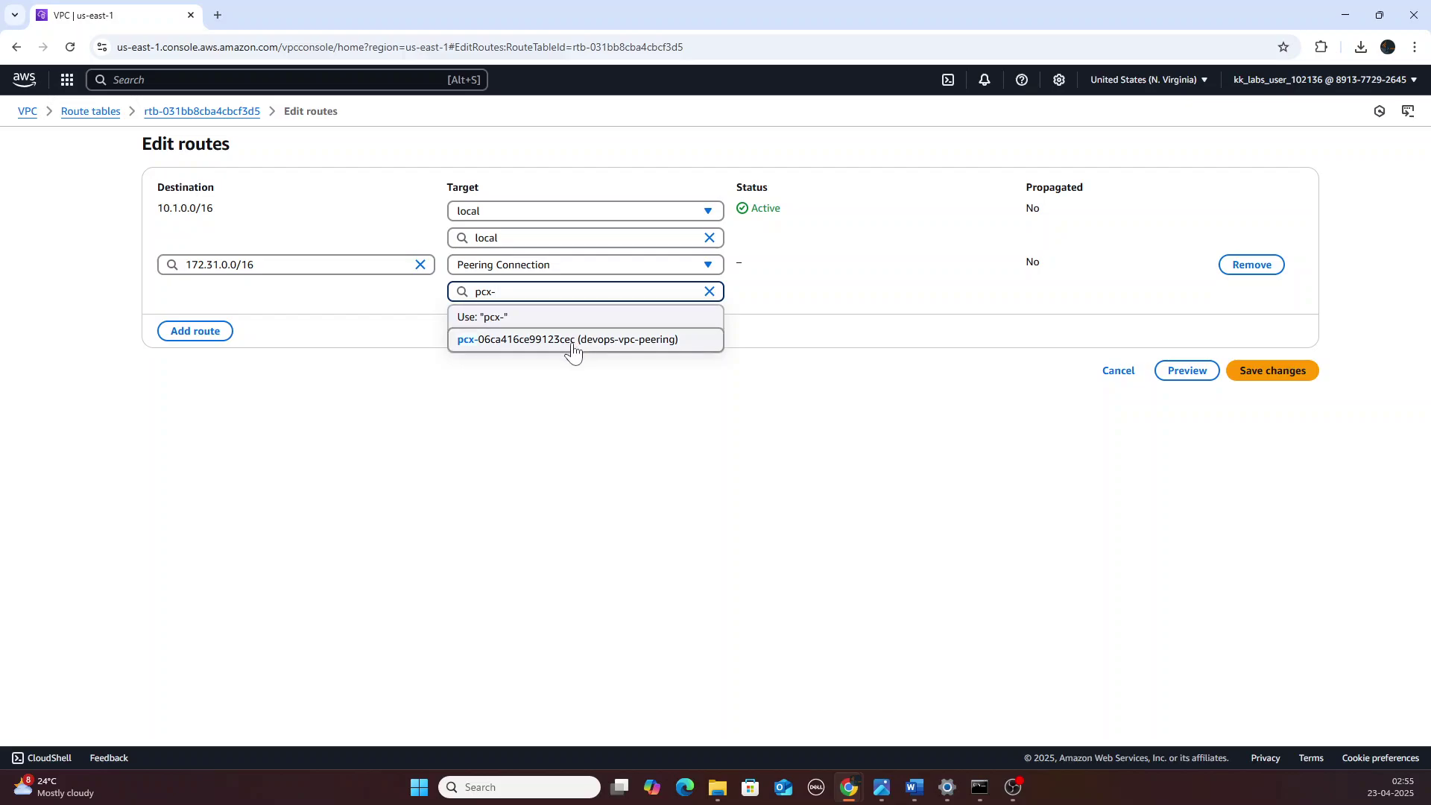
click(573, 344)
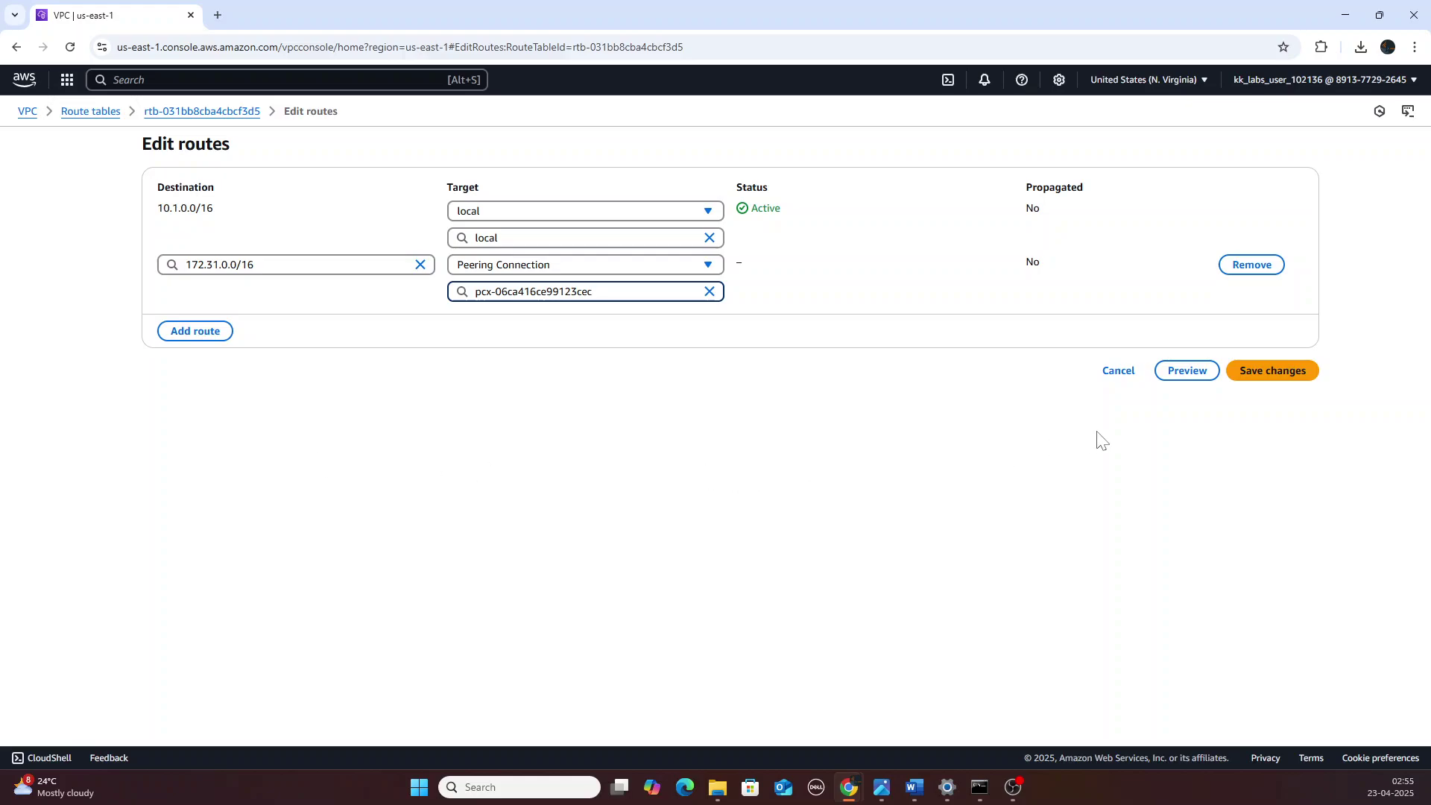
click(1264, 377)
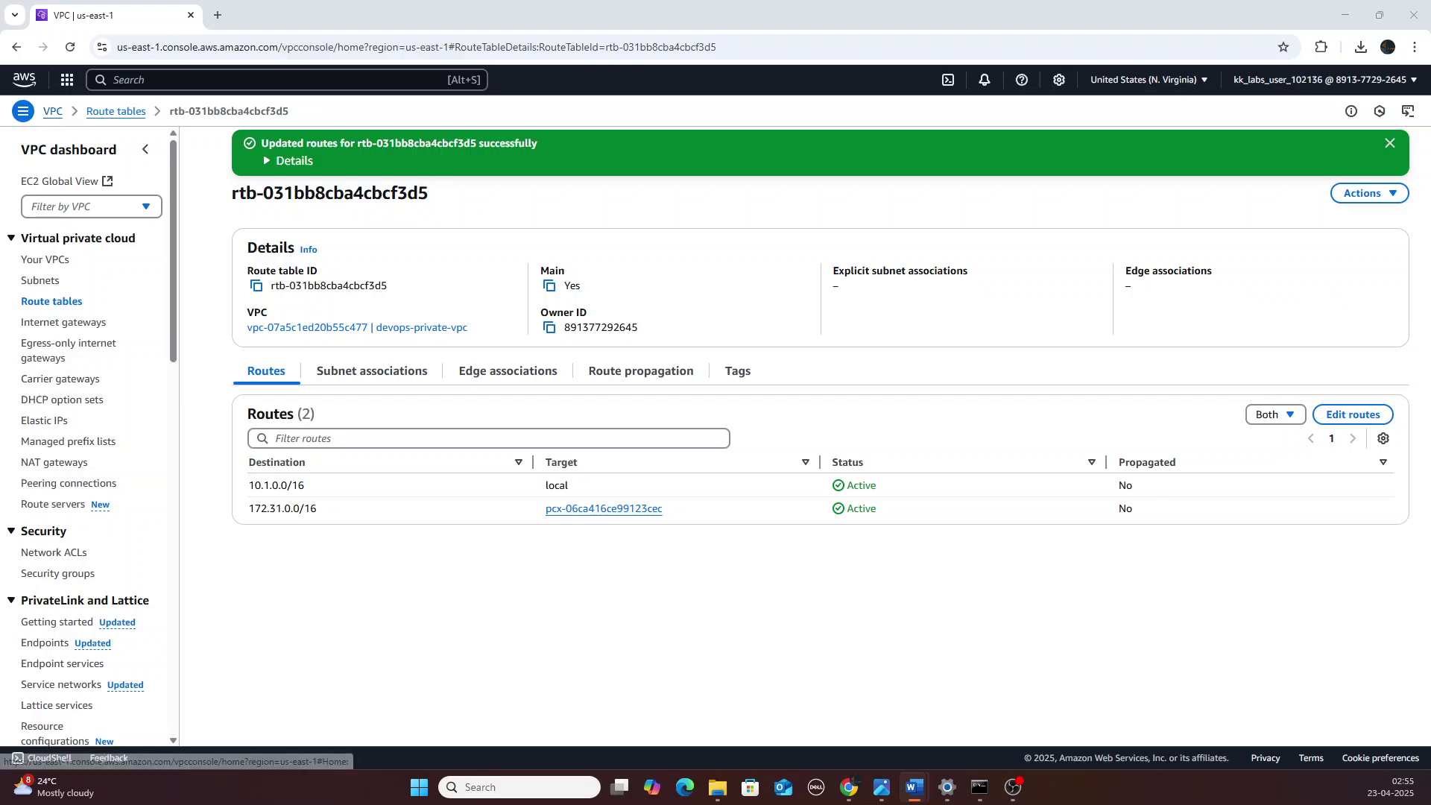
- Search the AWS services for ec2 and open the list of running instances
key(alt+s)
text(ec2)
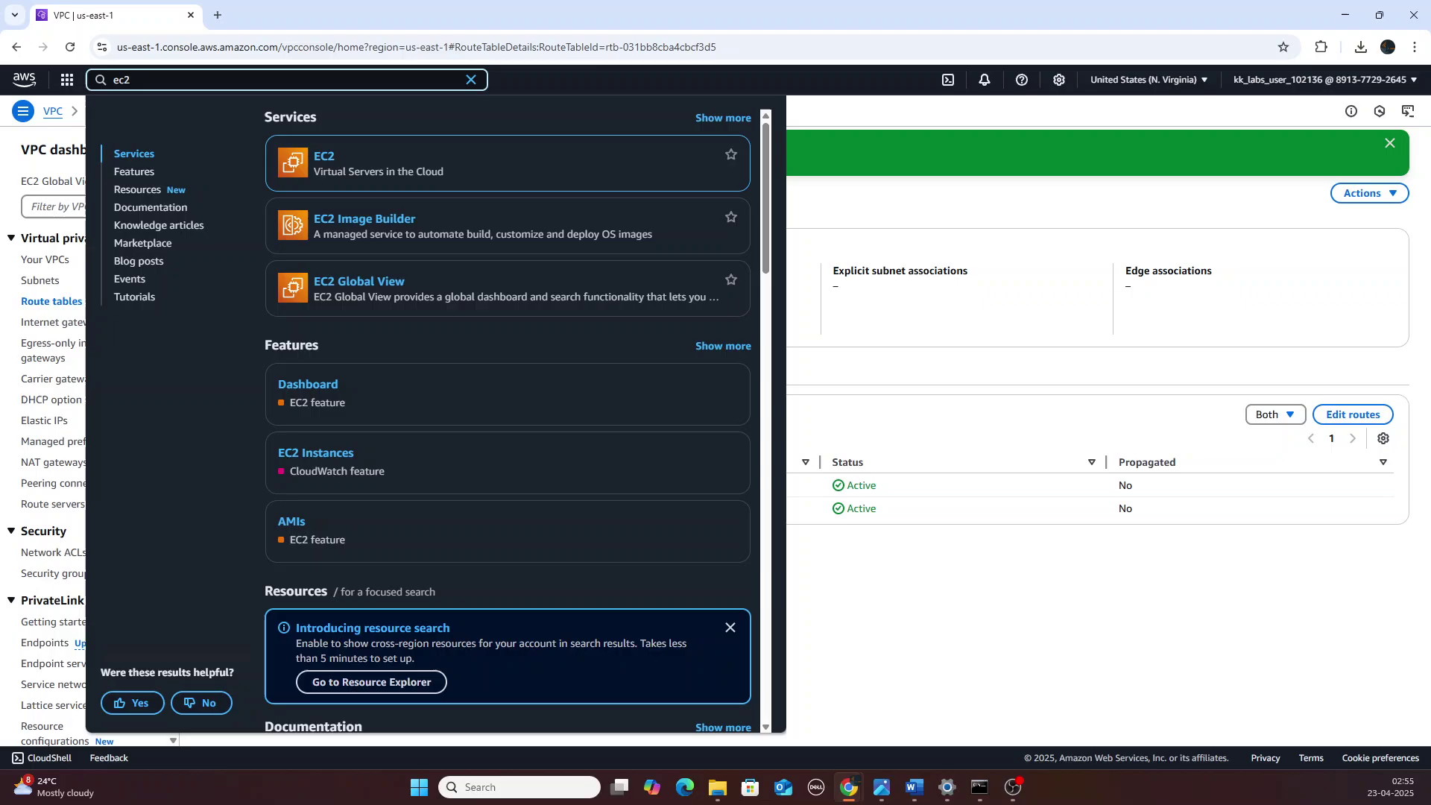
key(Return)
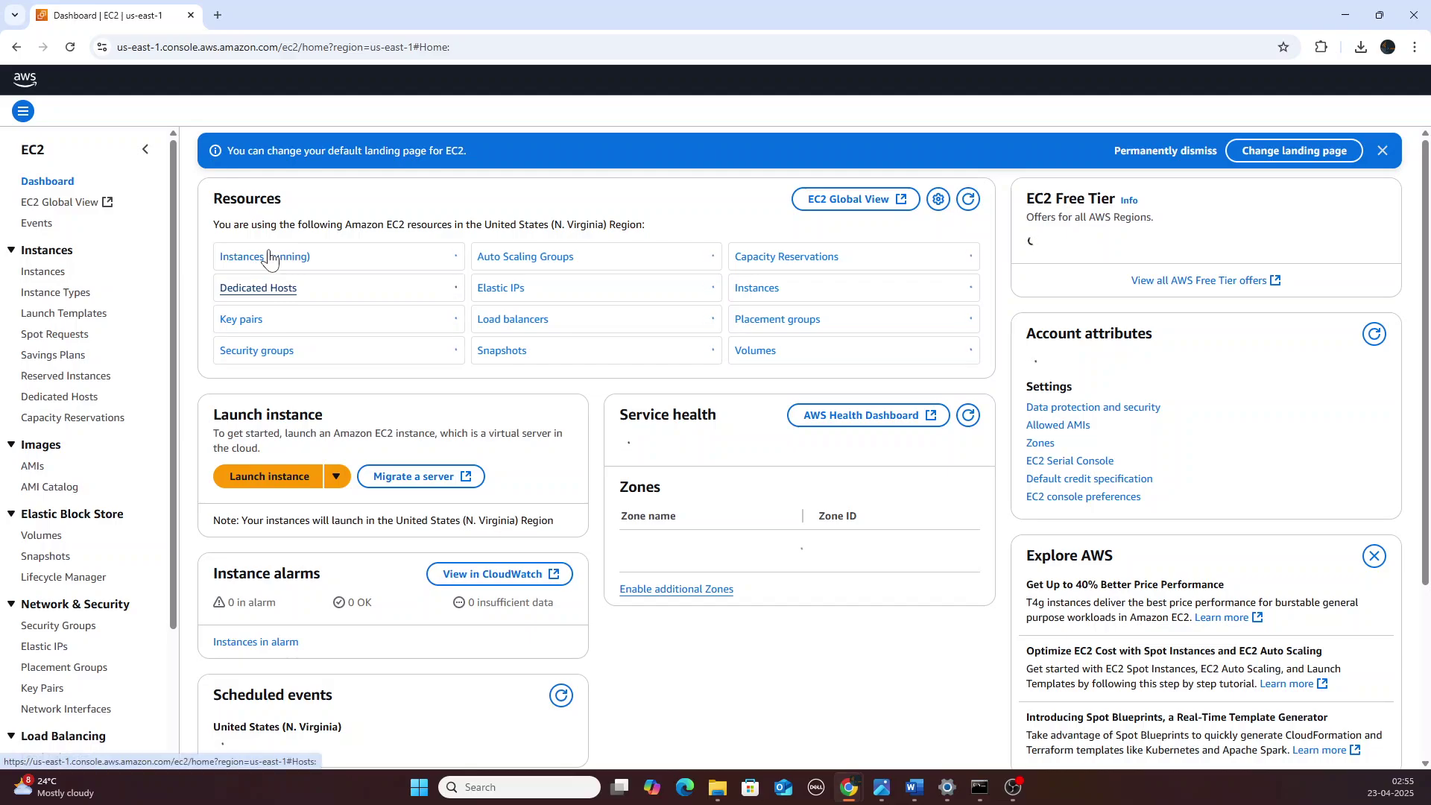
click(263, 262)
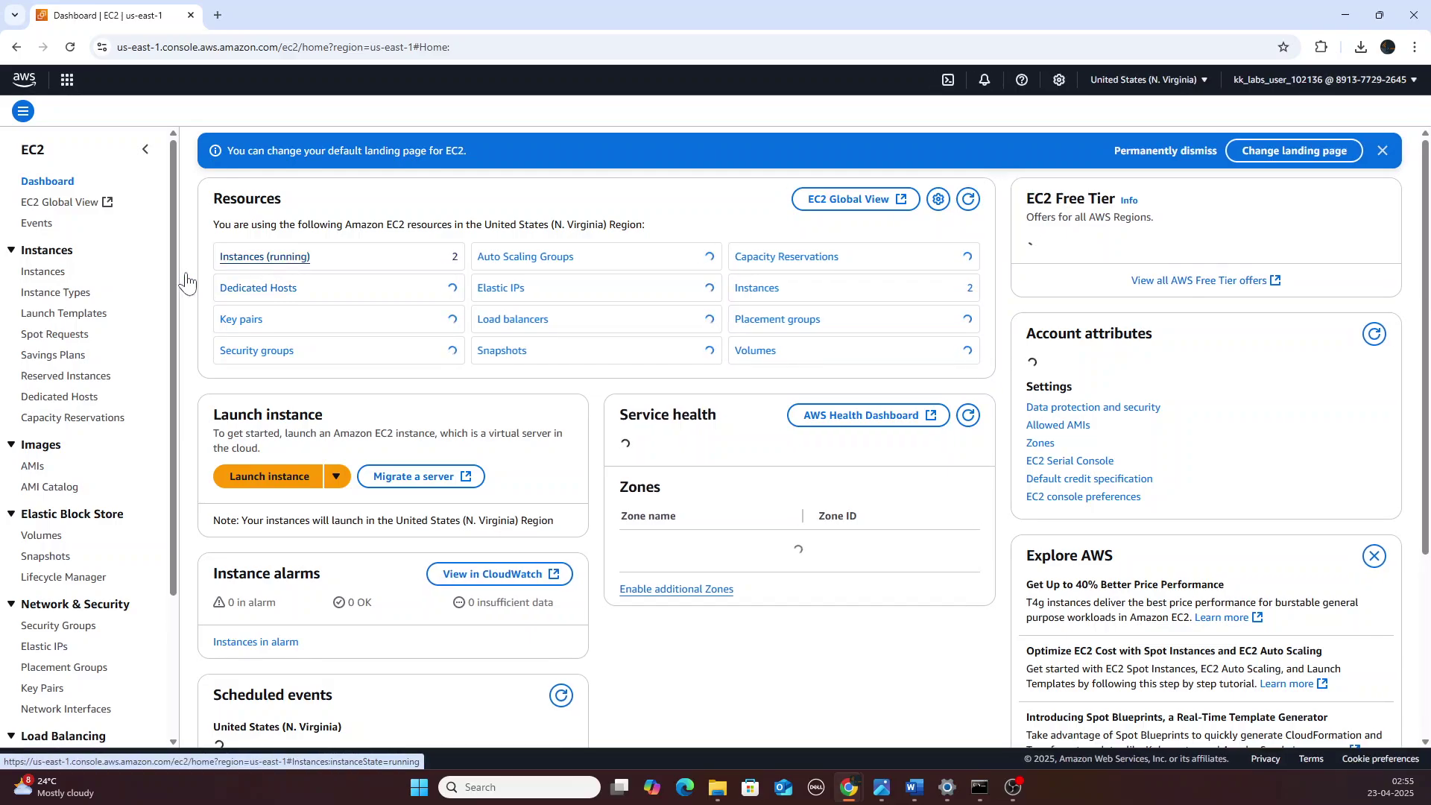
key(alt+Tab)
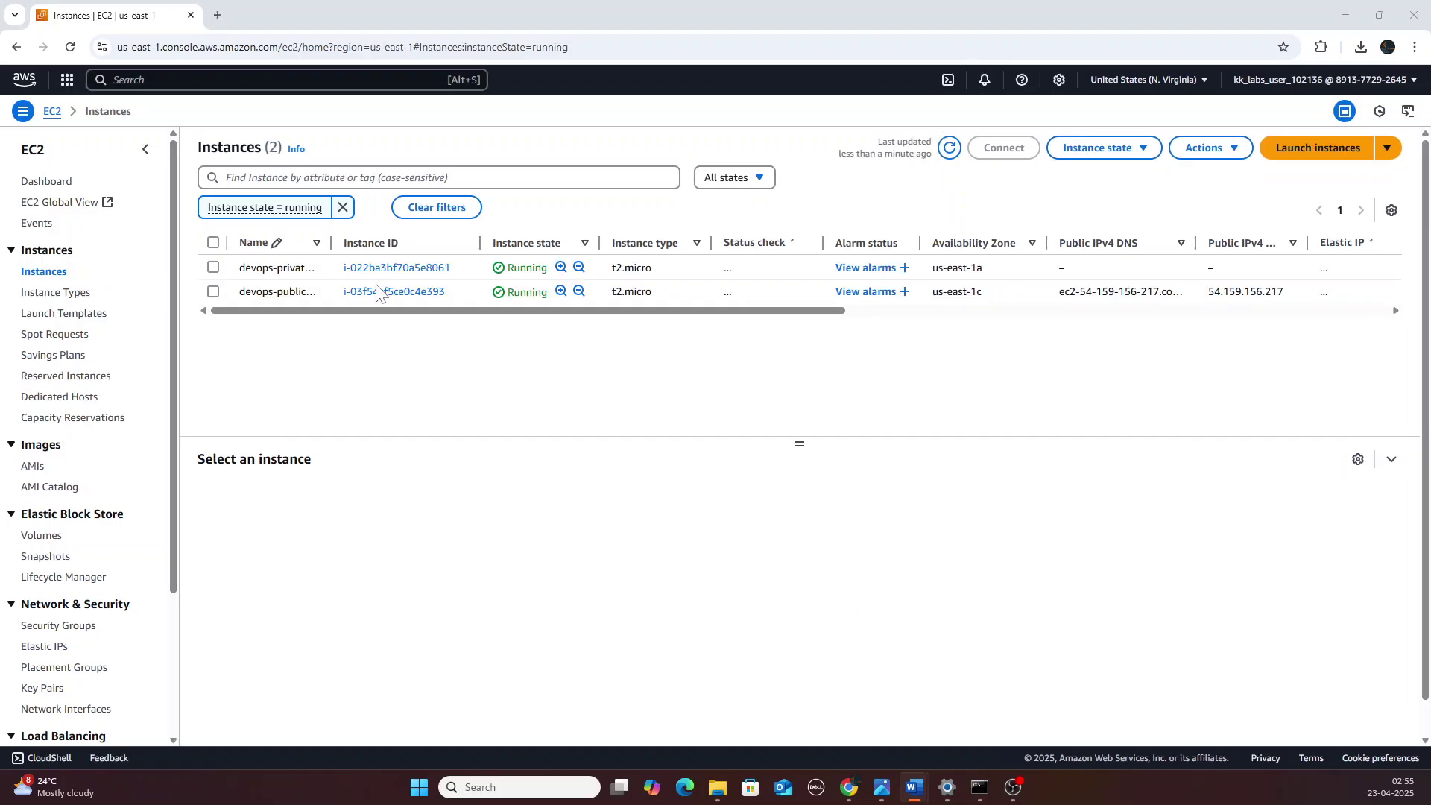
- Connect to devops-public-ec2 through EC2 Instance Connect, using its public IP and the username ubuntu
click(214, 292)
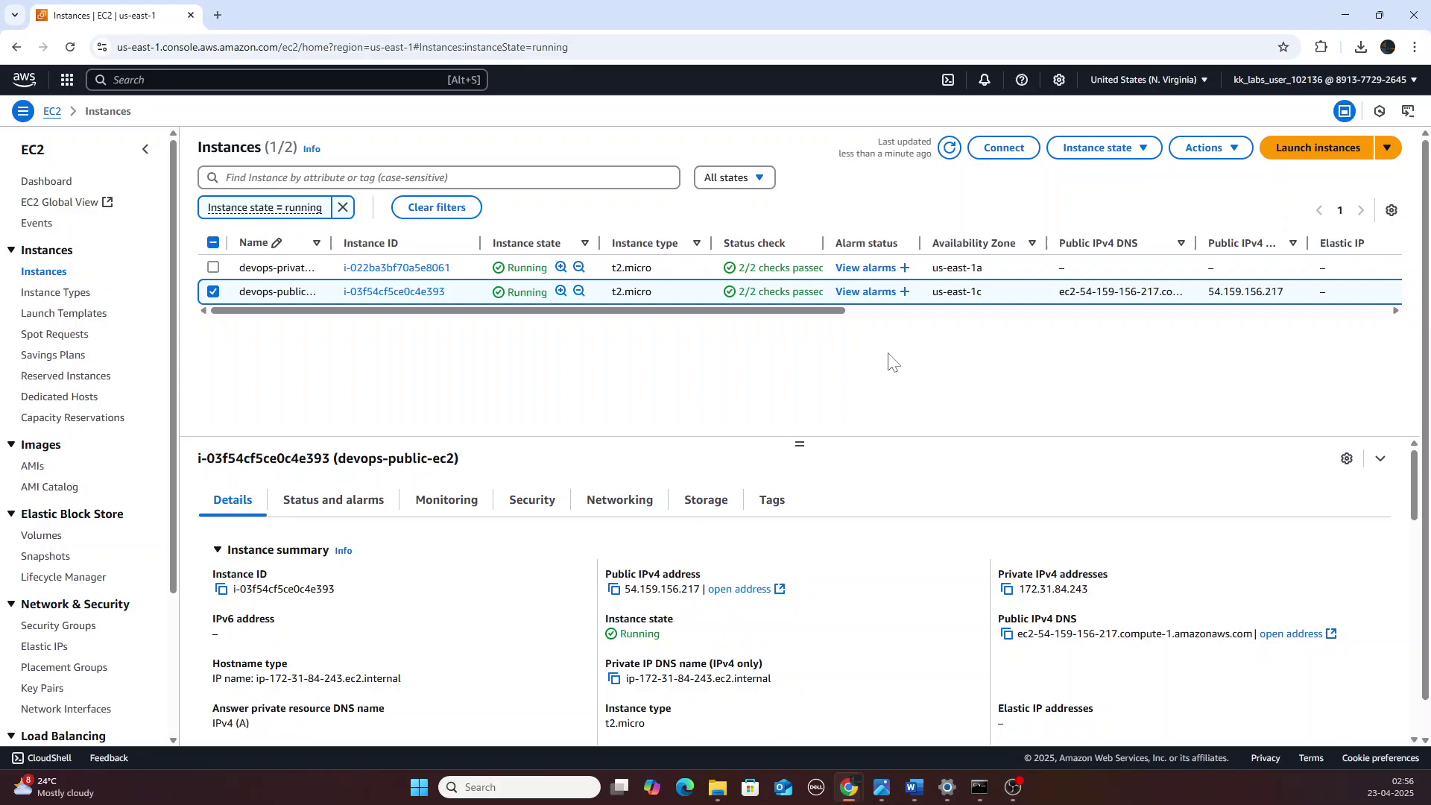
click(1026, 155)
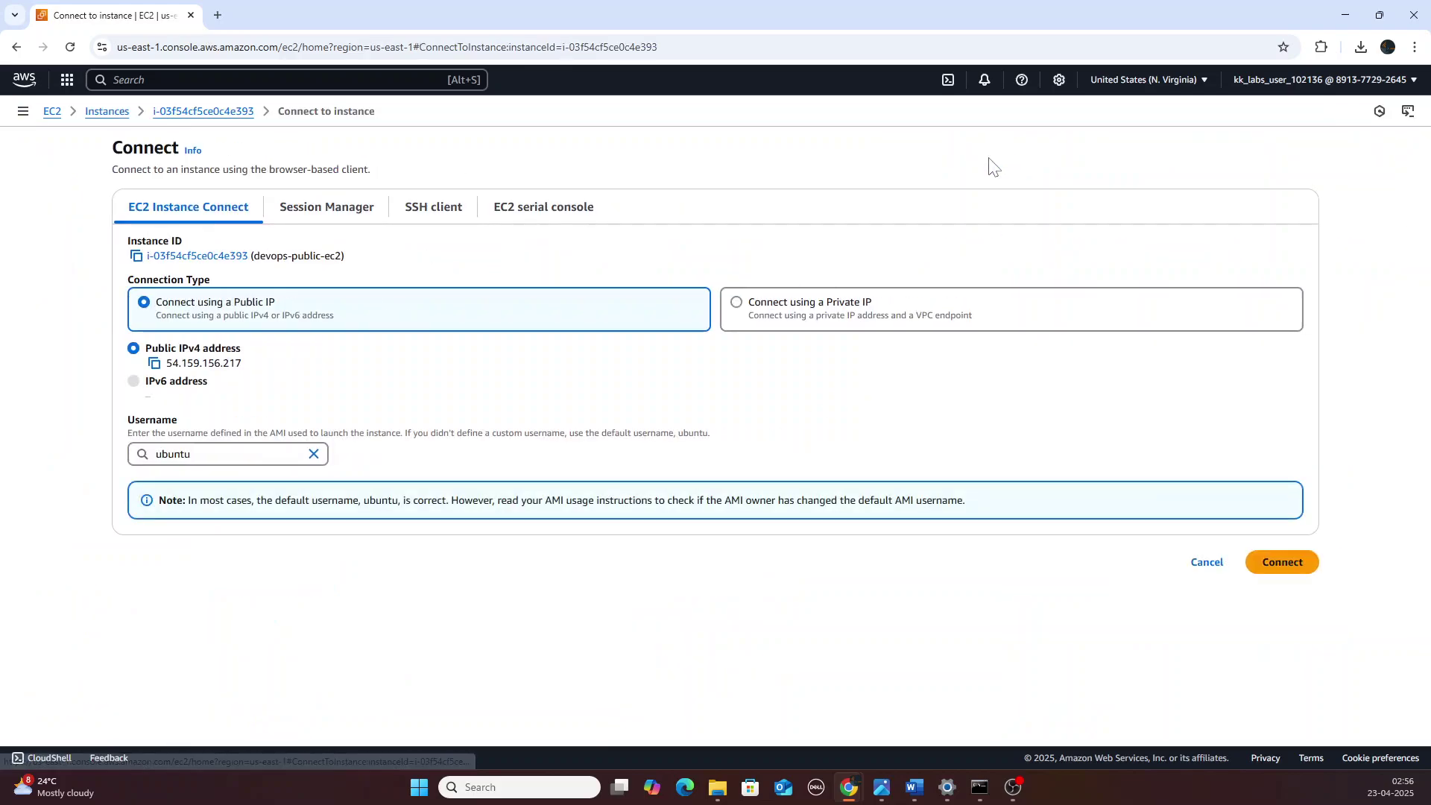
click(1274, 571)
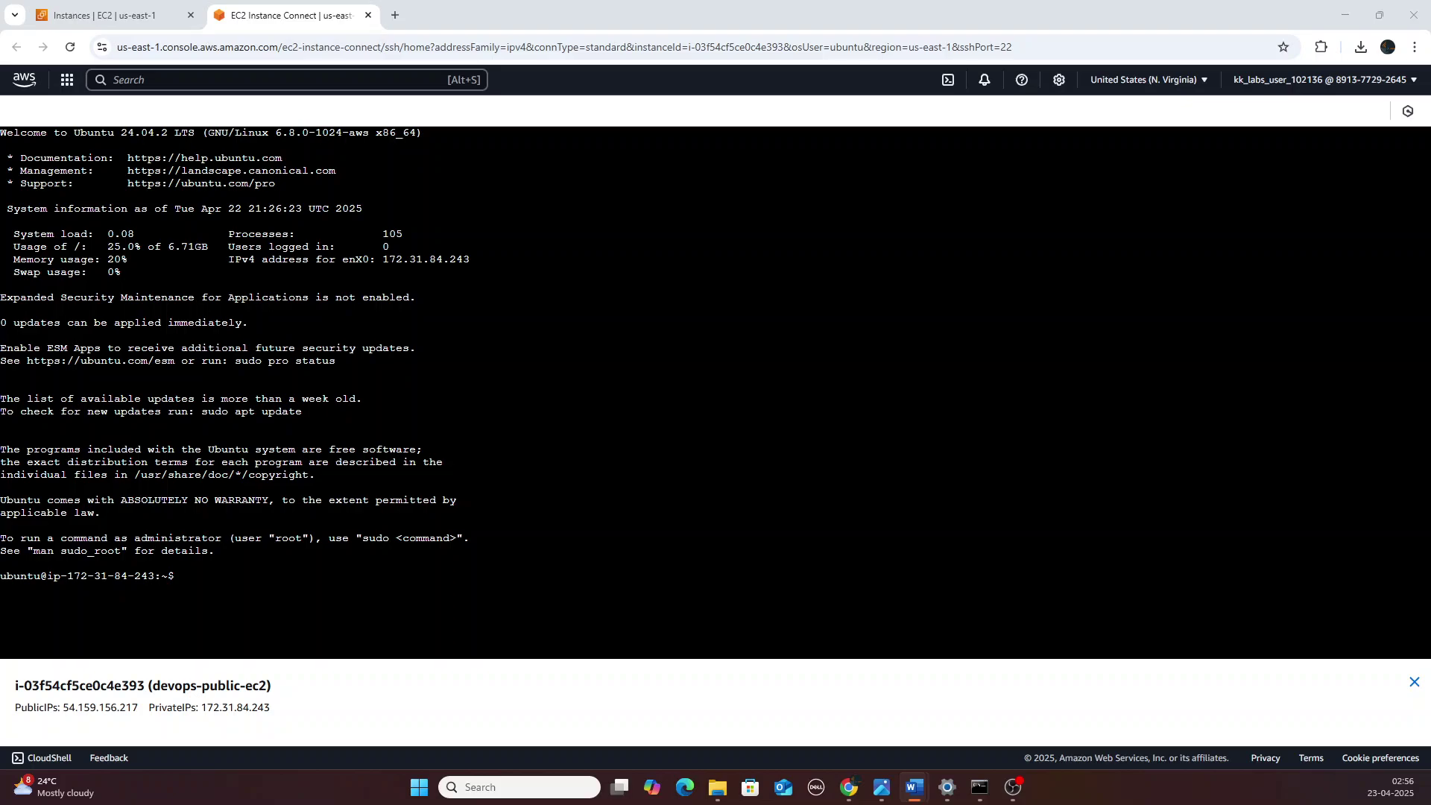
key(alt+Tab)
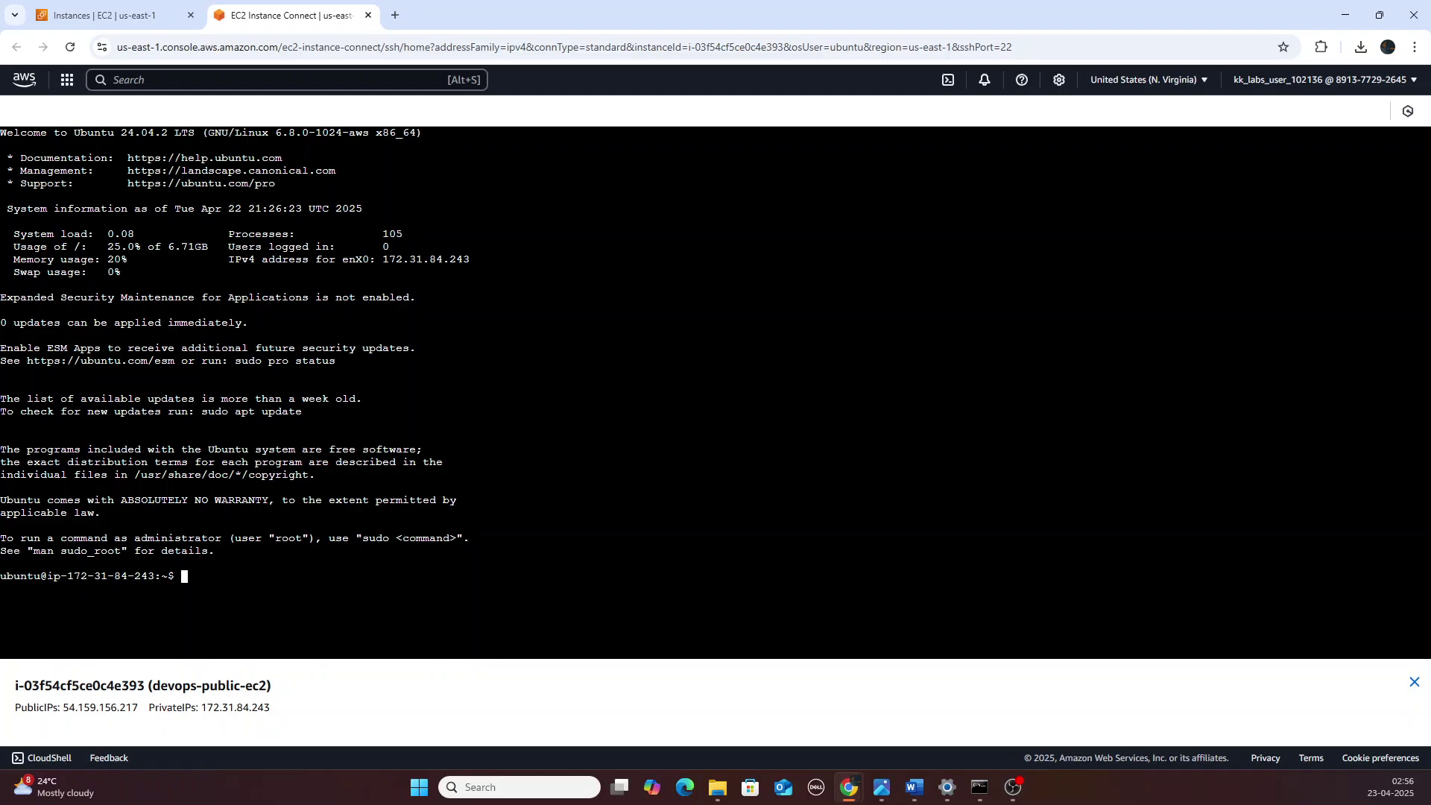
key(super+d)
key(super+d)
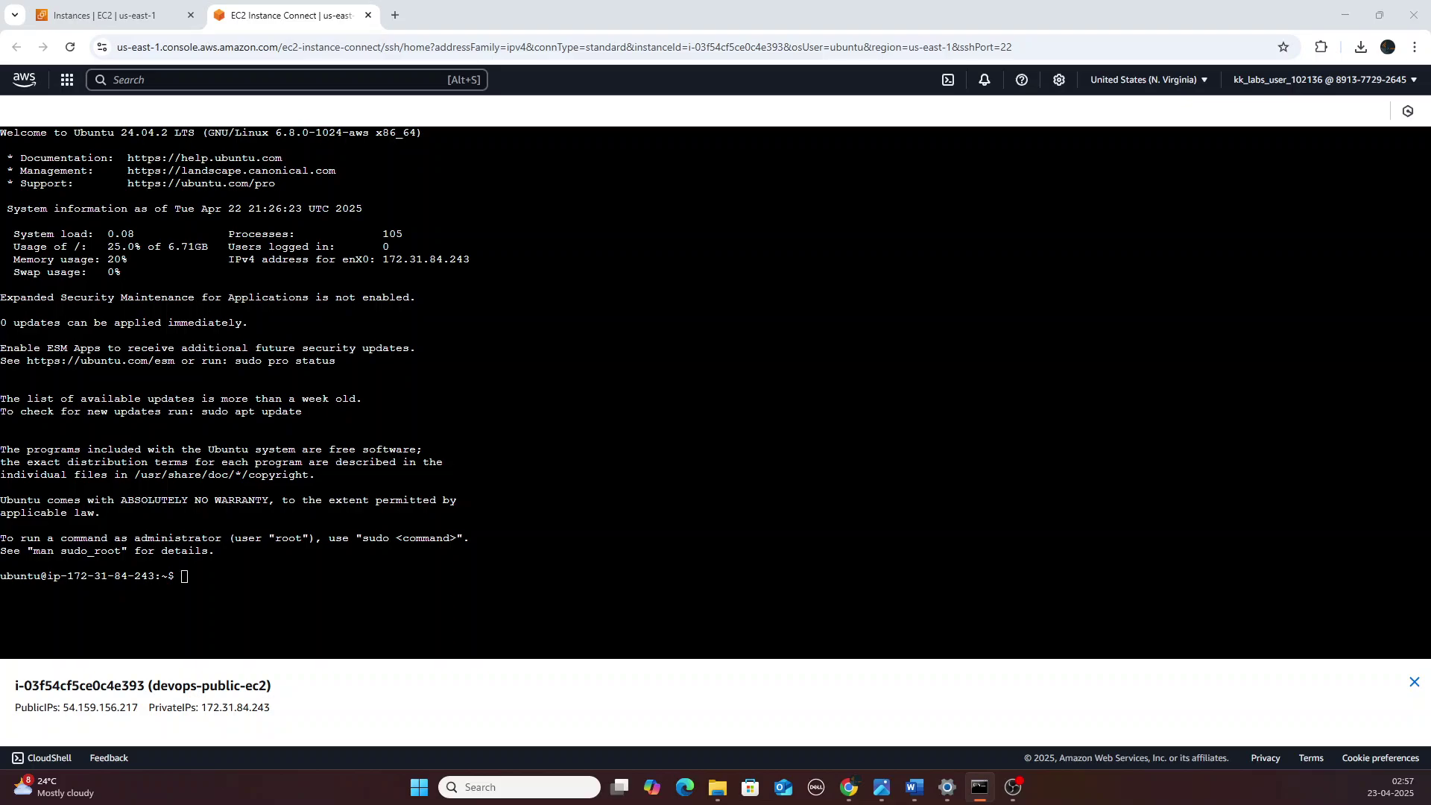
key(alt+Tab)
key(alt+Tab)
key(alt+Tab)
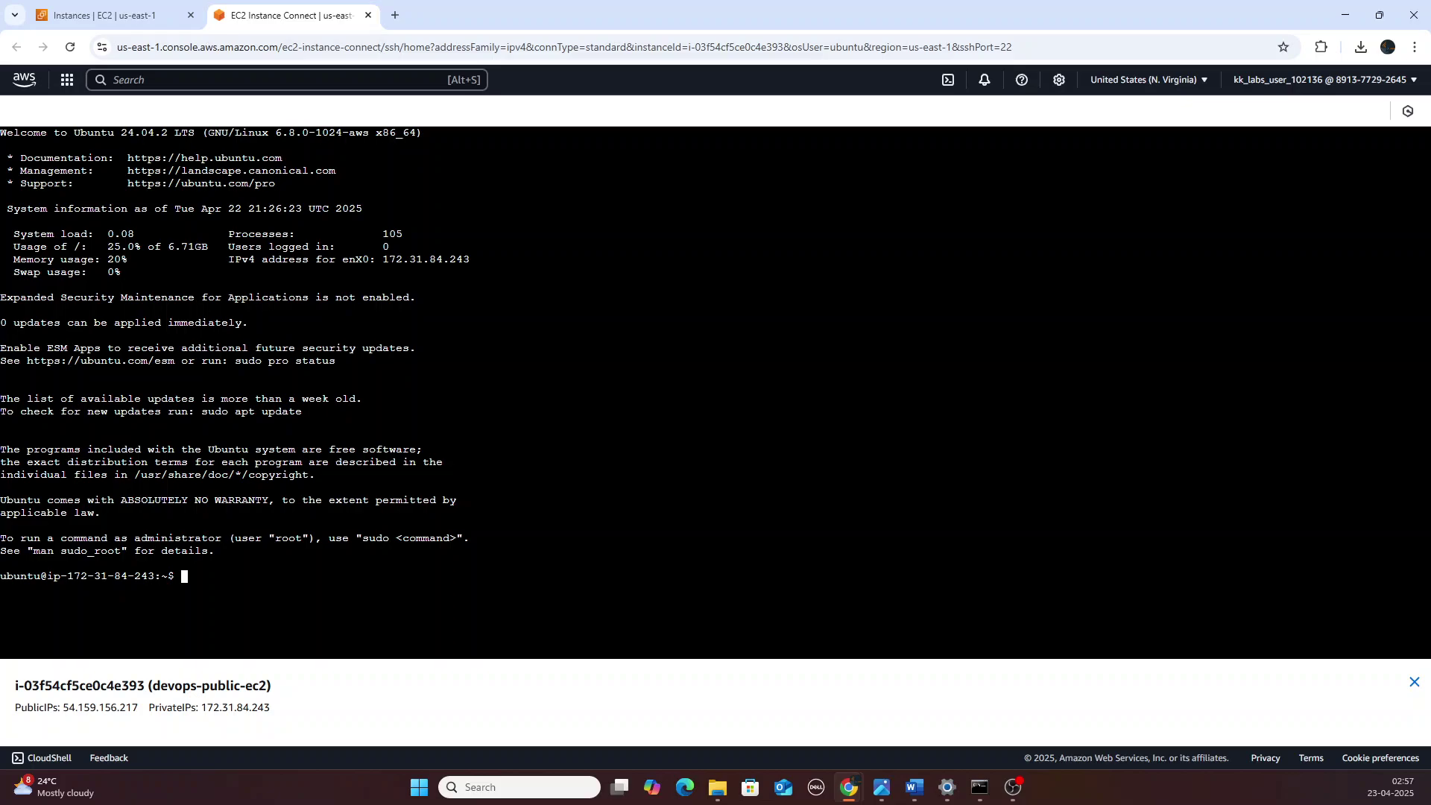
- Create the ~/.ssh directory with mkdir -p, and echo the copied SSH public key in quotes with >> ~/.ssh/authorized keys
text(mkdir -p ~/.ssh)
key(Return)
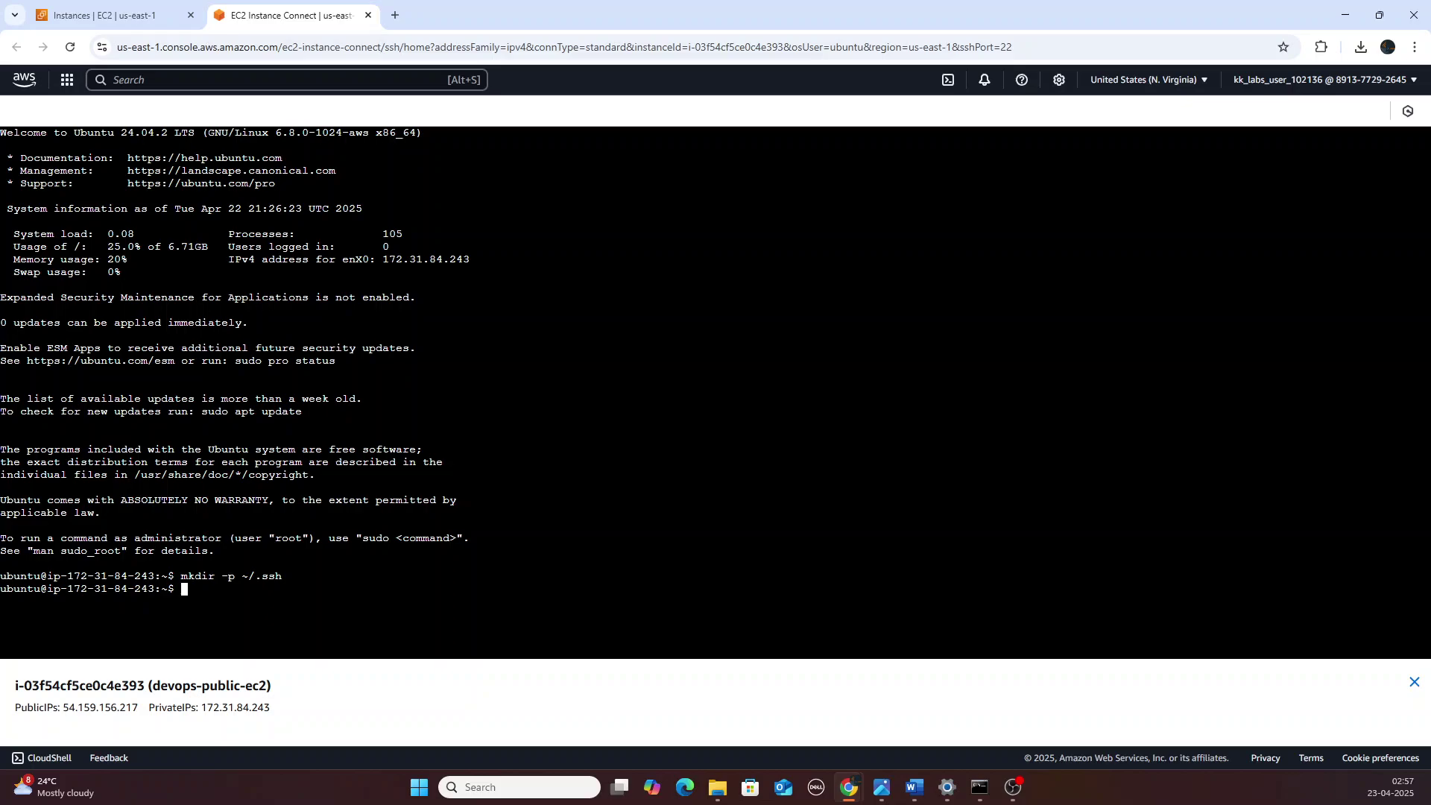
text(echo)
text(")
right_click(210, 590)
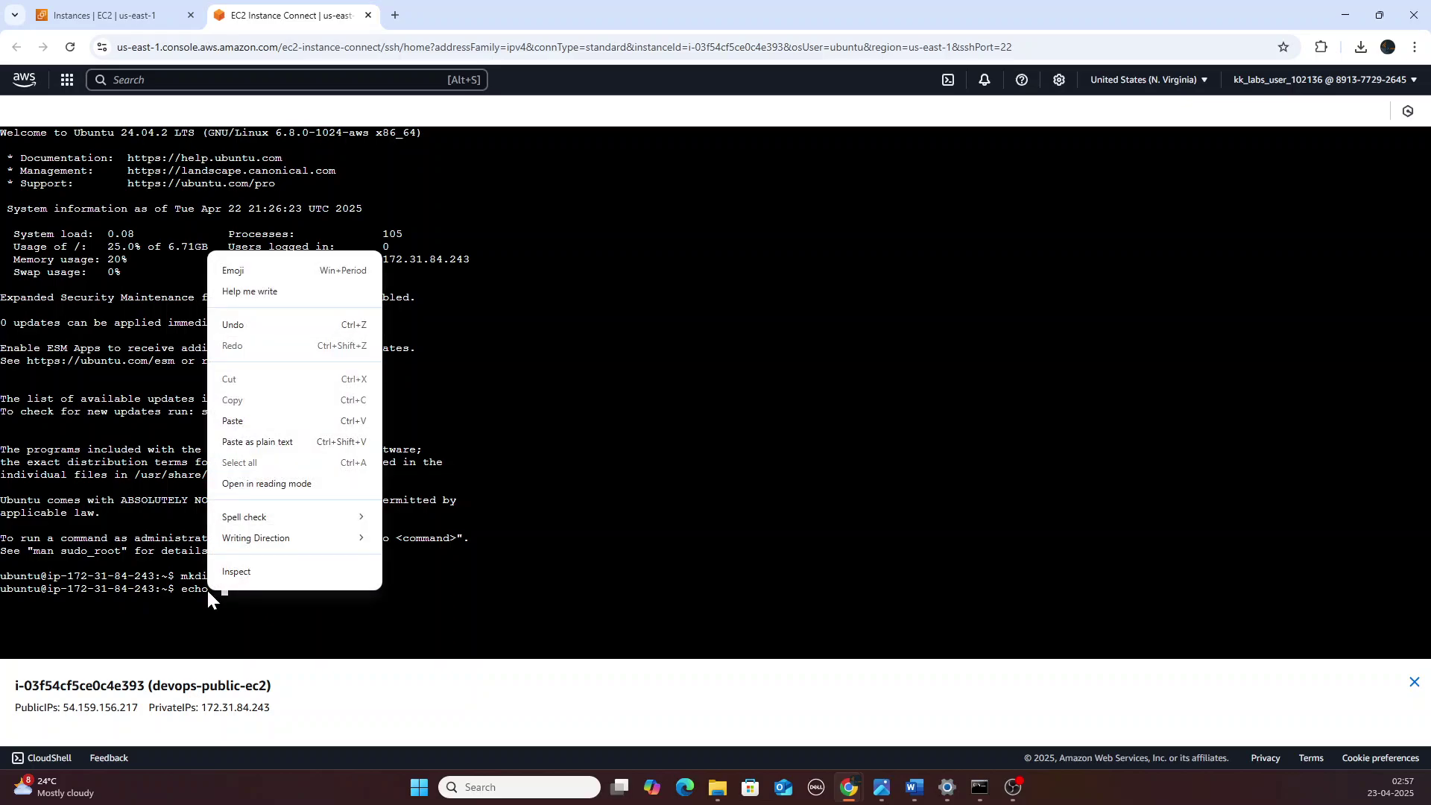
click(232, 421)
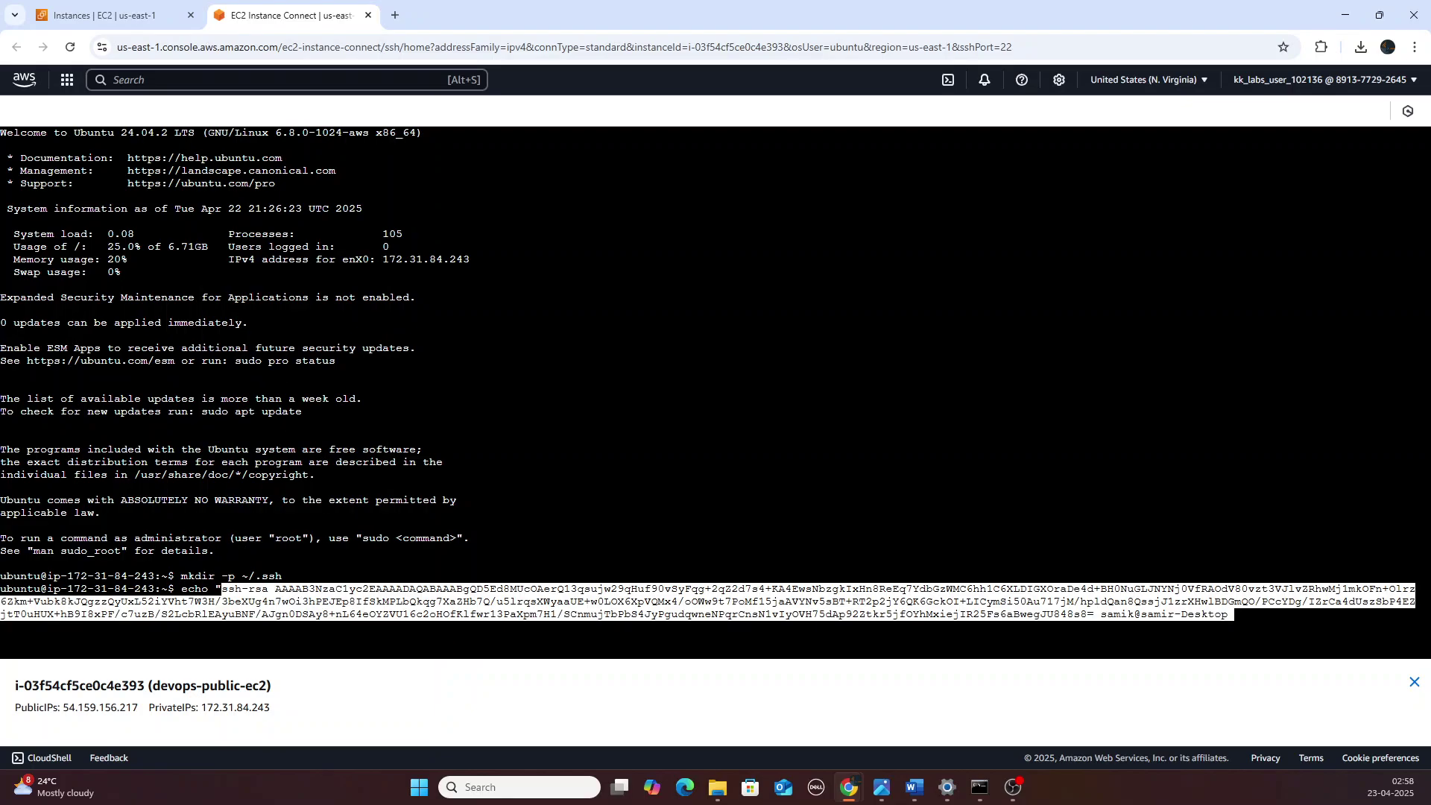
double_click(1260, 615)
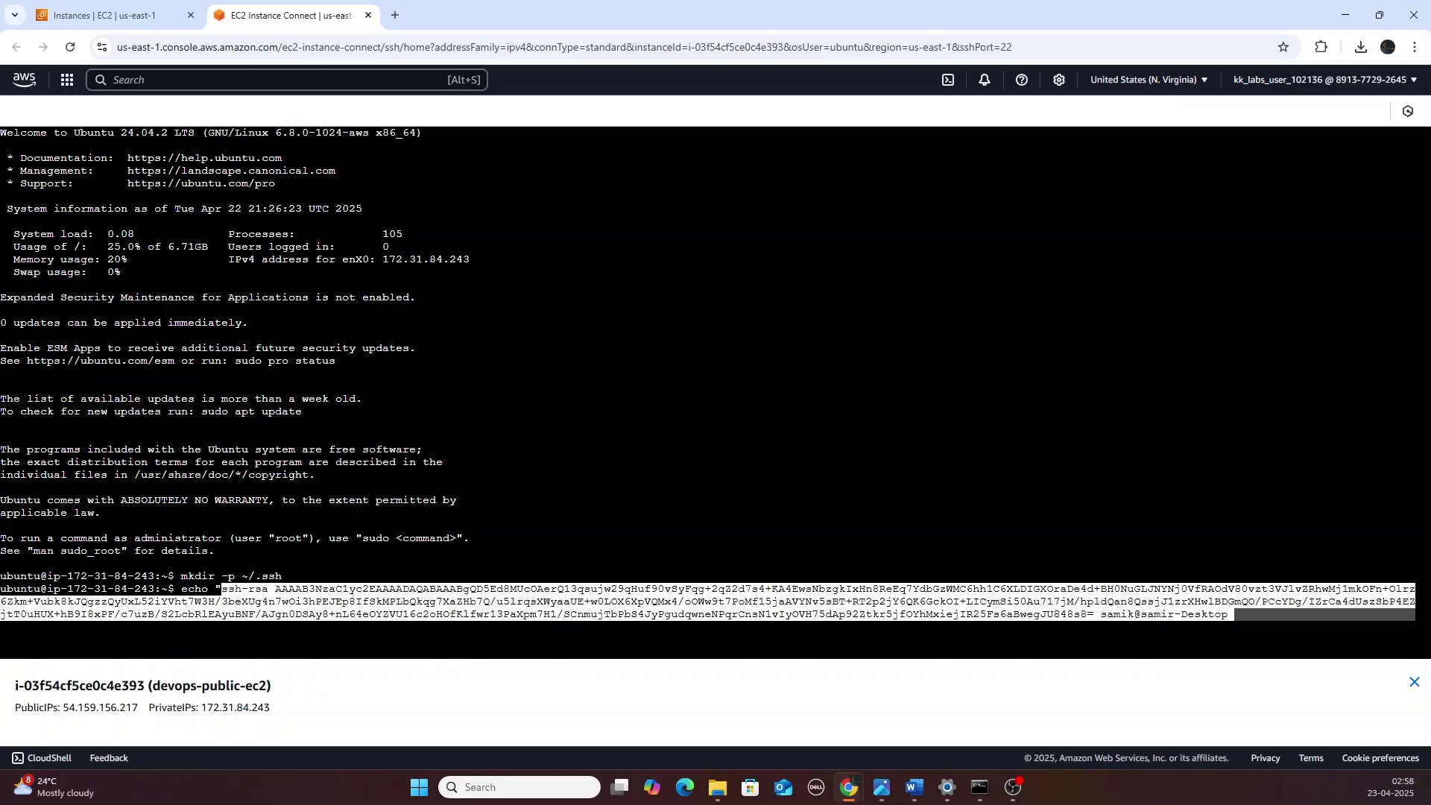
click(1259, 615)
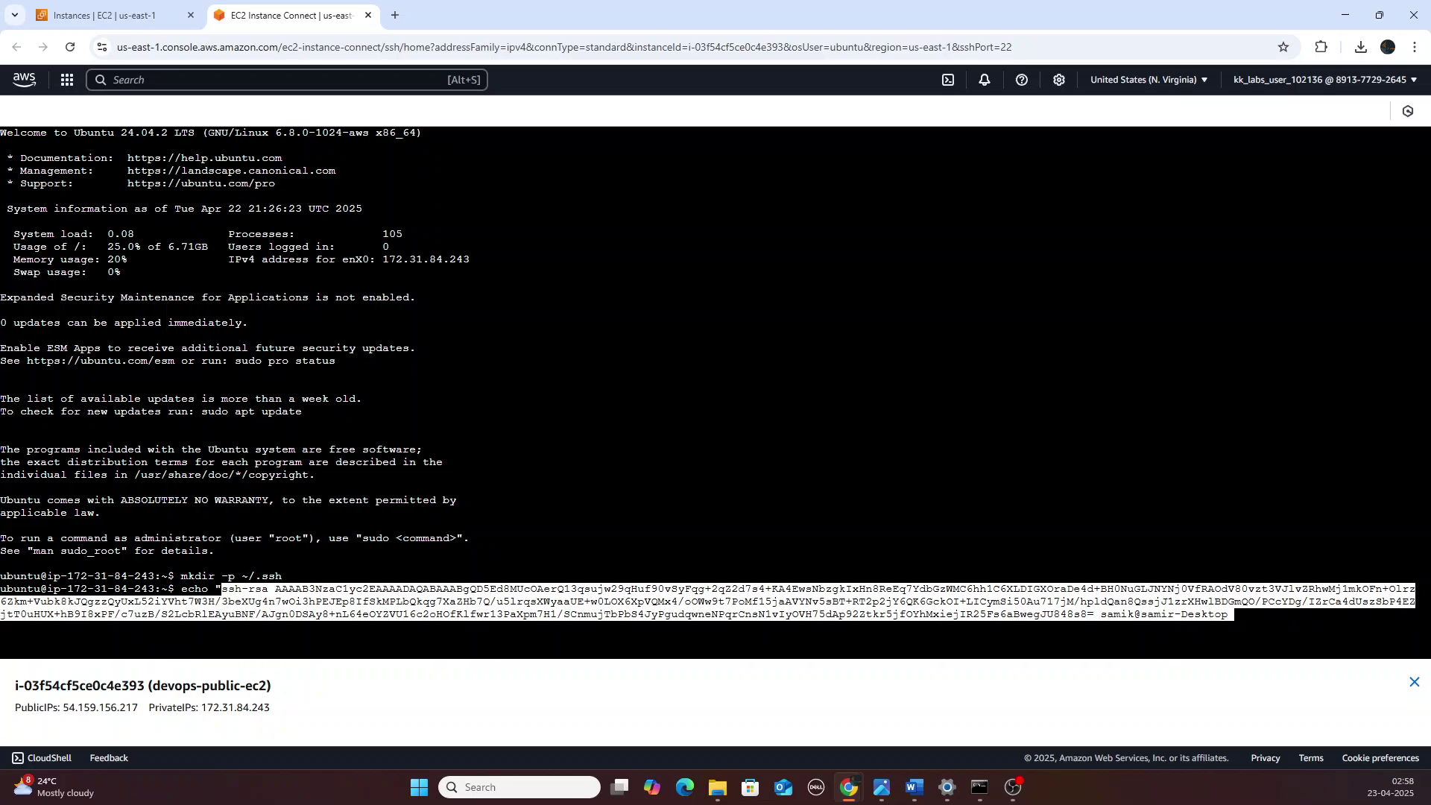
text(")
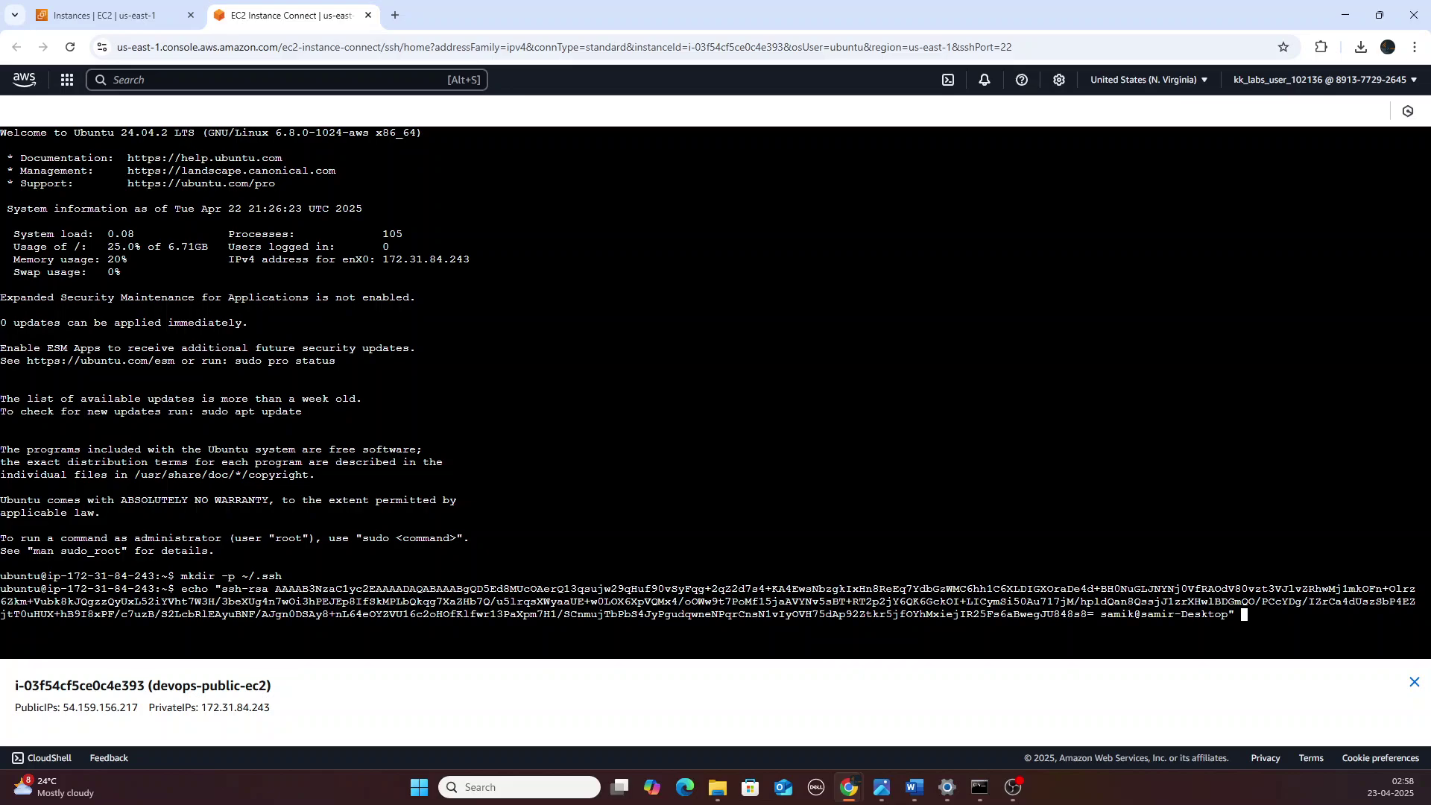
text( >>)
text(~/.ssh/author)
text(ized keys)
key(Return)
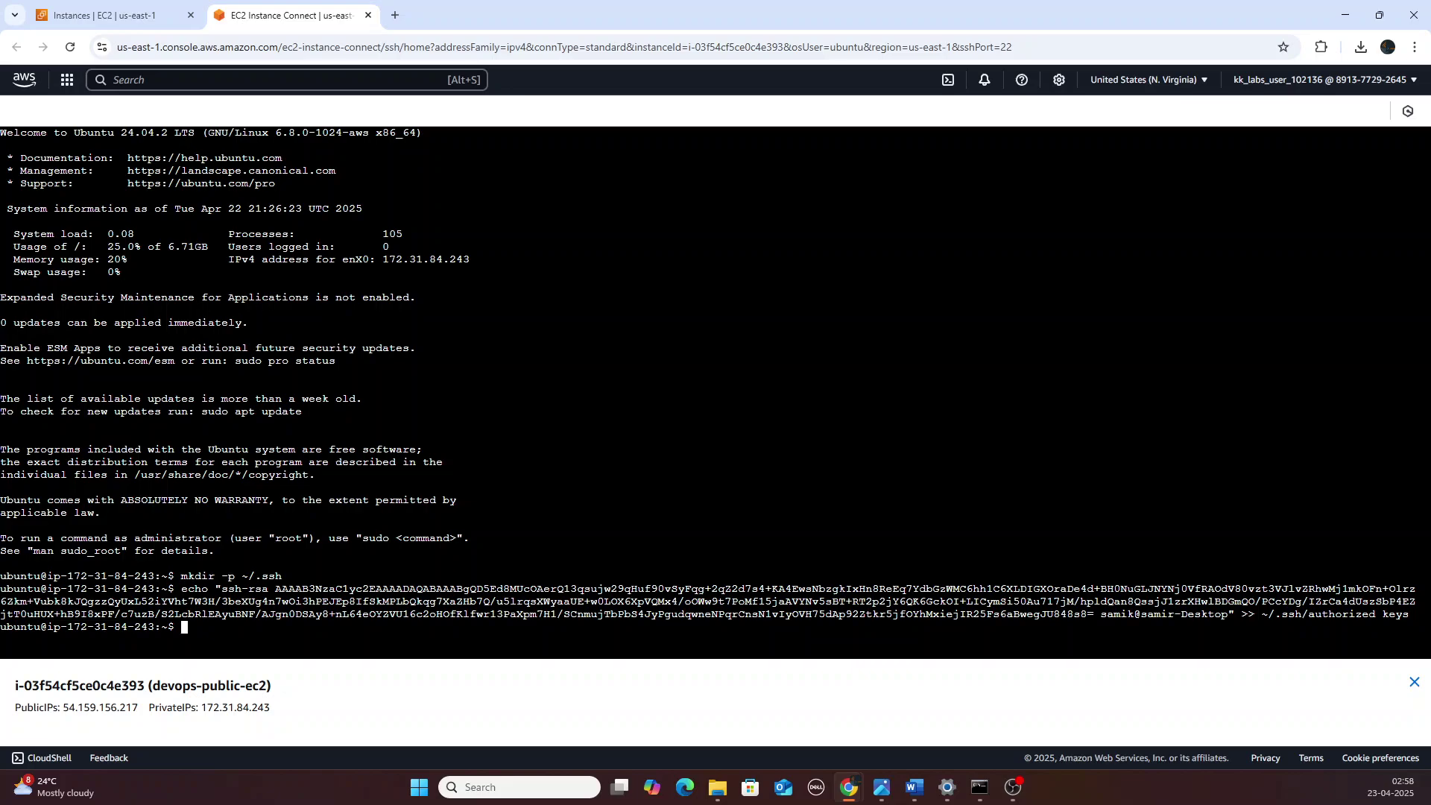
- Try to restrict the key file's permissions with chmod 600 ~/.ssh/authorized keys
text(chmod 600 ~/.ssh/authorized)
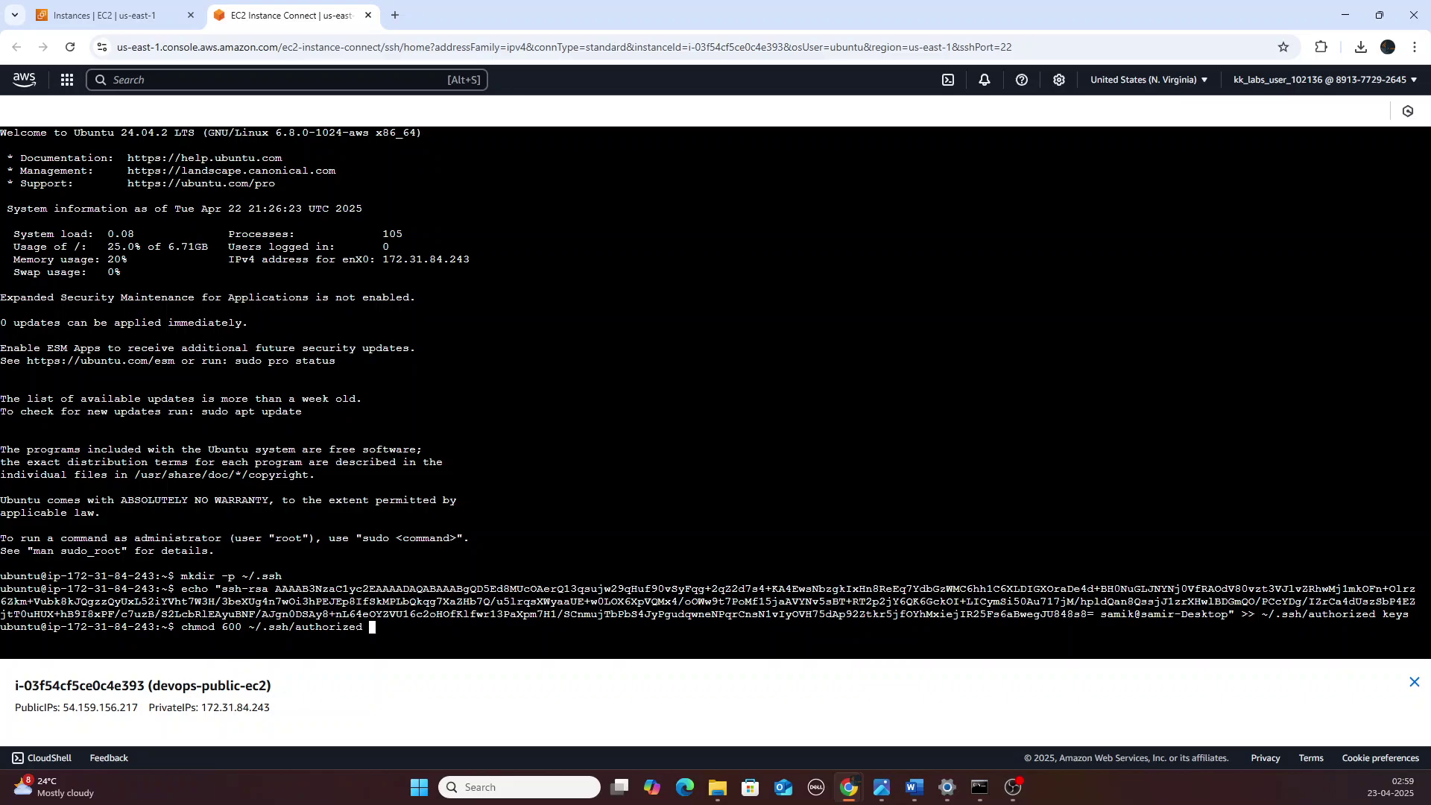
text( keys)
key(Return)
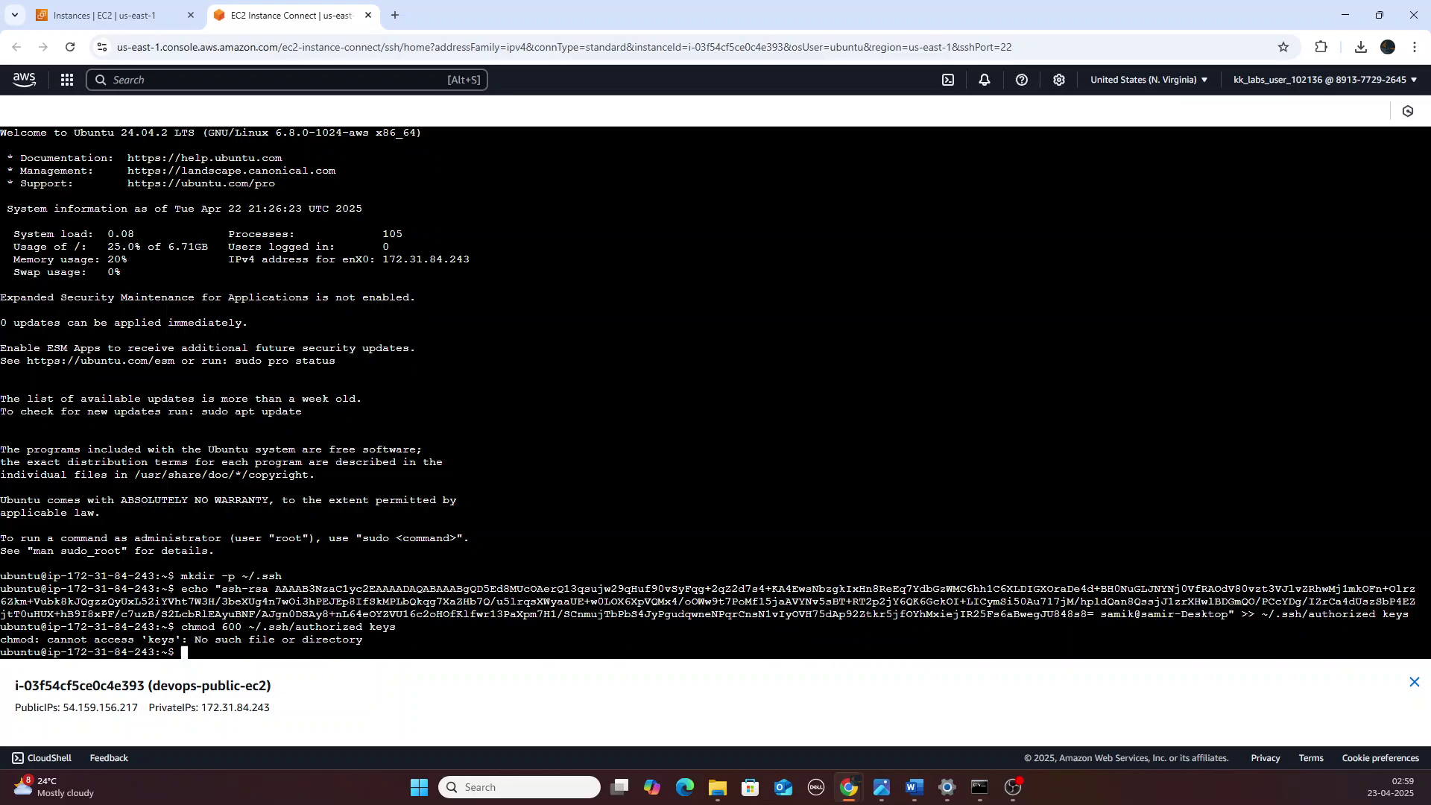
- Retry the previous permissions command with sudo in front: sudo chmod 600 ~/.ssh/authorized keys
key(Up)
key(Left)
key(Left)
key(Left)
key(Left)
key(Left)
key(Left)
key(Left)
key(Left)
key(Left)
key(Left)
key(Left)
key(Left)
key(Left)
key(Left)
key(Left)
key(Left)
key(Left)
key(Left)
key(Left)
key(Left)
key(Left)
text(sudo)
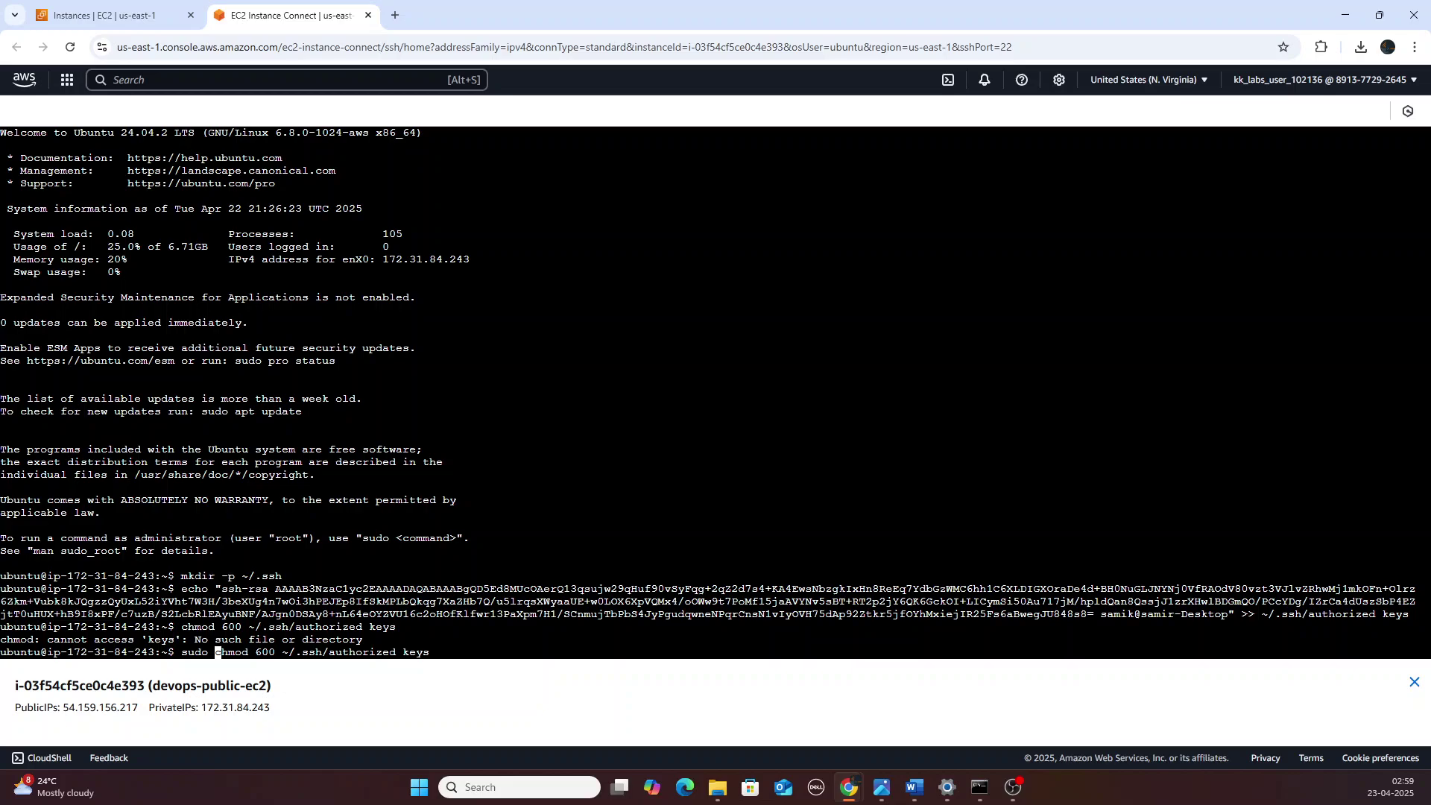
key(Right)
key(Right)
key(Right)
key(Right)
key(Right)
key(Right)
key(Right)
key(Right)
key(Right)
key(Right)
key(Right)
key(Right)
key(Right)
key(Right)
key(Right)
key(Right)
key(Right)
key(Right)
key(Right)
key(Right)
key(Return)
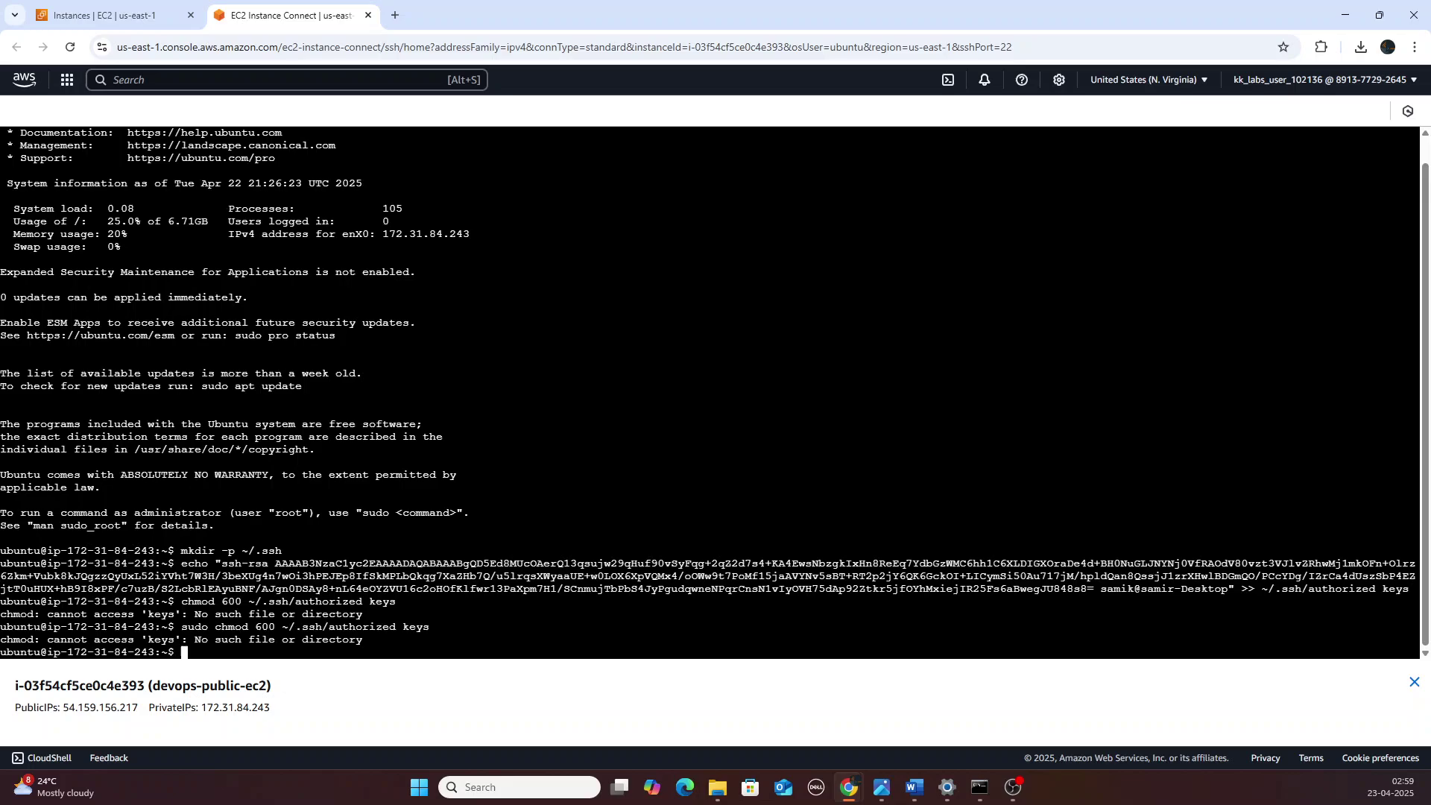
- Paste and run the command chmod 600 ~/.ssh/authorized_keys in the devops-public-ec2 terminal
key(alt+Tab)
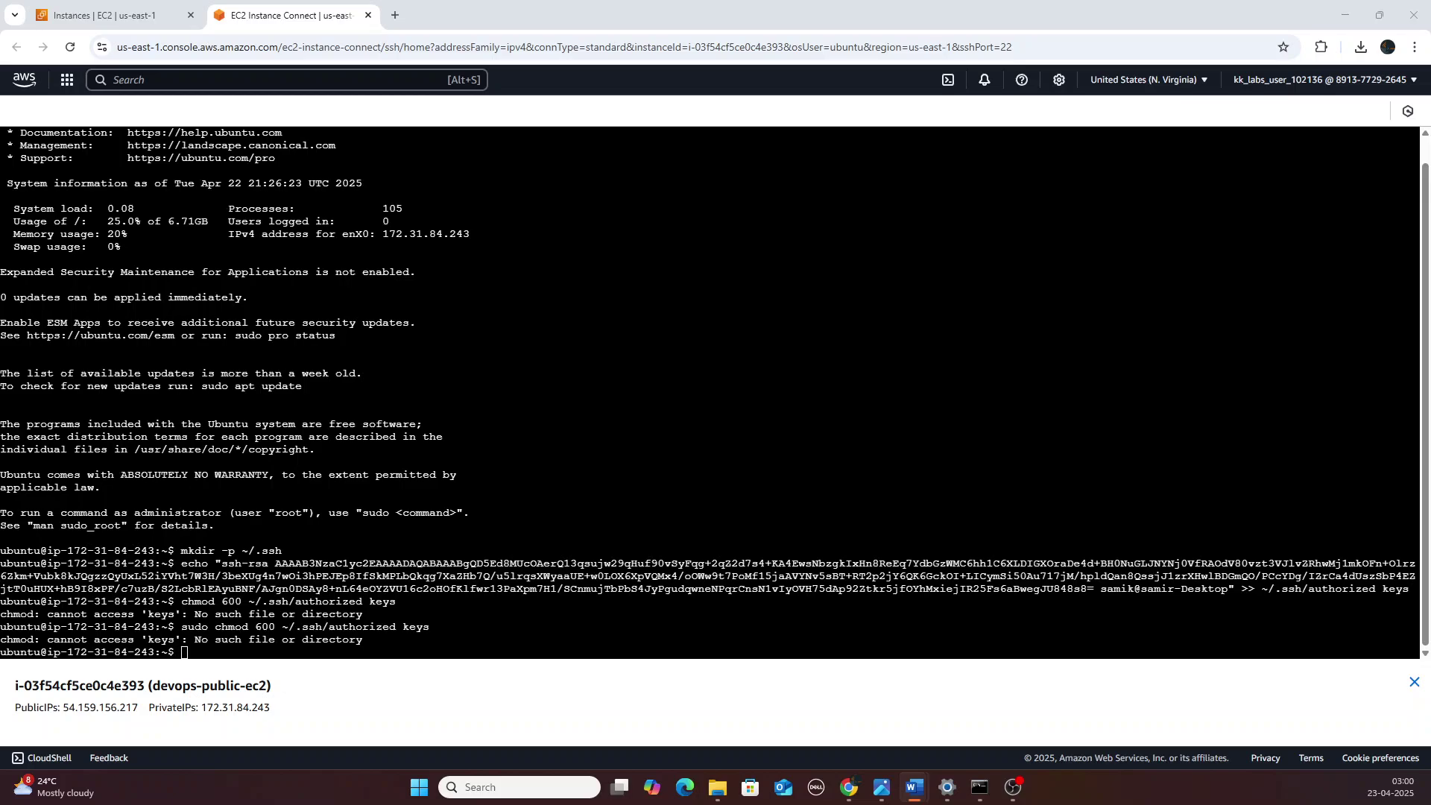
key(super+d)
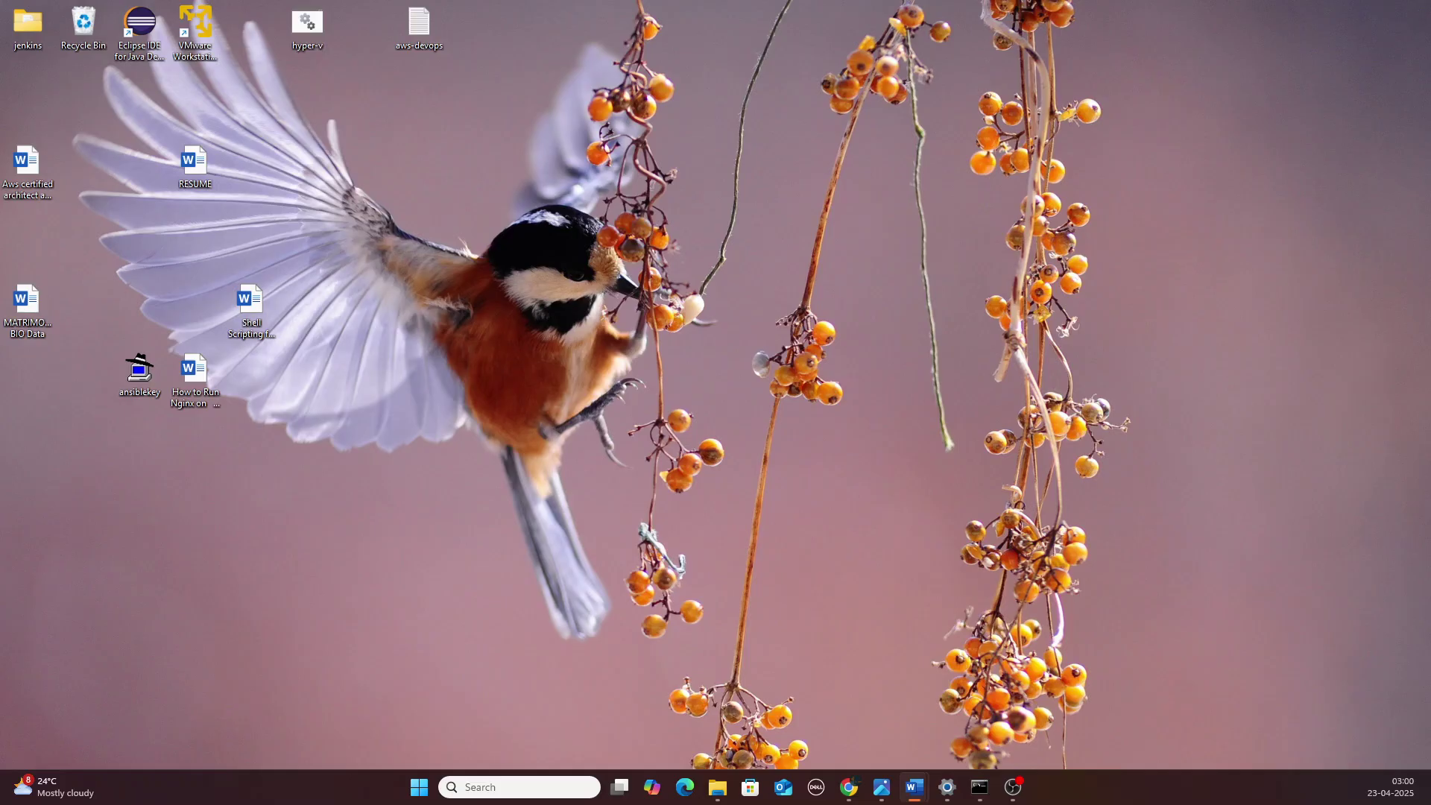
key(super+d)
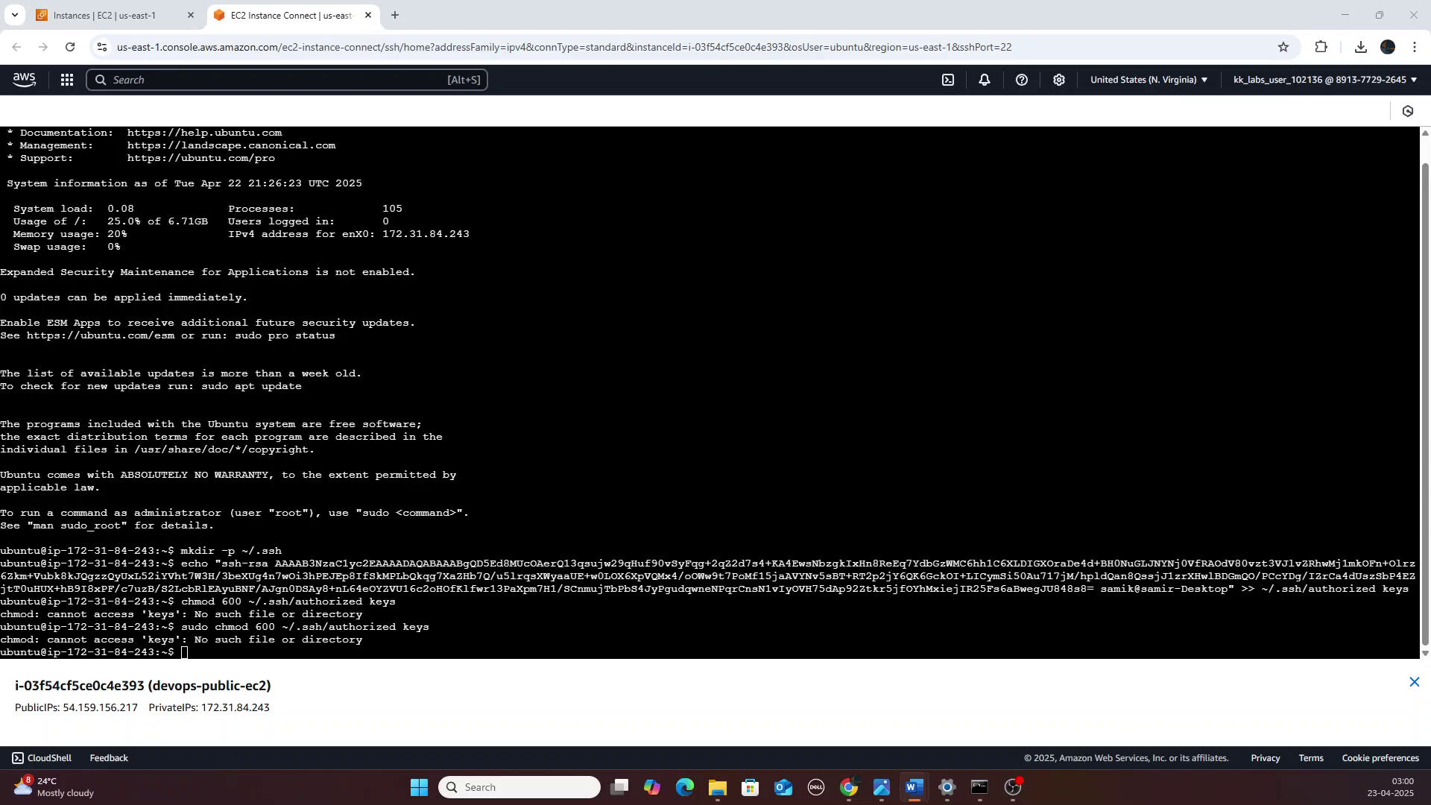
key(super+d)
key(super+d)
key(super+d)
key(super+d)
click(184, 652)
right_click(193, 653)
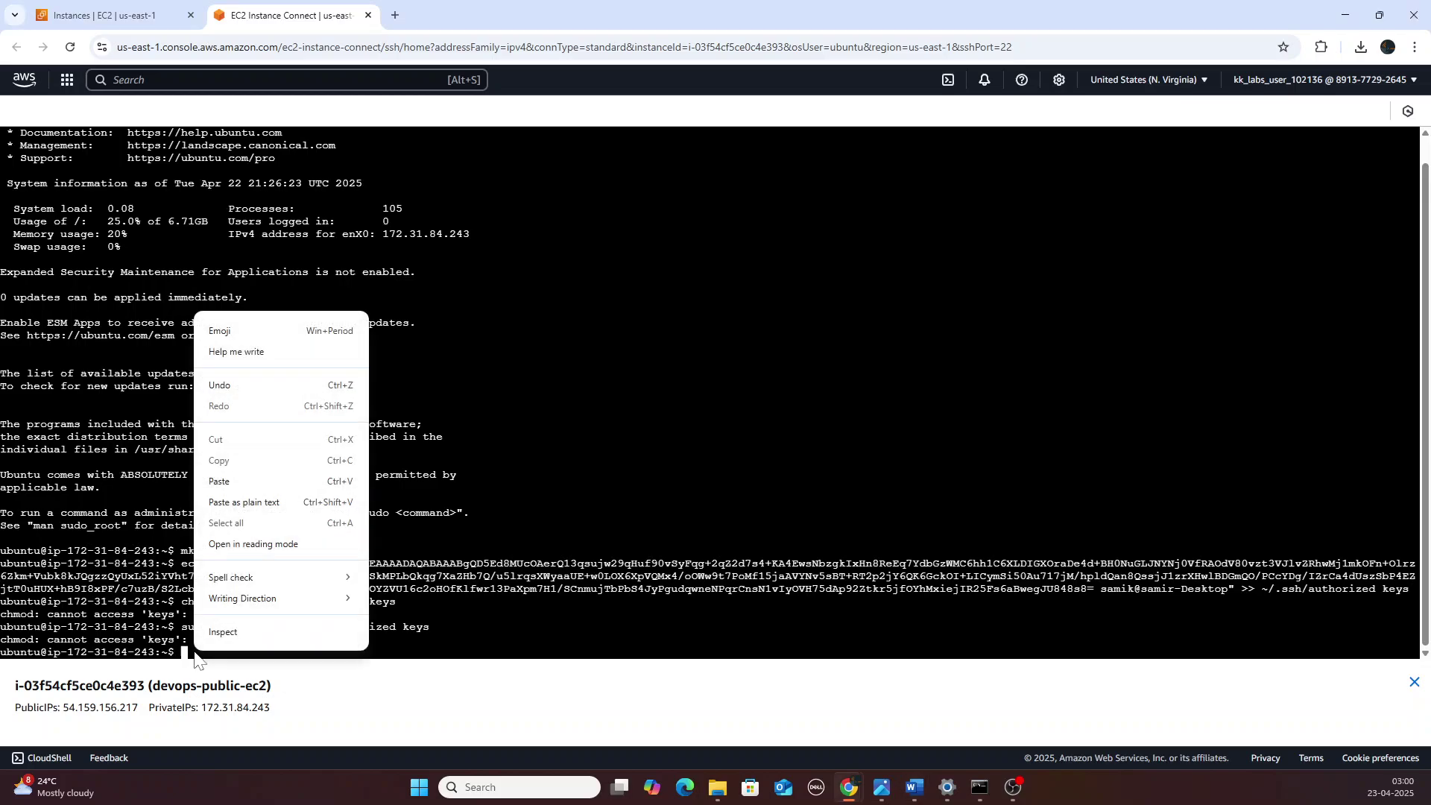
click(223, 481)
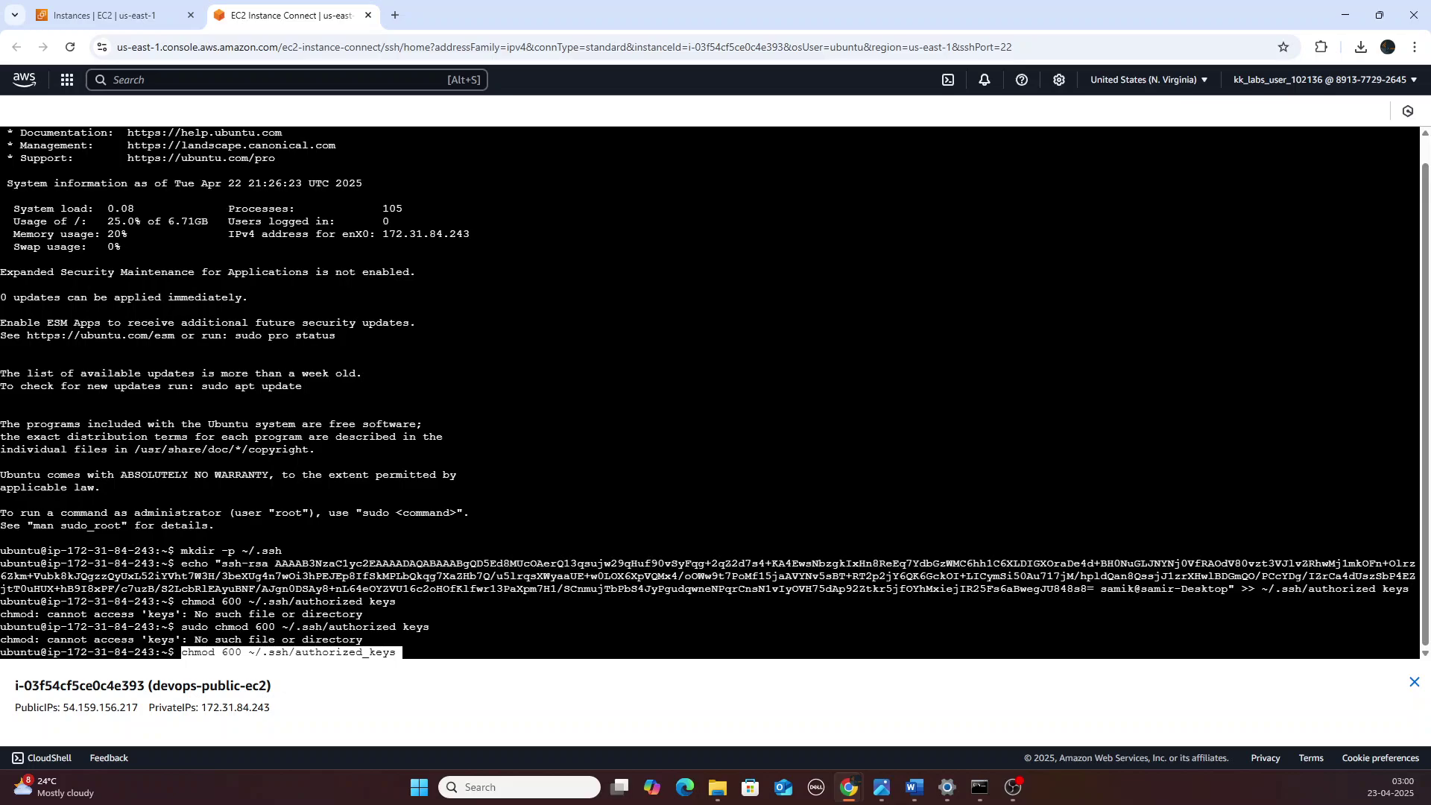
key(Return)
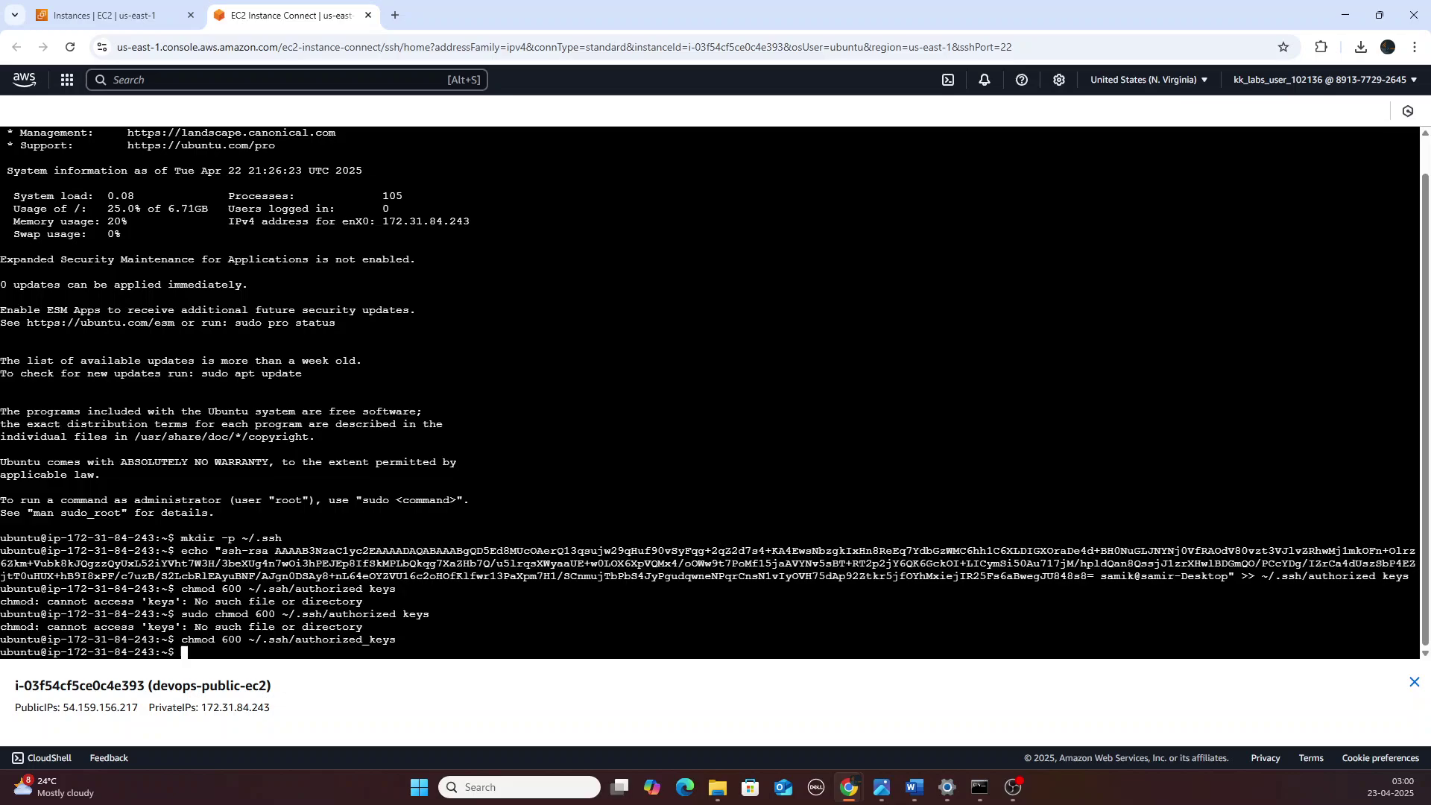
- Begin a ping command in the terminal, and copy the private IPv4 address of devops-private-ec2 from the instances list
key(alt+Tab)
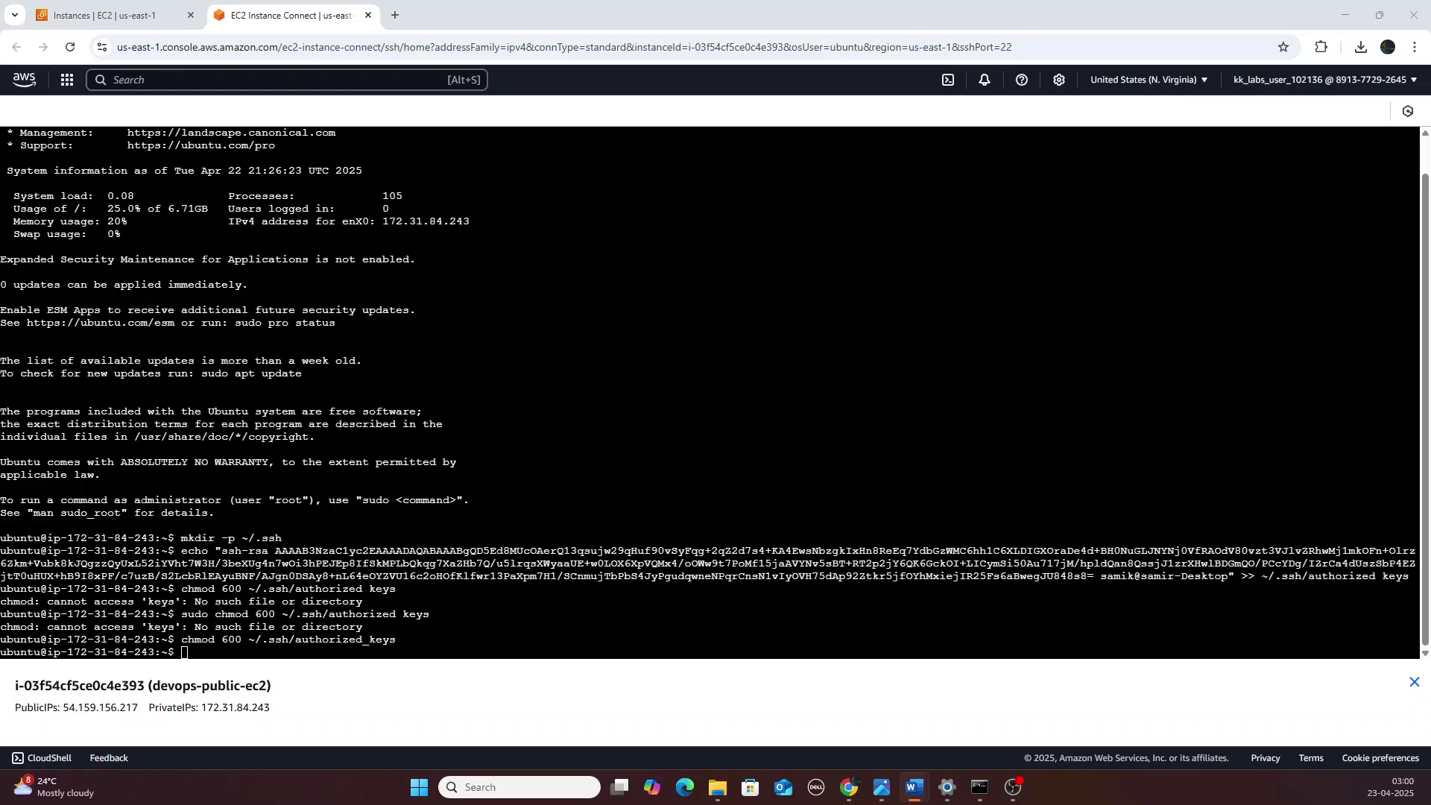
key(alt+Tab)
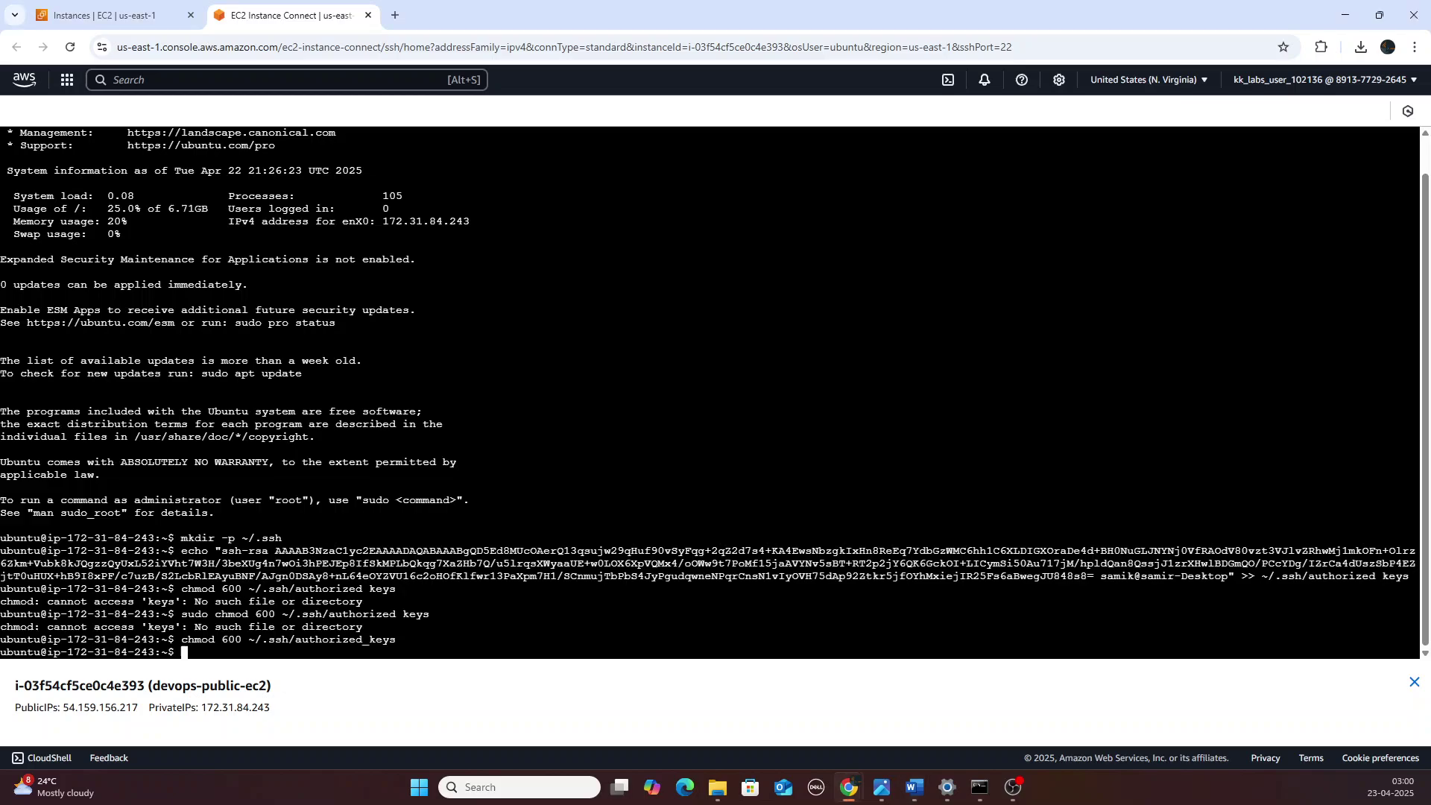
text(ping)
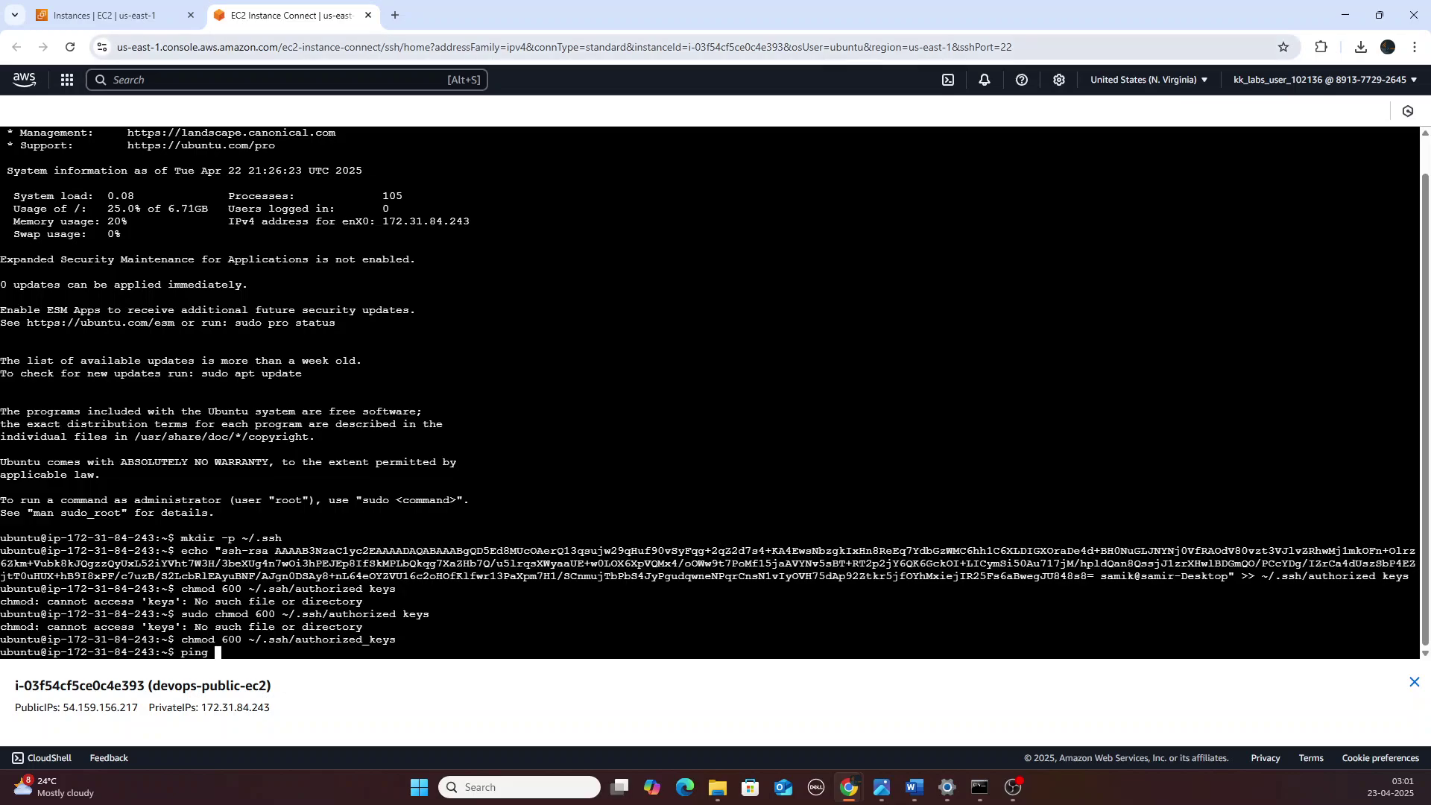
click(146, 13)
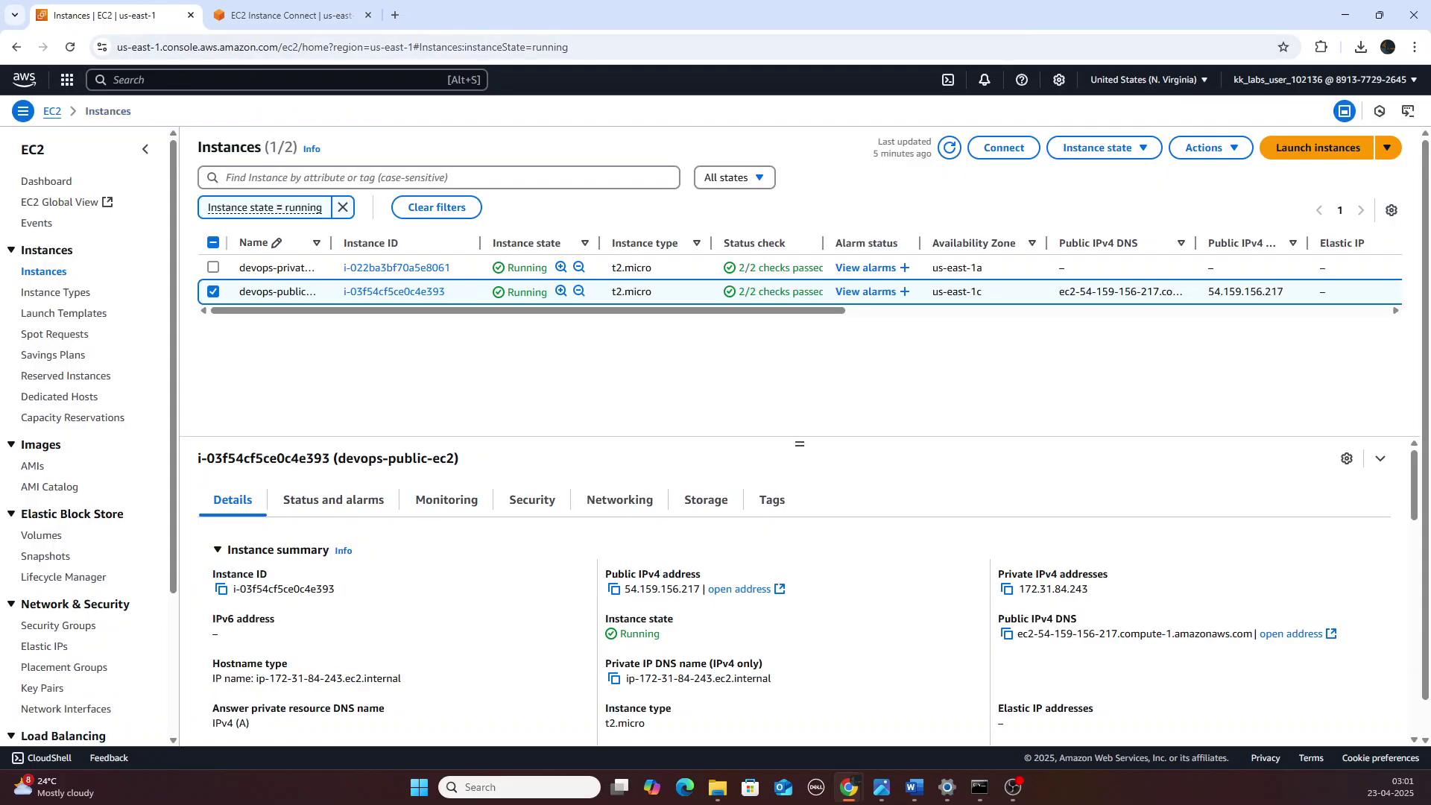
click(214, 266)
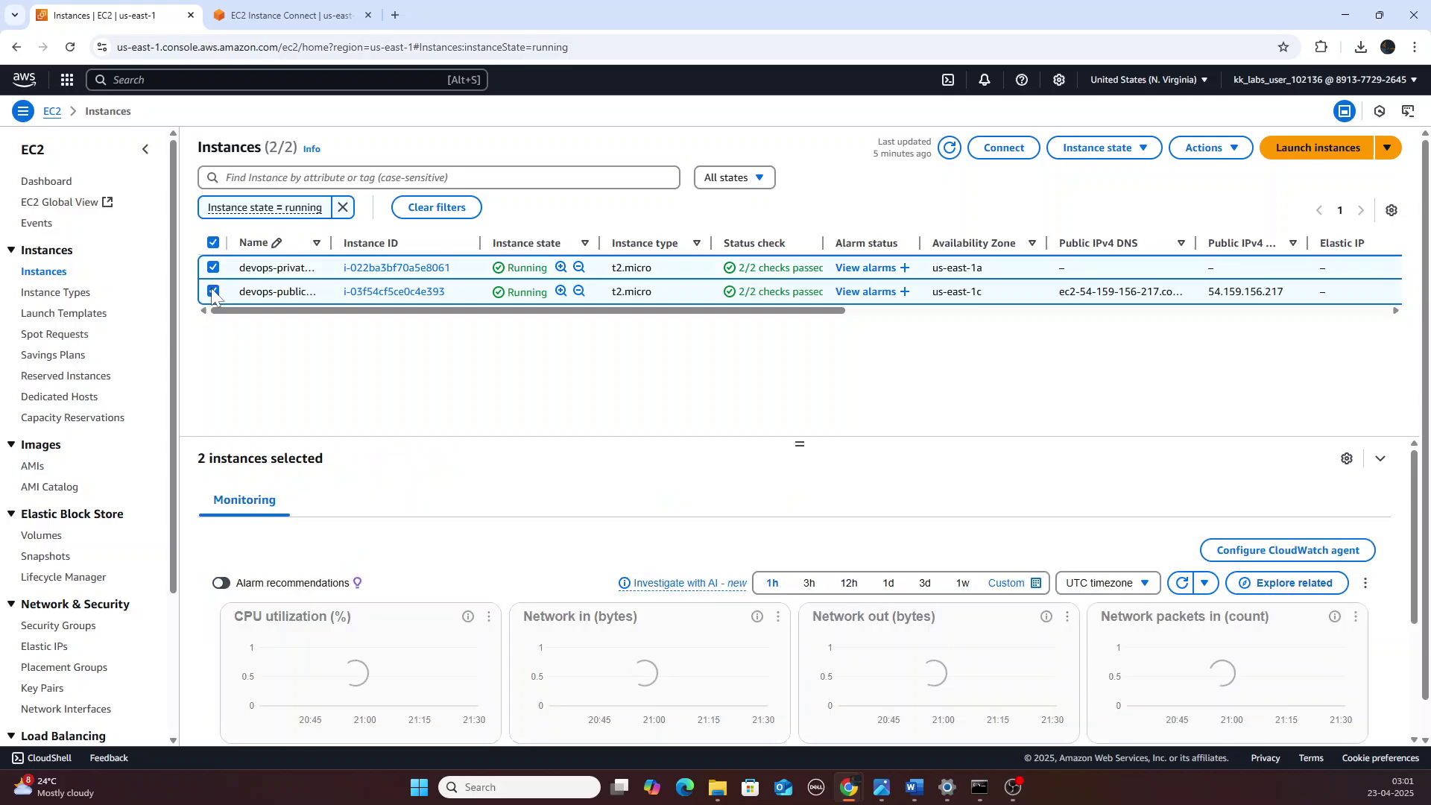
click(213, 292)
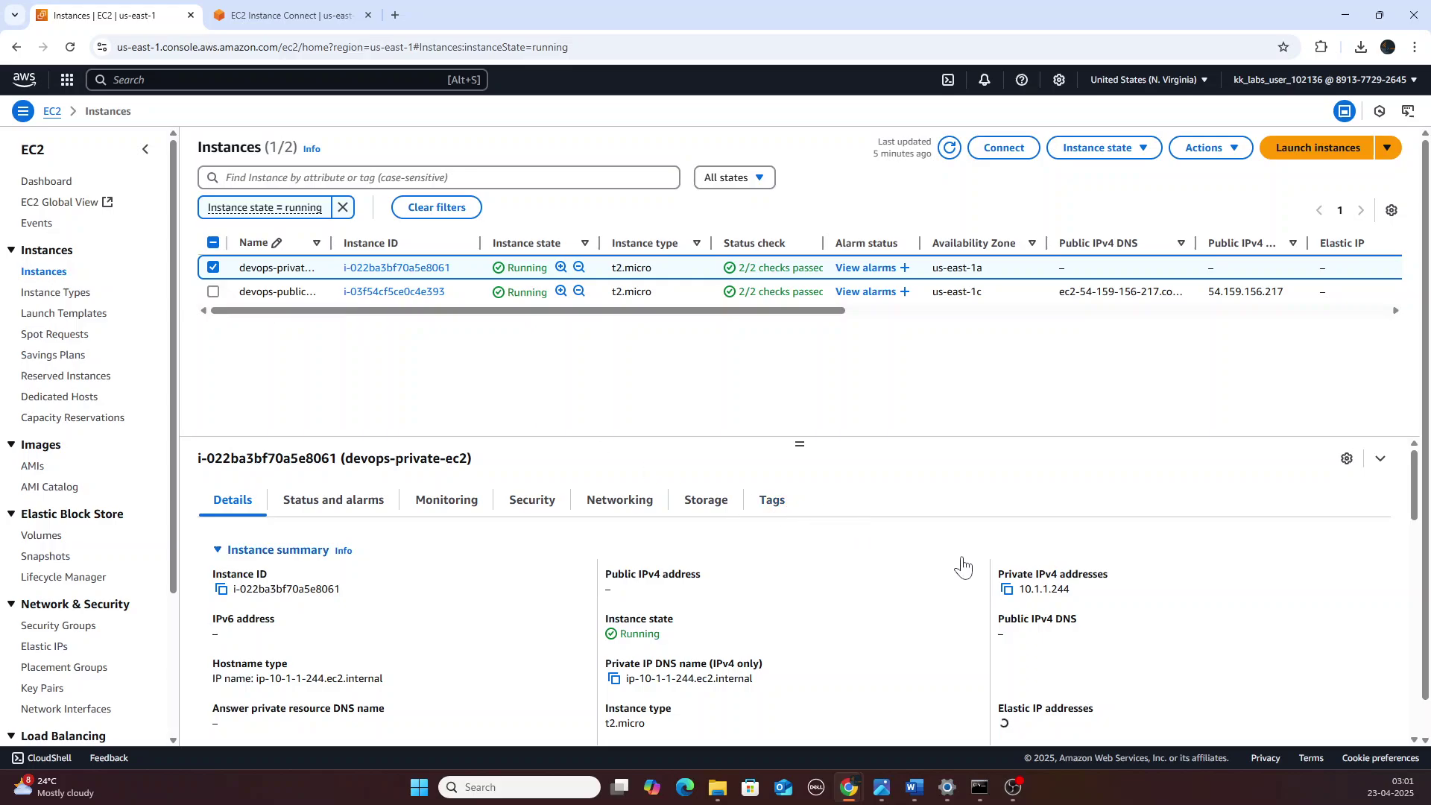
click(1008, 589)
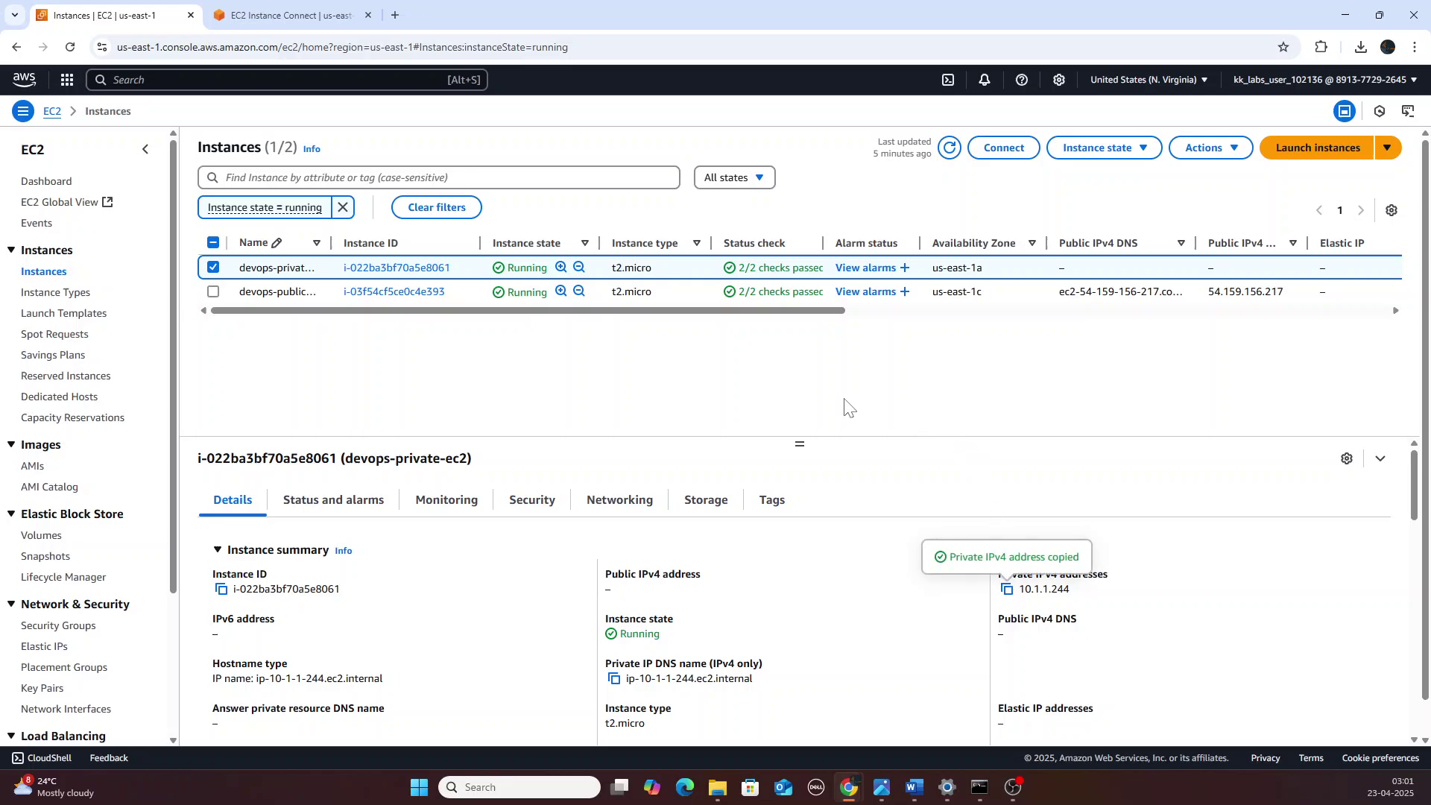
- Complete the ping command in the devops-public-ec2 terminal with the copied address 10.1.1.244 and run it
click(324, 16)
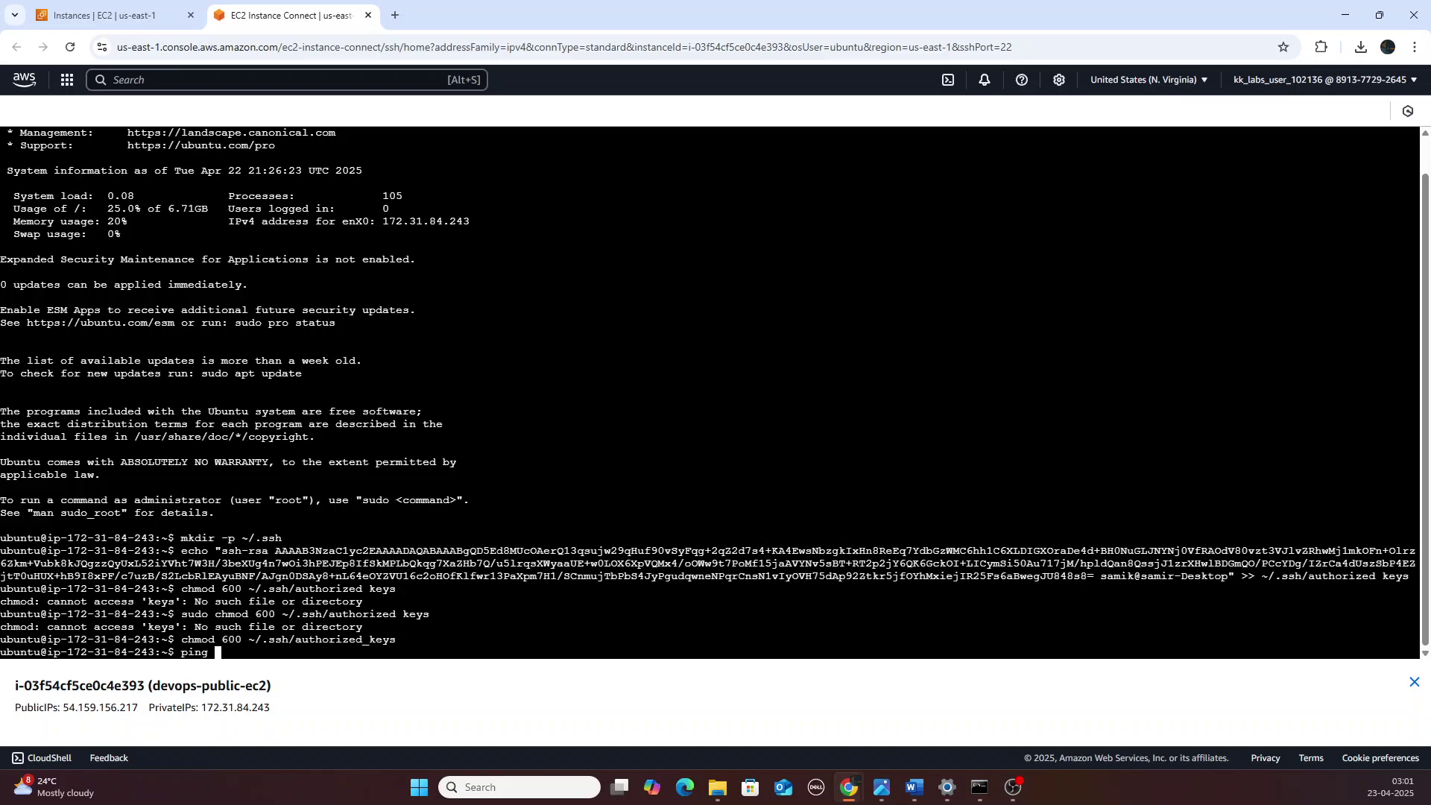
right_click(237, 315)
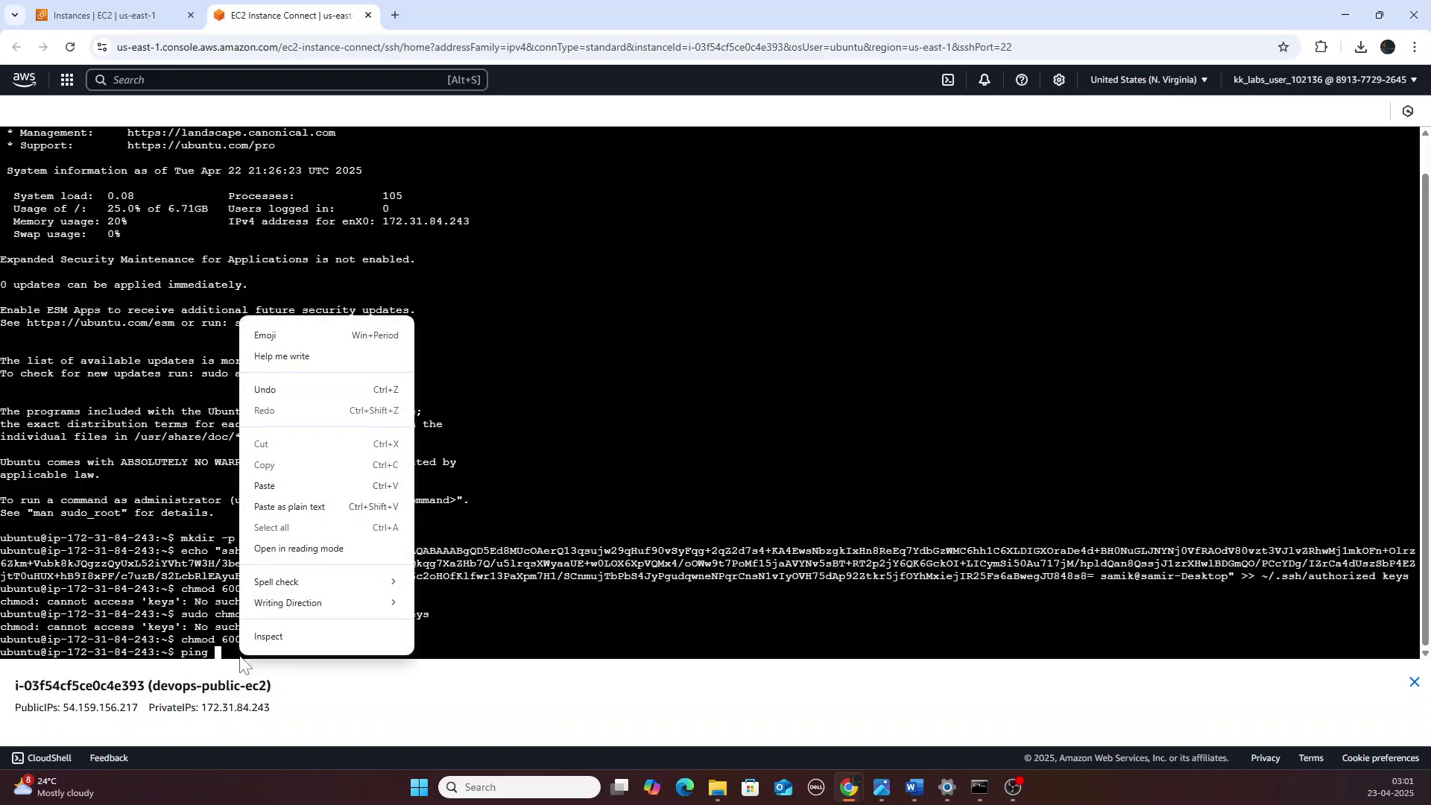
click(270, 486)
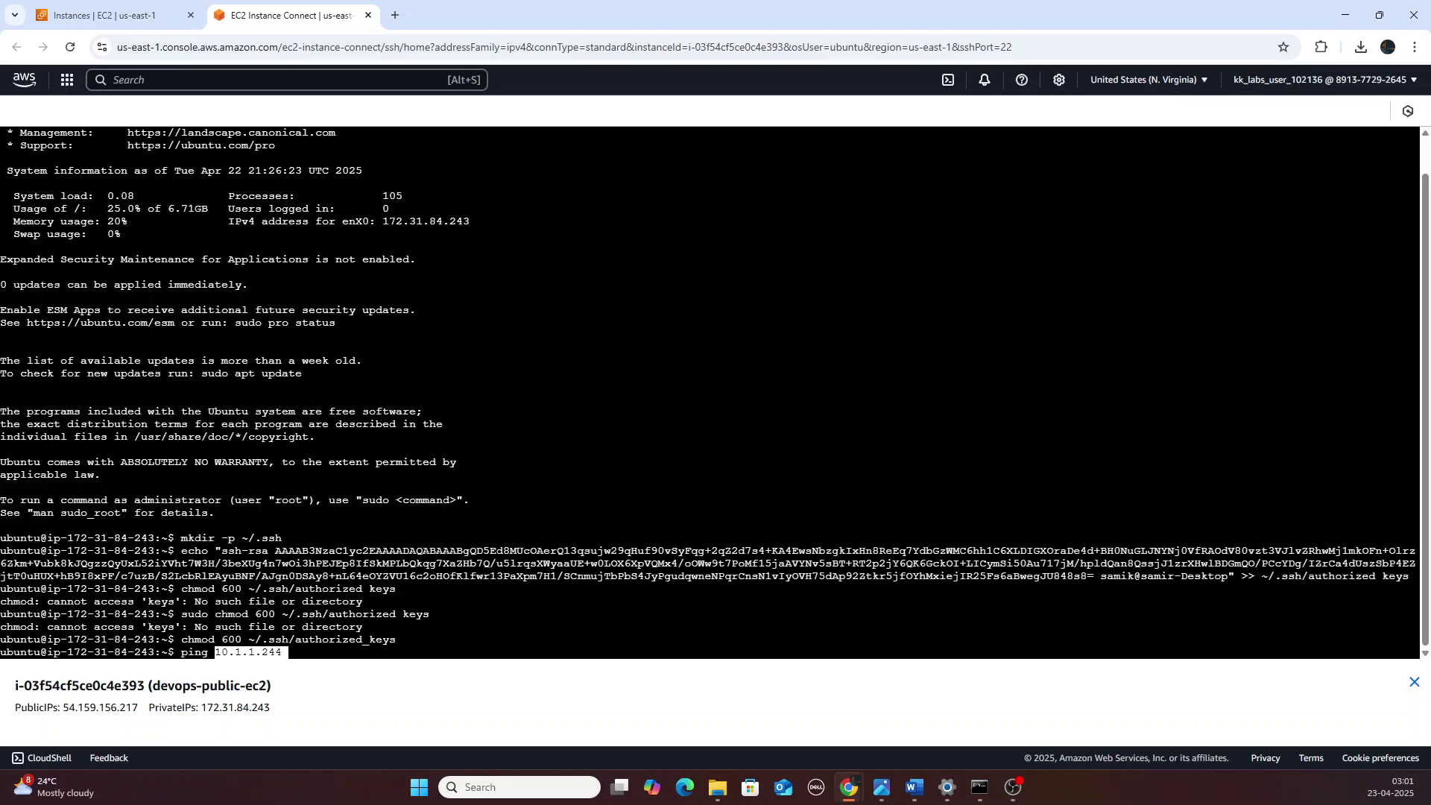
key(Return)
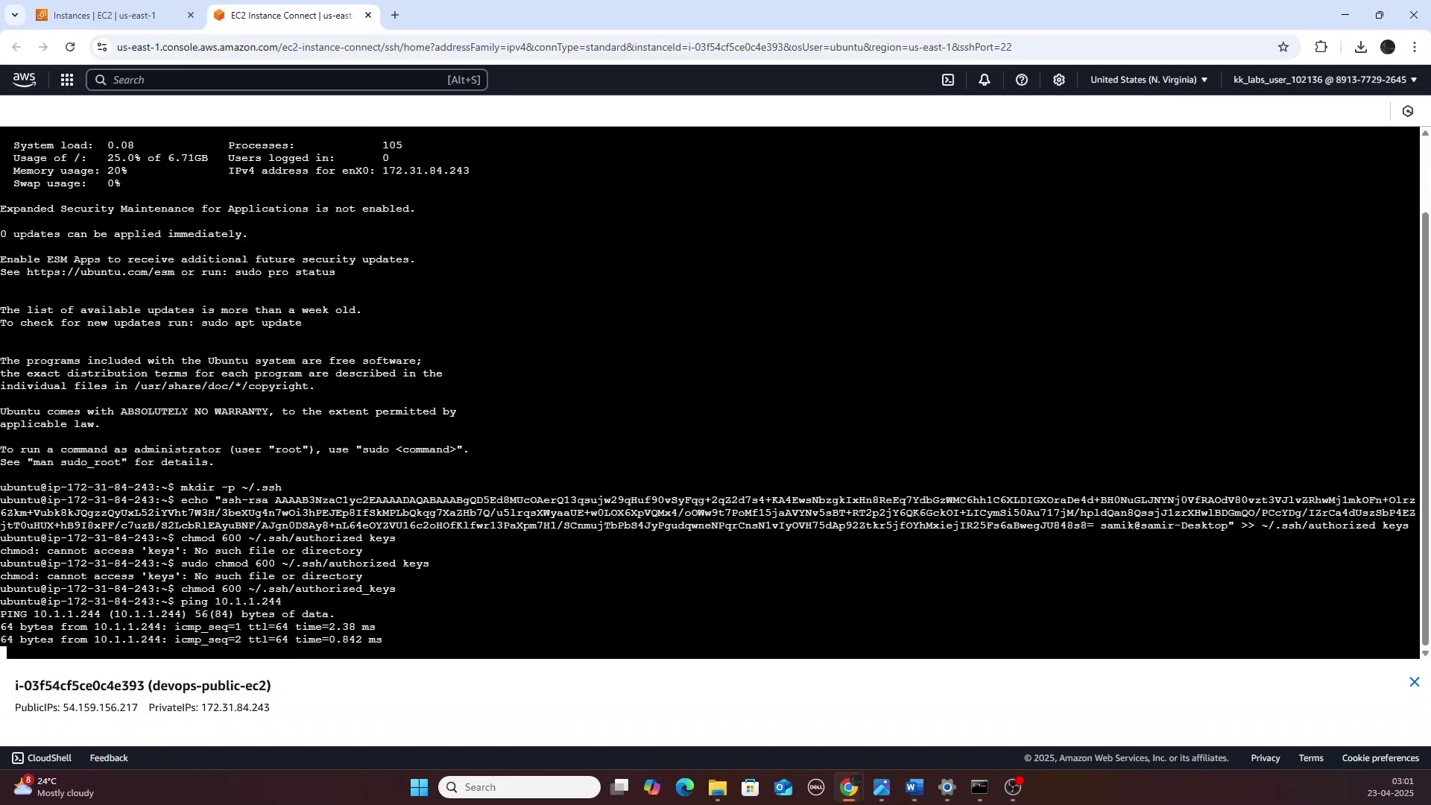